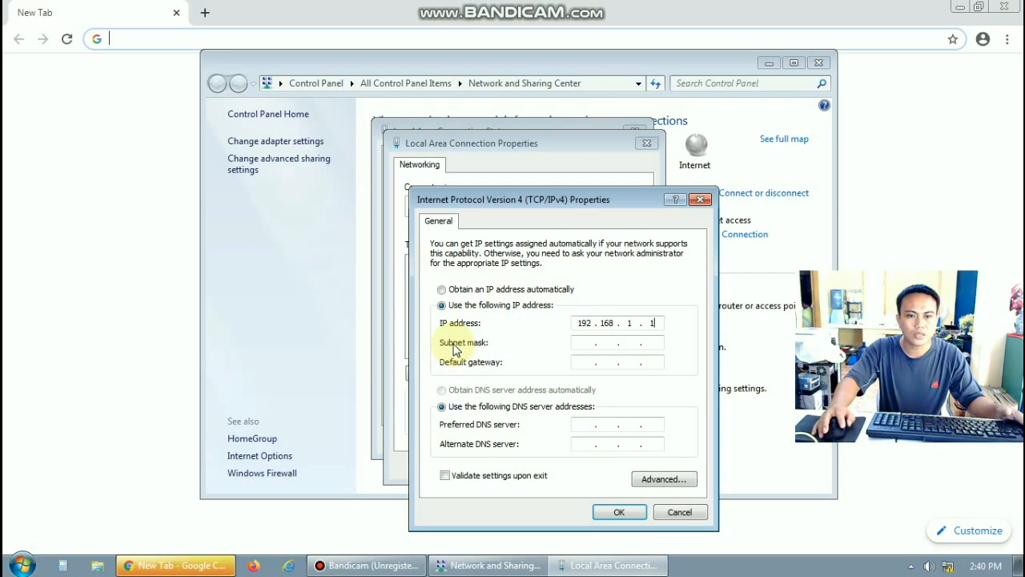
Fill in subnet mask 255.255.255.0 for the static 192.168.1.1 address and apply the IPv4 settings
{"action": "left_click", "coordinate": [581, 344]}
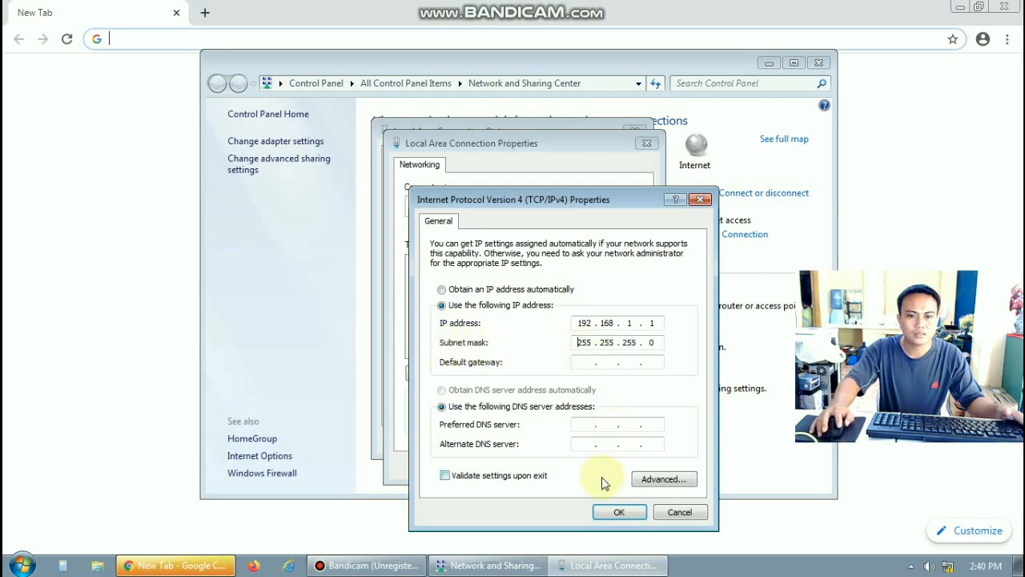
{"action": "left_click", "coordinate": [617, 512]}
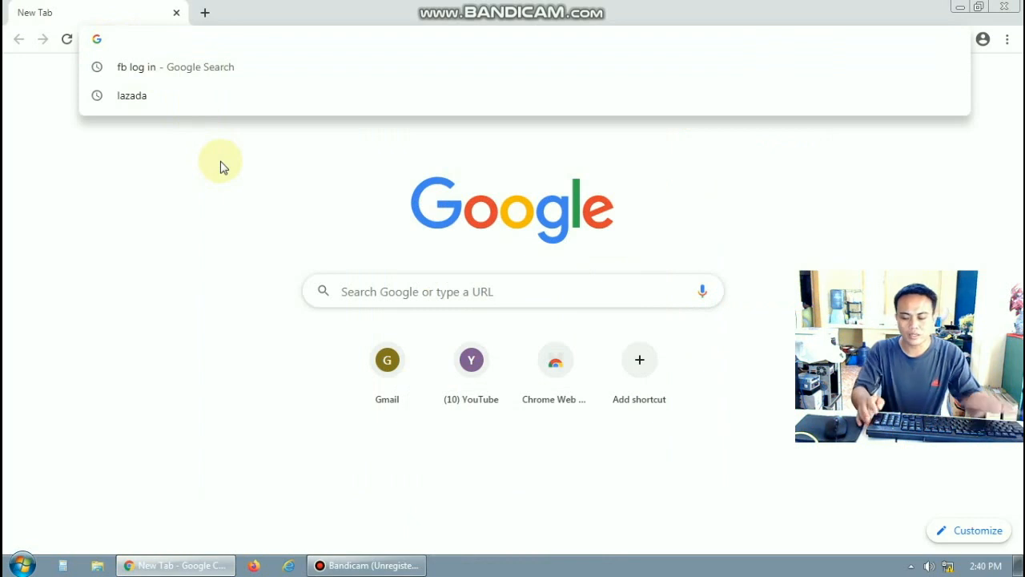
Load 192.168.1.20 in Chrome to reach the second PowerBeam's setup page
{"action": "type", "text": "192.1"}
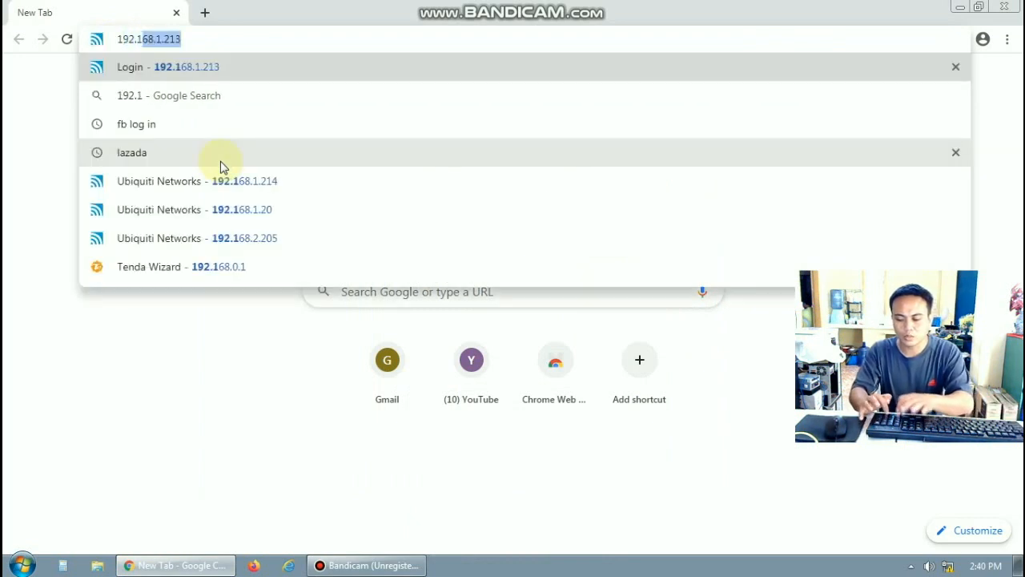
{"action": "type", "text": "68."}
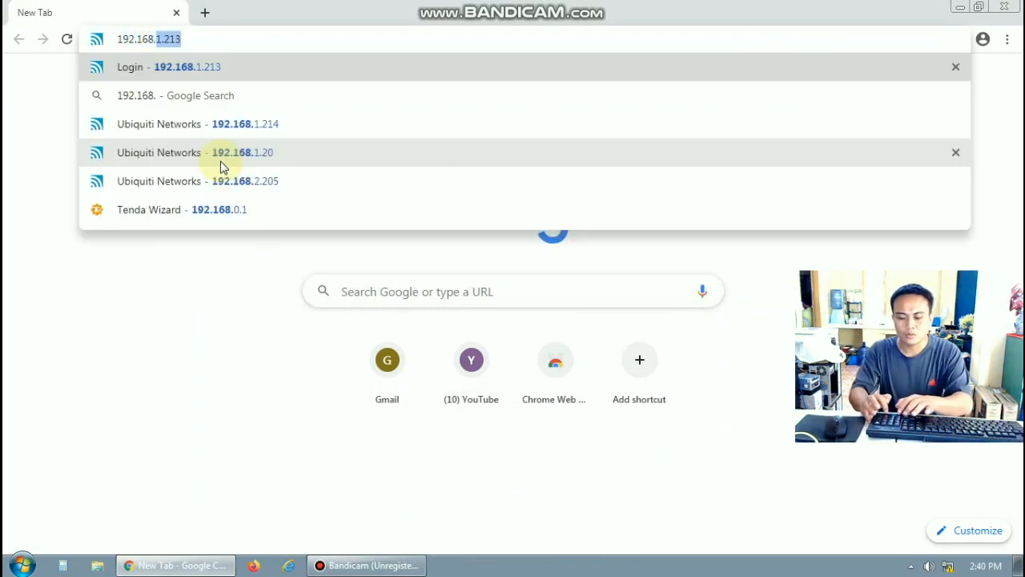
{"action": "type", "text": "1.20"}
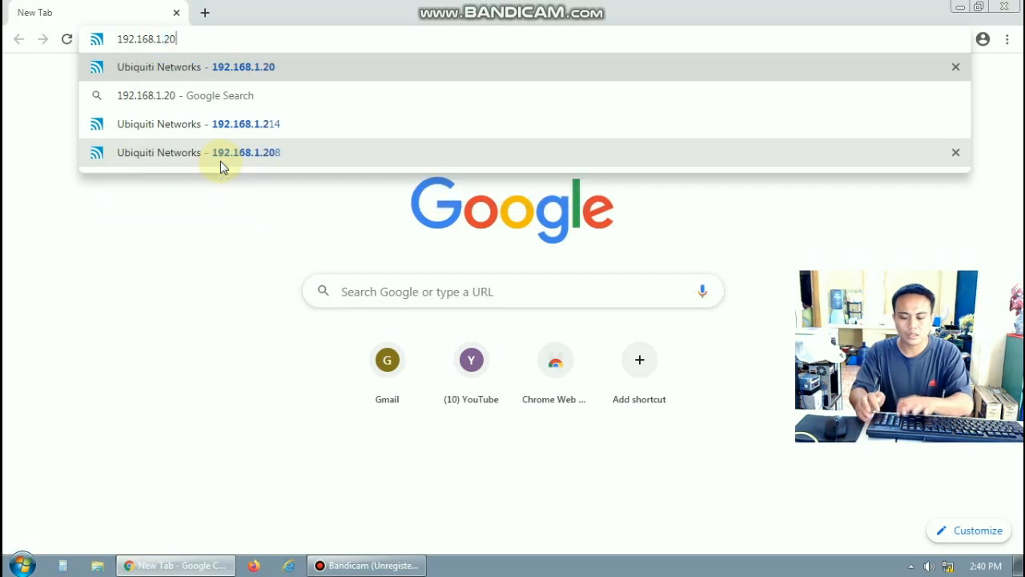
{"action": "left_click", "coordinate": [233, 69]}
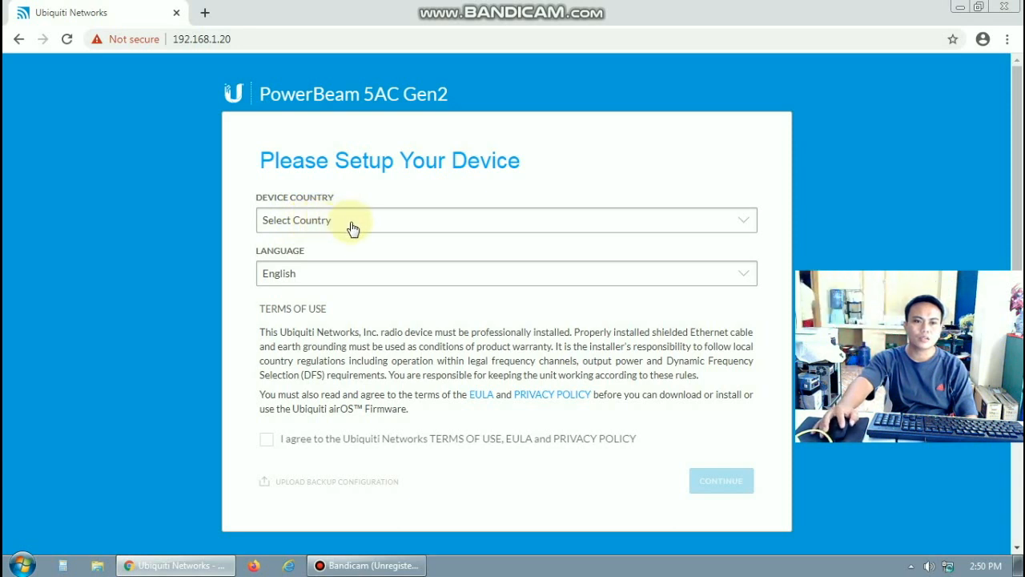
Choose Philippines as Device Country, agree to the terms of use and continue
{"action": "left_click", "coordinate": [745, 230]}
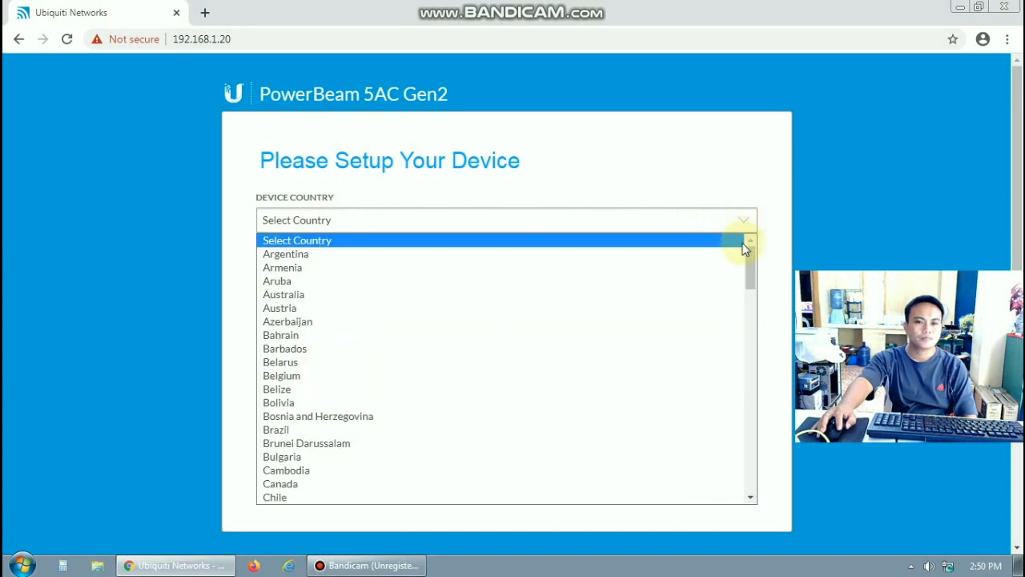
{"action": "left_click_drag", "start_coordinate": [751, 263], "coordinate": [414, 426]}
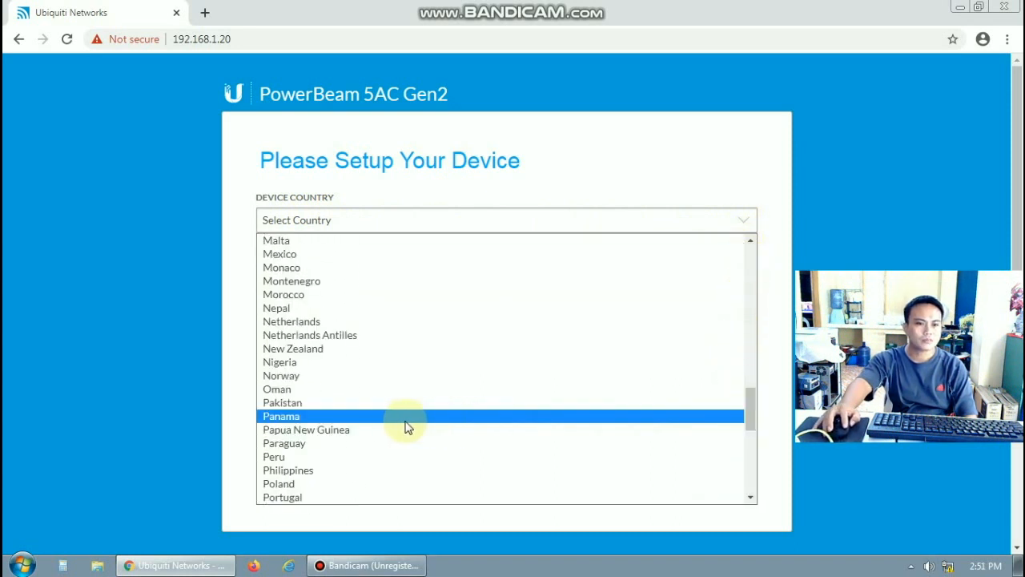
{"action": "left_click", "coordinate": [286, 471]}
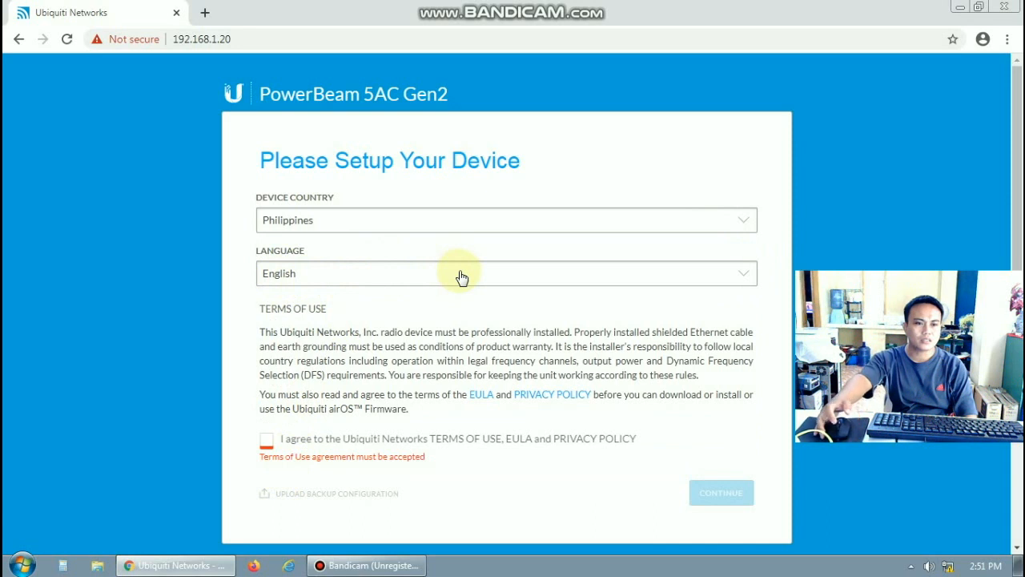
{"action": "left_click", "coordinate": [267, 443]}
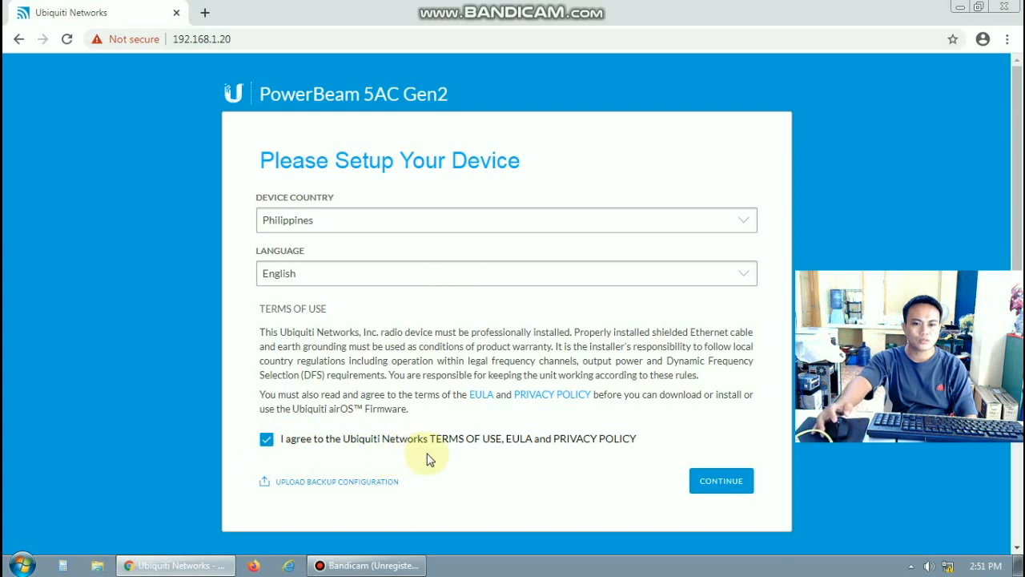
{"action": "left_click", "coordinate": [737, 484]}
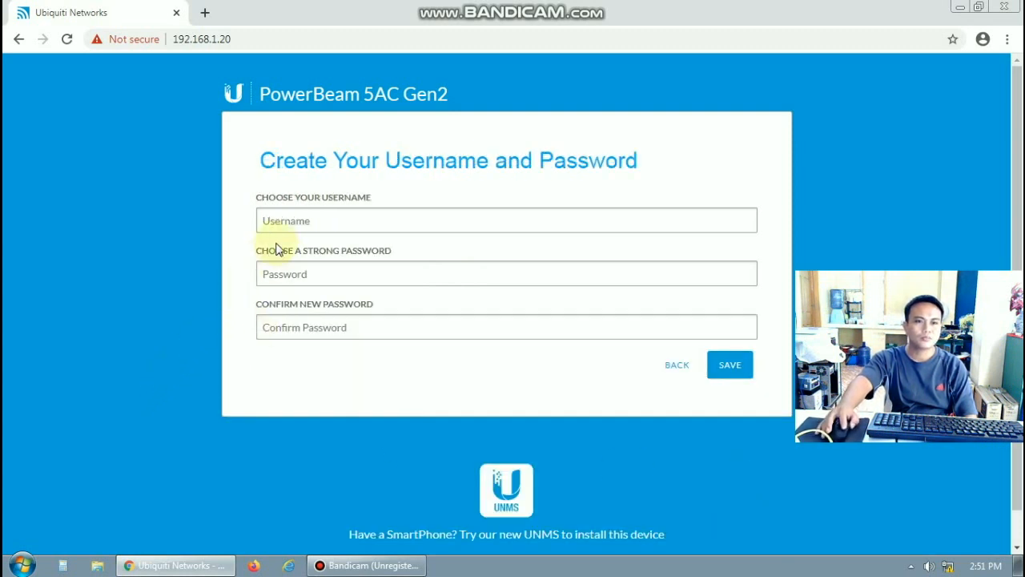
Enter an admin username, a password and its confirmation, then save
{"action": "left_click", "coordinate": [291, 222]}
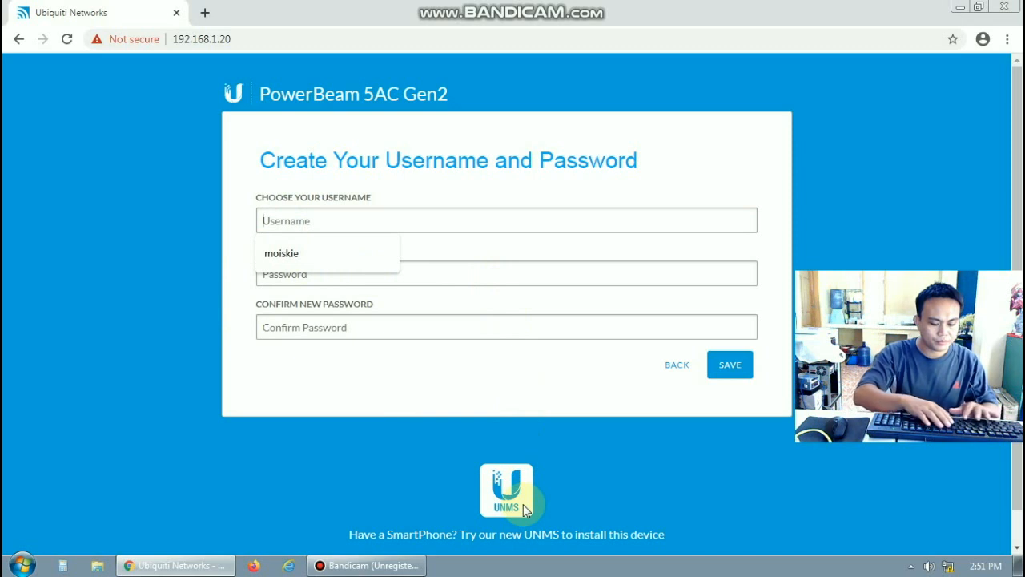
{"action": "type", "text": "moiskie"}
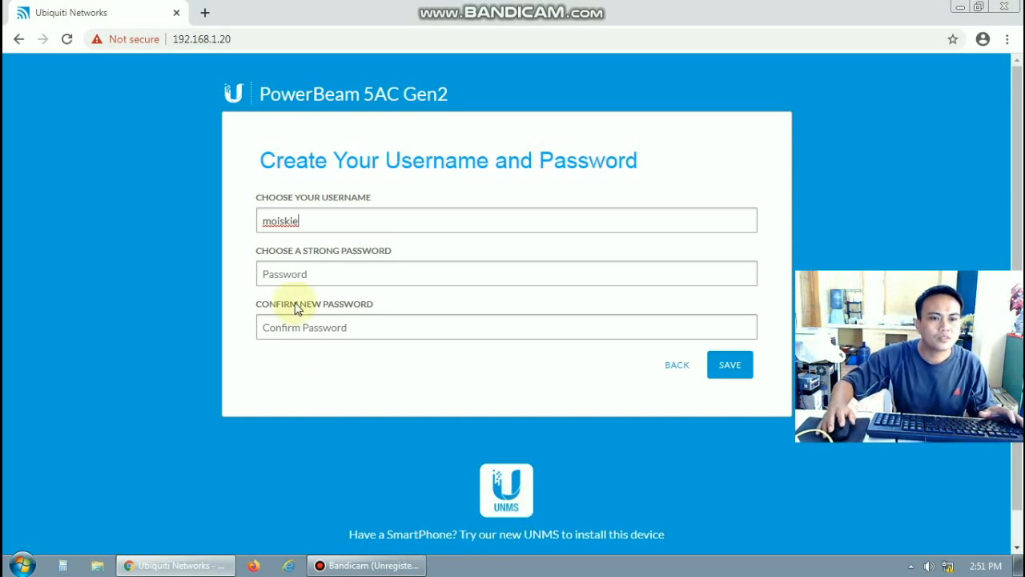
{"action": "left_click", "coordinate": [287, 275]}
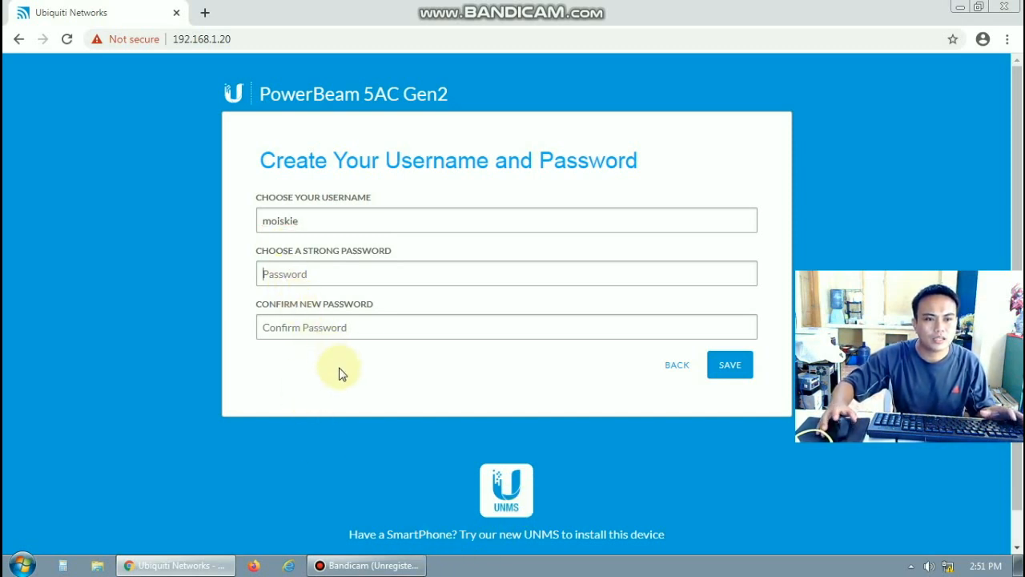
{"action": "type", "text": "***"}
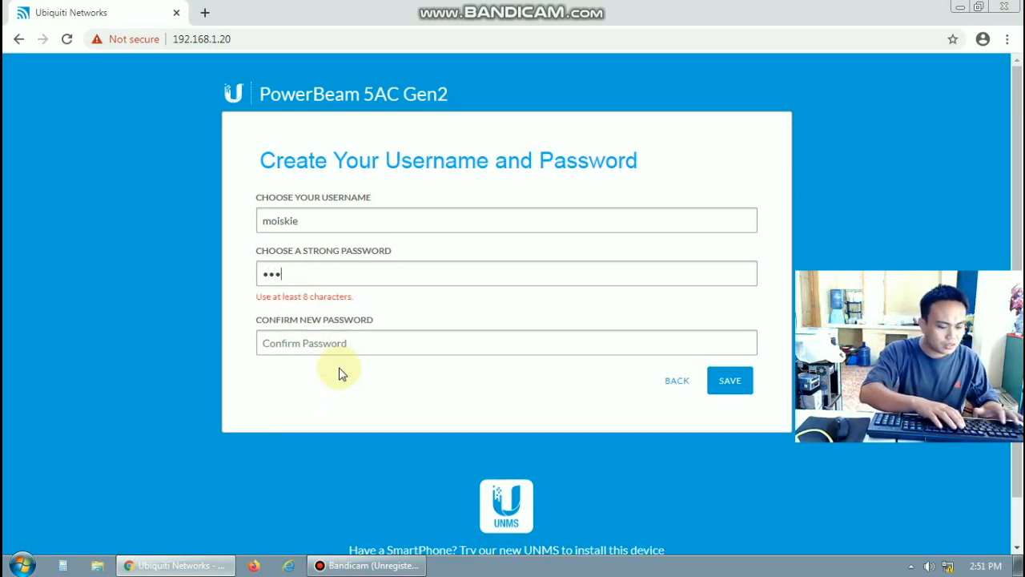
{"action": "type", "text": "*"}
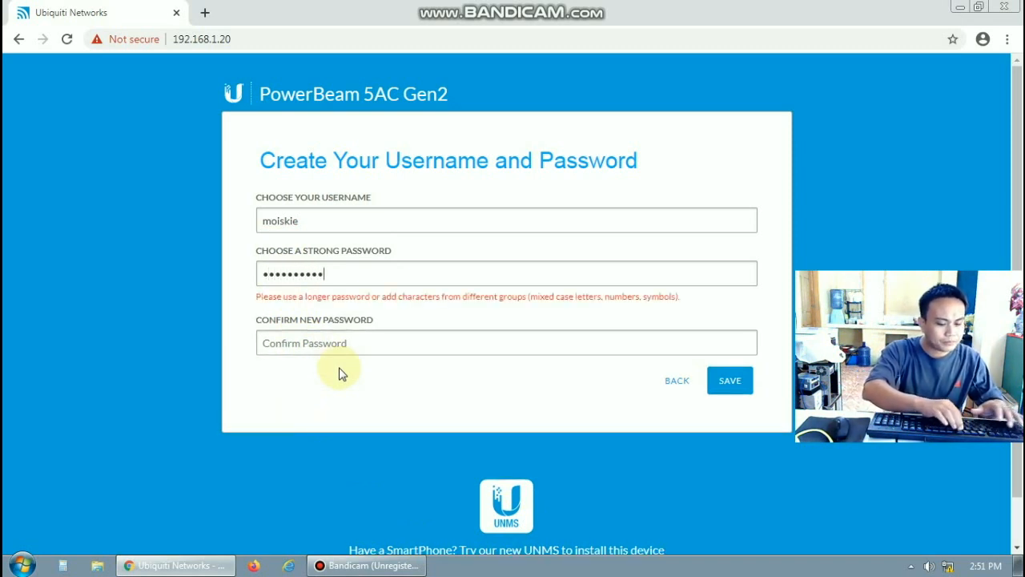
{"action": "type", "text": "*"}
{"action": "key", "text": "Tab"}
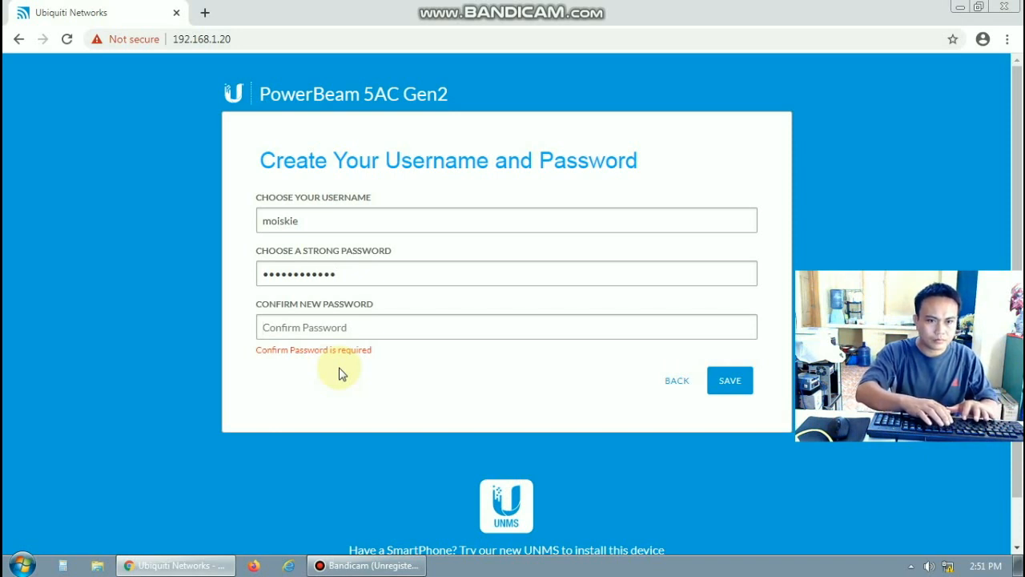
{"action": "type", "text": "**"}
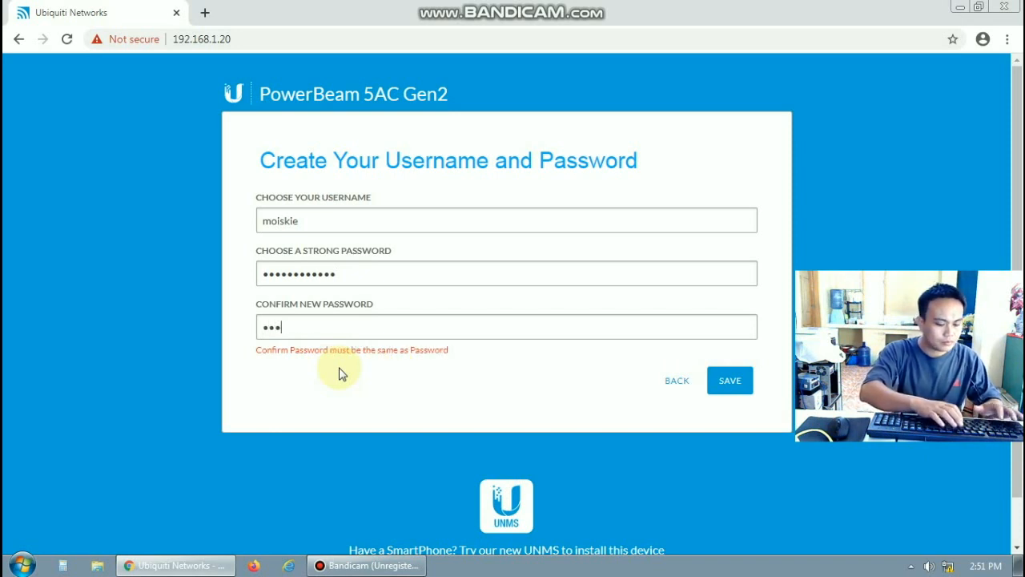
{"action": "type", "text": "**********"}
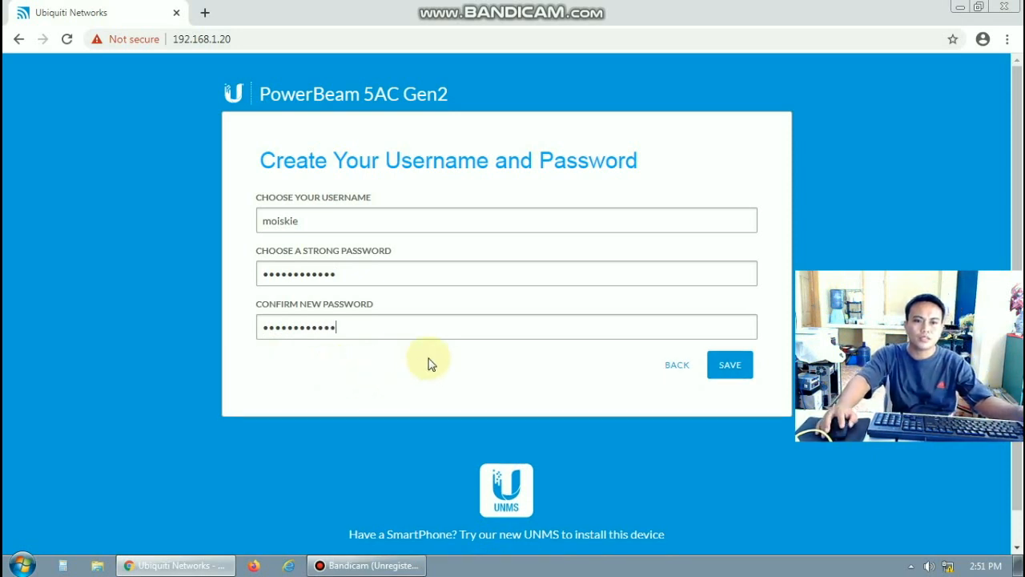
{"action": "left_click", "coordinate": [730, 370]}
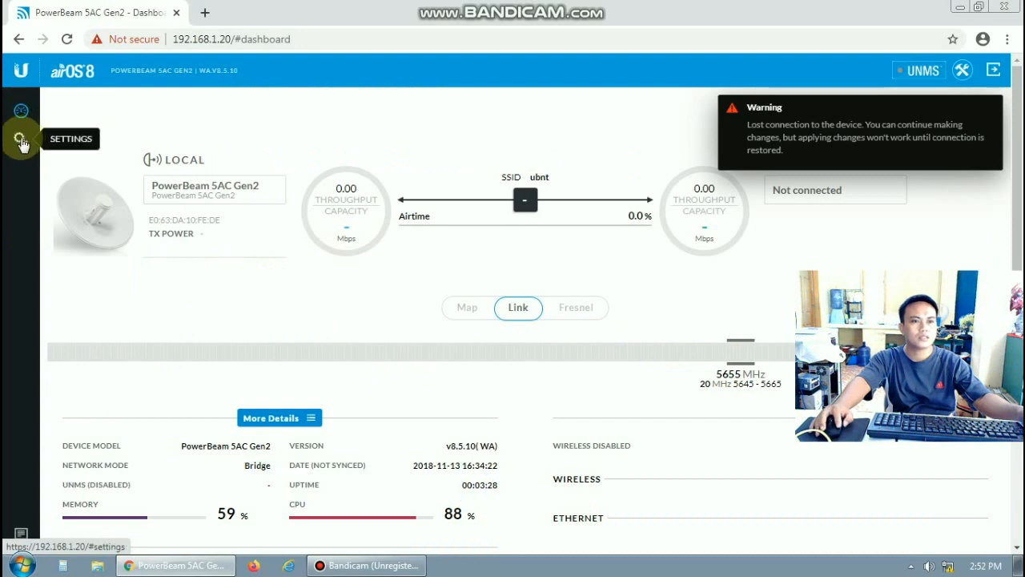
Set Wireless Mode to Access Point PtMP airMAX Mixed and change the SSID to 'molskle'
{"action": "left_click", "coordinate": [21, 140]}
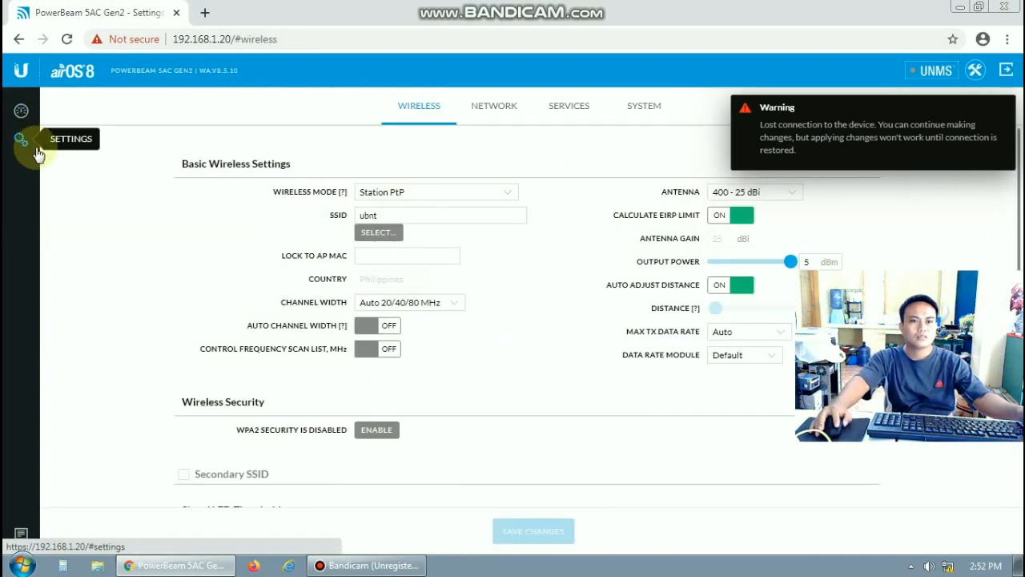
{"action": "left_click", "coordinate": [506, 194]}
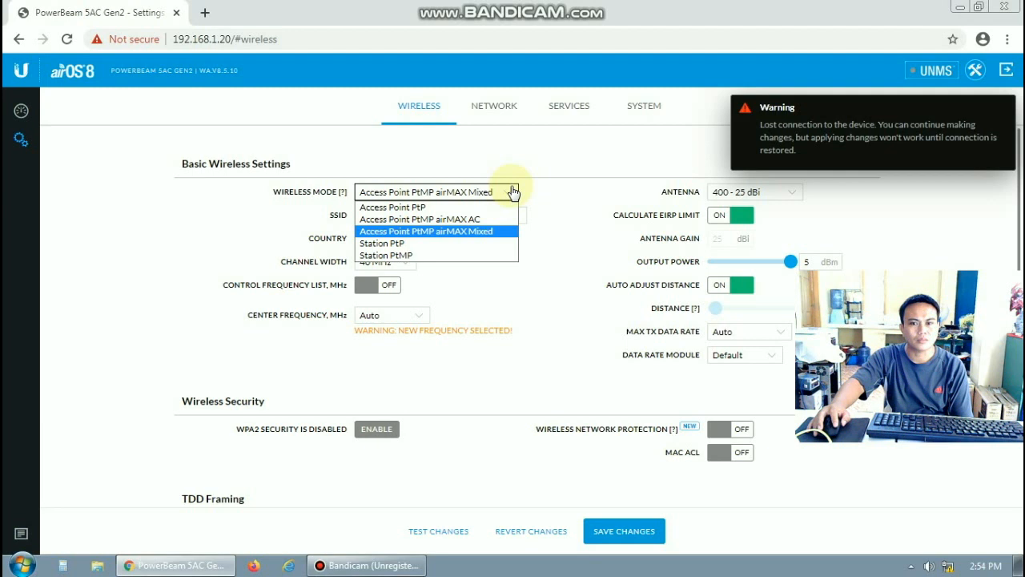
{"action": "left_click", "coordinate": [552, 208]}
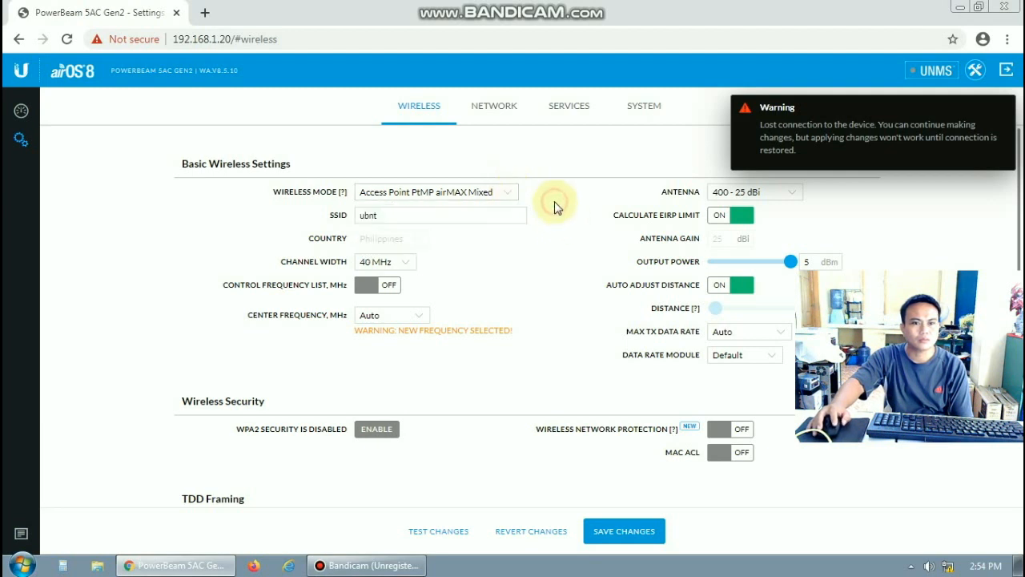
{"action": "left_click", "coordinate": [393, 214]}
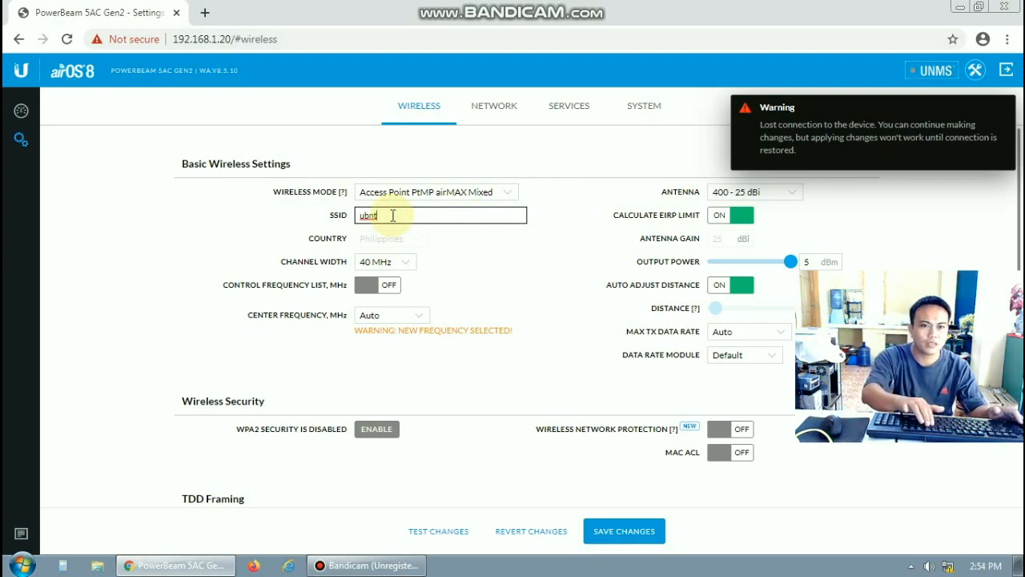
{"action": "key", "text": "BackSpace"}
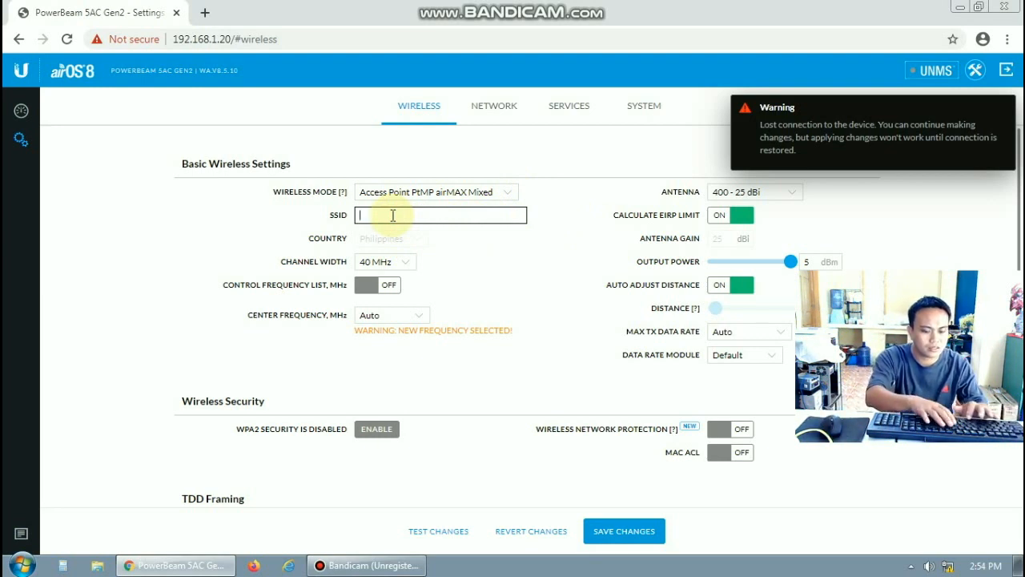
{"action": "type", "text": "molskle"}
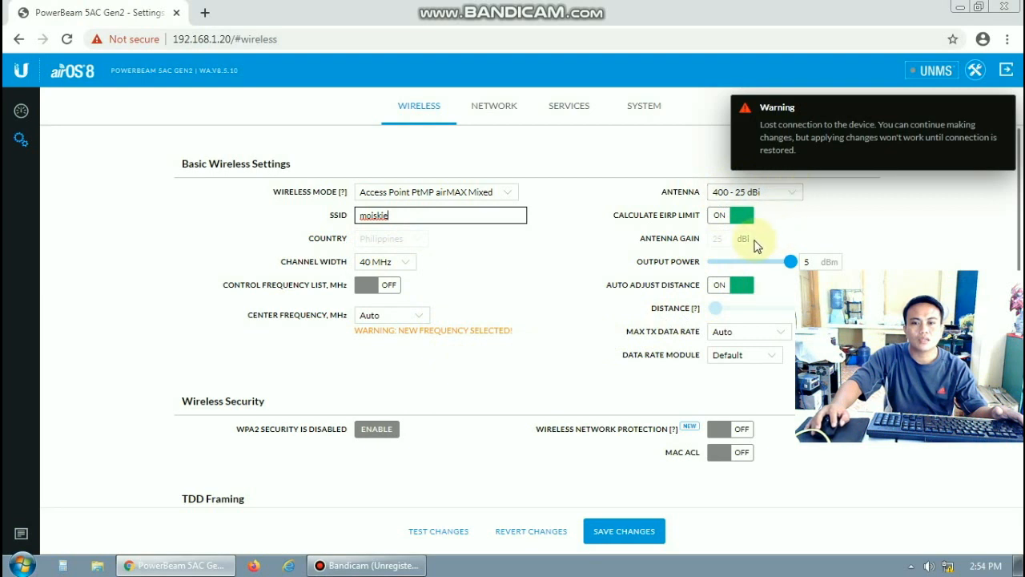
Choose the Feed only - 3 dBi antenna and set output power to 24 dBm
{"action": "left_click", "coordinate": [789, 262]}
{"action": "mouse_move", "coordinate": [789, 262]}
{"action": "left_mouse_down"}
{"action": "mouse_move", "coordinate": [713, 262]}
{"action": "mouse_move", "coordinate": [803, 267]}
{"action": "left_mouse_up"}
{"action": "left_click", "coordinate": [806, 262]}
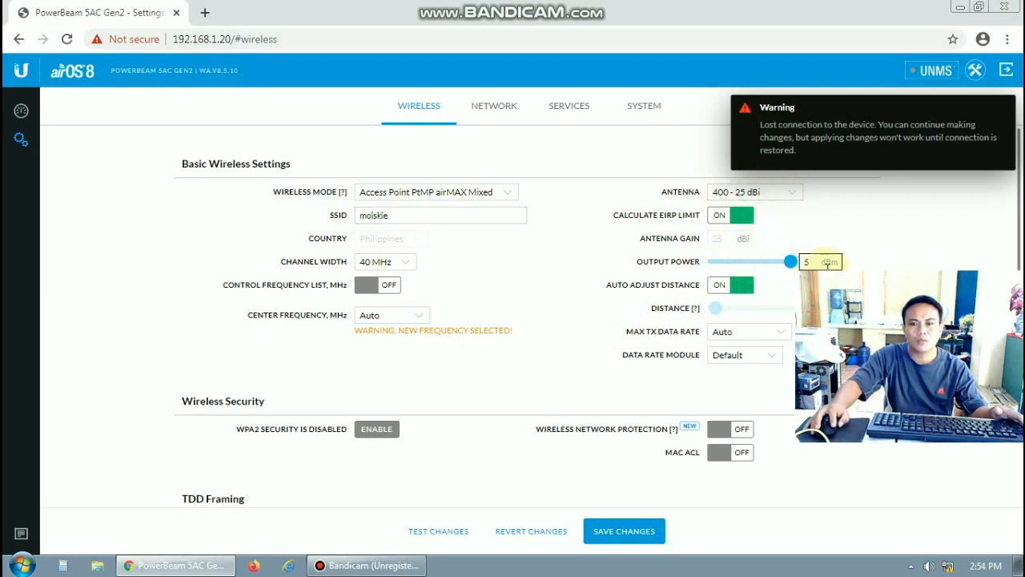
{"action": "left_click", "coordinate": [787, 266]}
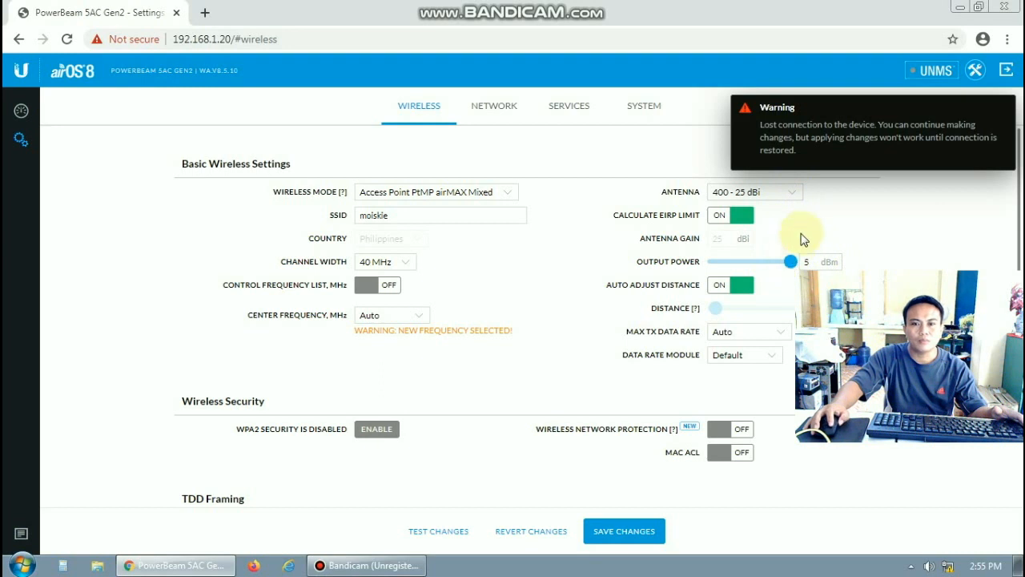
{"action": "left_click", "coordinate": [794, 194]}
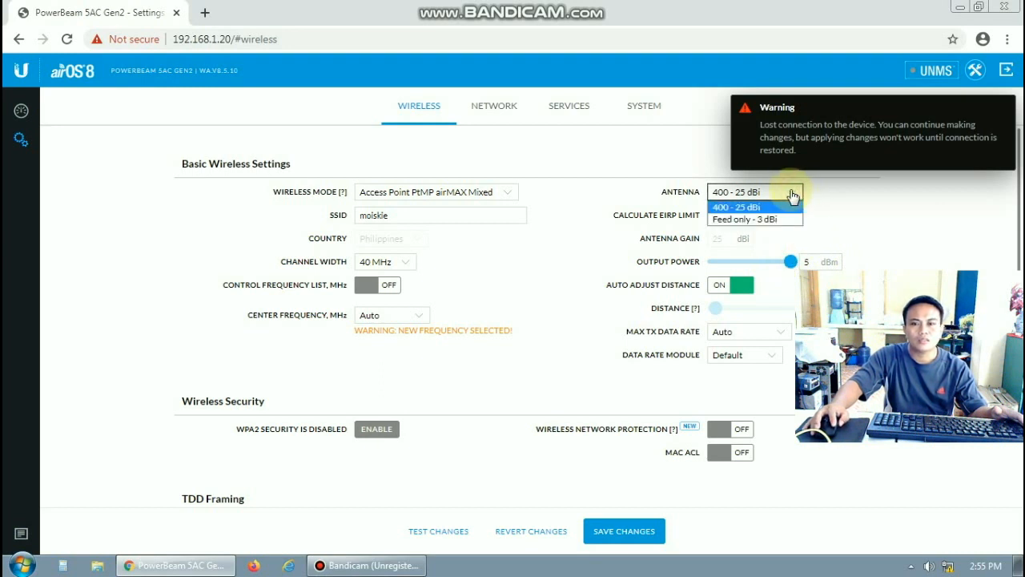
{"action": "left_click", "coordinate": [755, 219]}
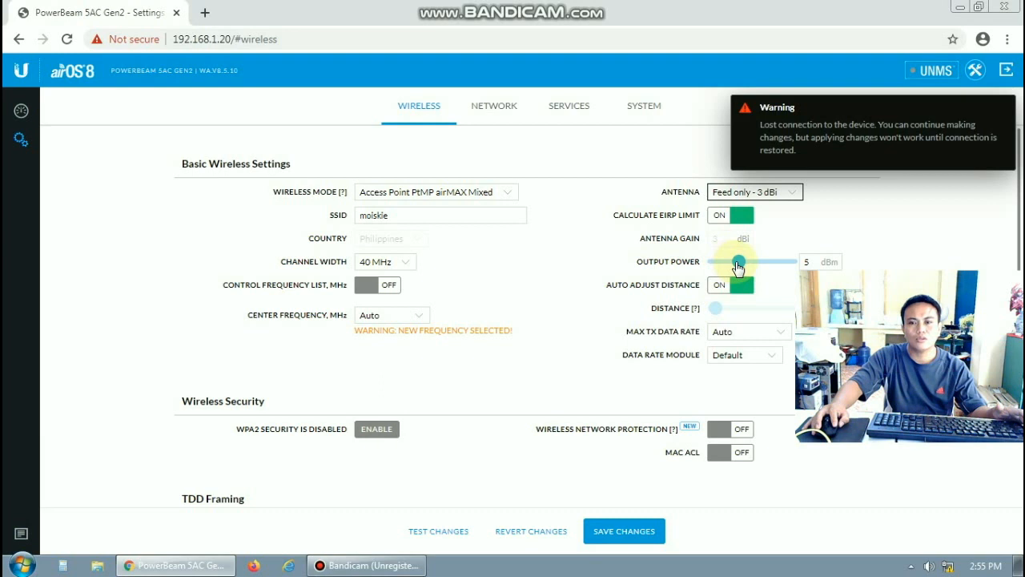
{"action": "left_click_drag", "start_coordinate": [743, 267], "coordinate": [791, 272]}
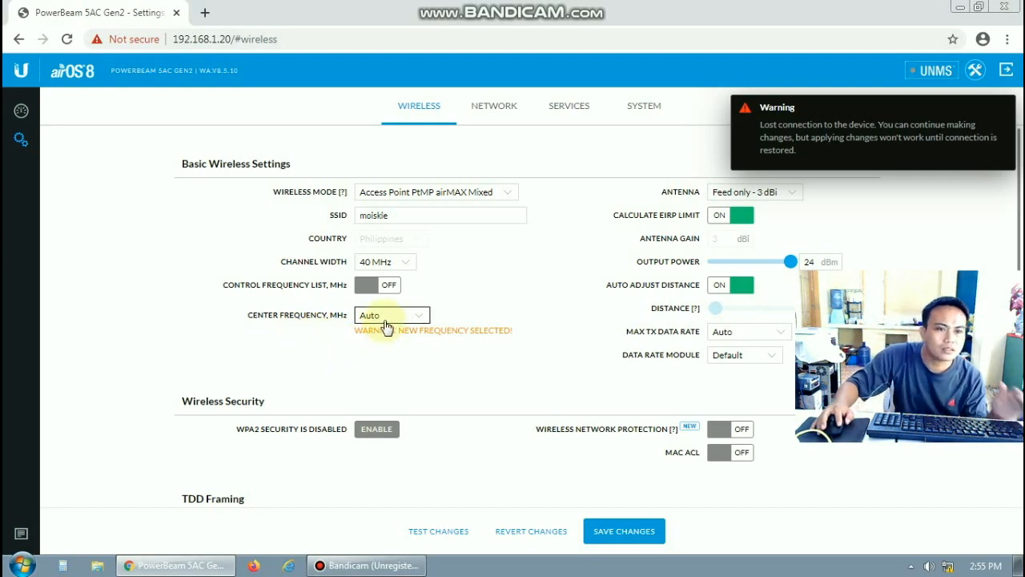
Browse the Center Frequency list and close it with Auto still selected
{"action": "left_click", "coordinate": [418, 316]}
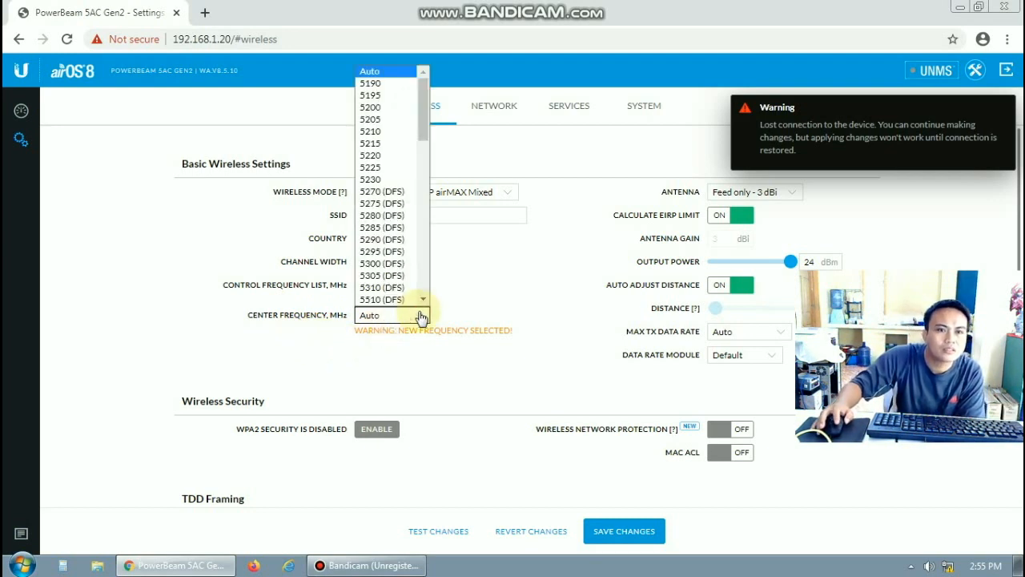
{"action": "mouse_move", "coordinate": [424, 129]}
{"action": "left_mouse_down"}
{"action": "mouse_move", "coordinate": [430, 266]}
{"action": "mouse_move", "coordinate": [433, 117]}
{"action": "left_mouse_up"}
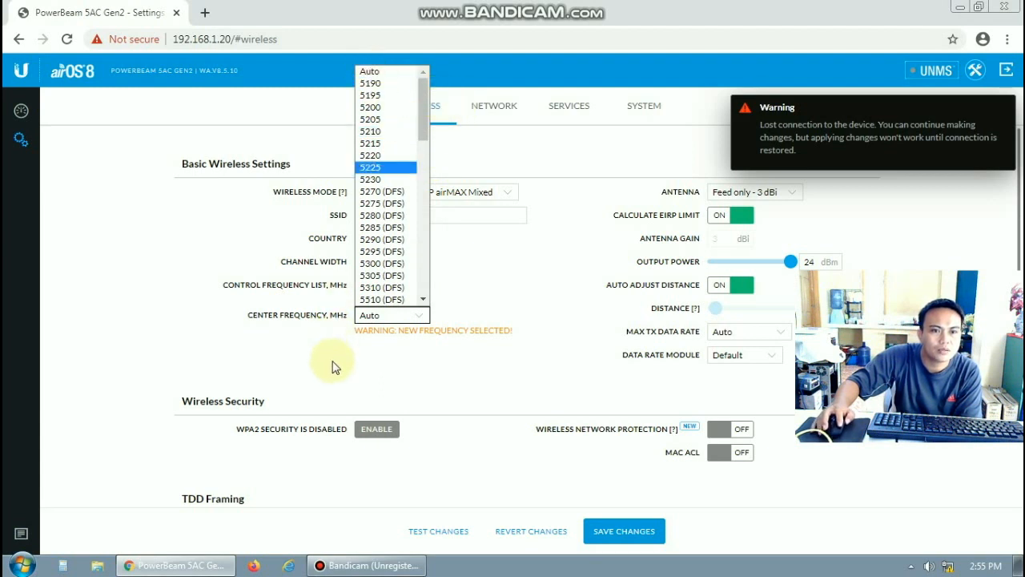
{"action": "left_click", "coordinate": [414, 318]}
{"action": "double_click", "coordinate": [415, 318]}
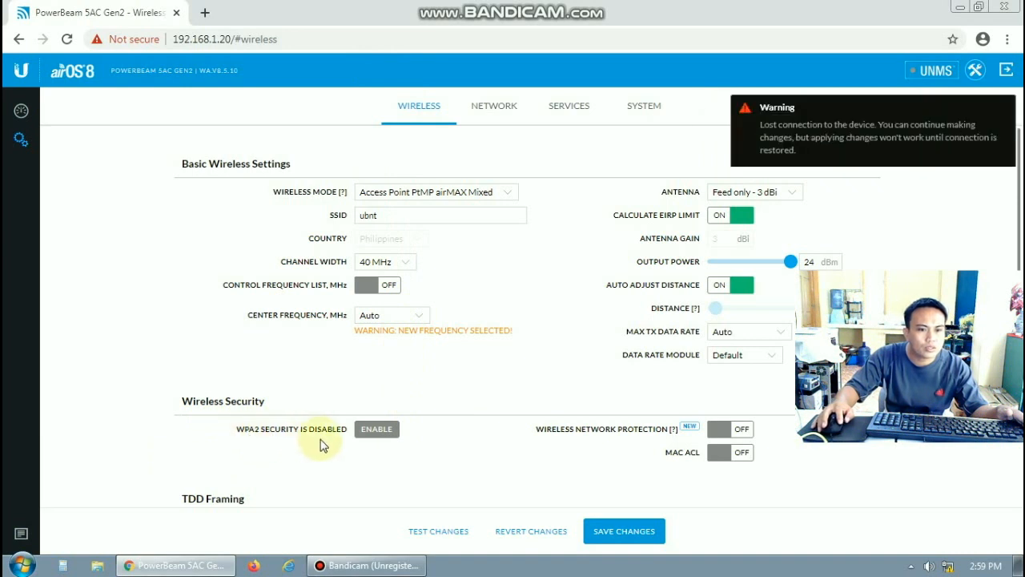
Enable WPA2 wireless security in Personal mode and enter the preshared key
{"action": "left_click", "coordinate": [376, 433]}
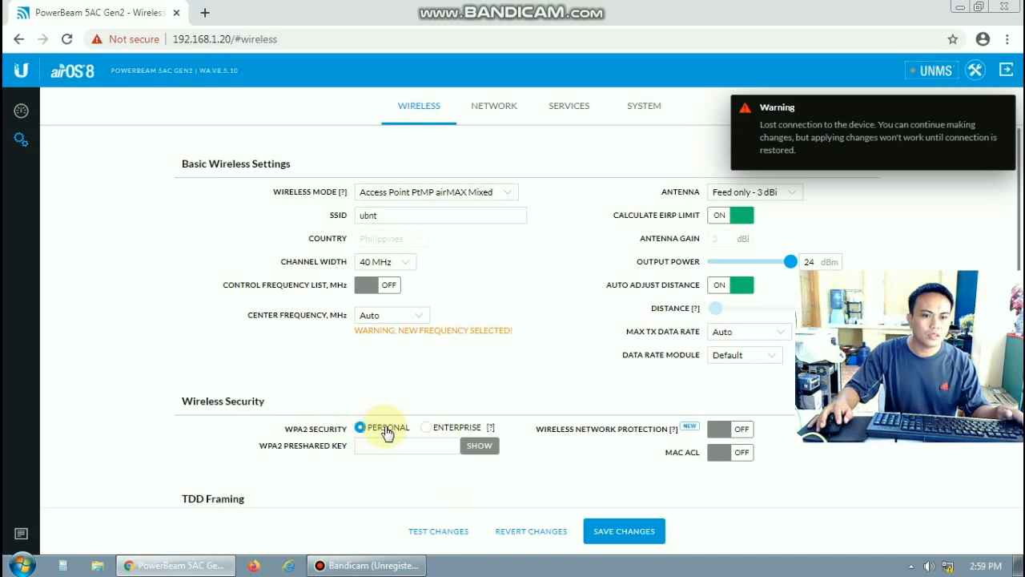
{"action": "left_click", "coordinate": [368, 446]}
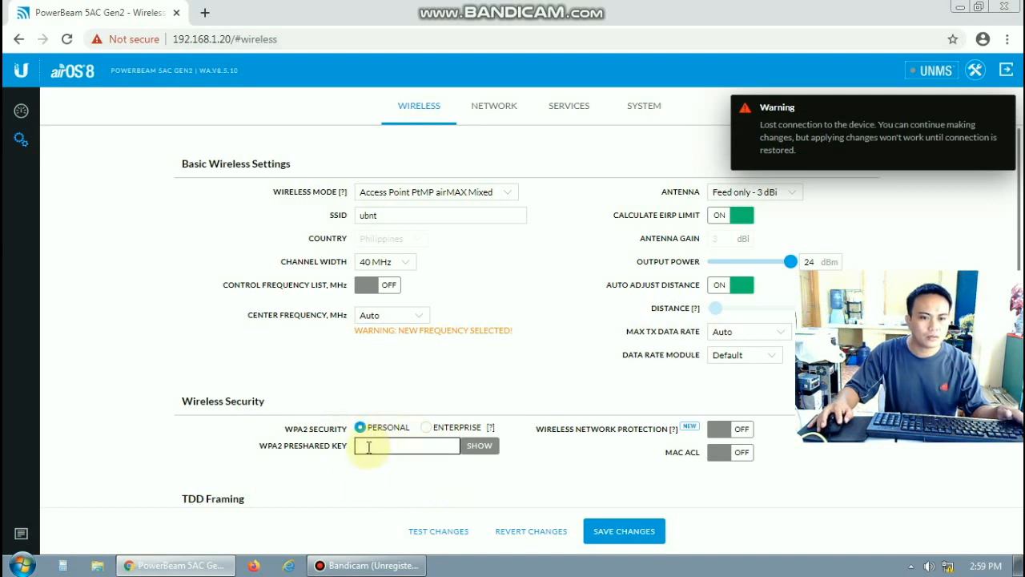
{"action": "left_click", "coordinate": [429, 432]}
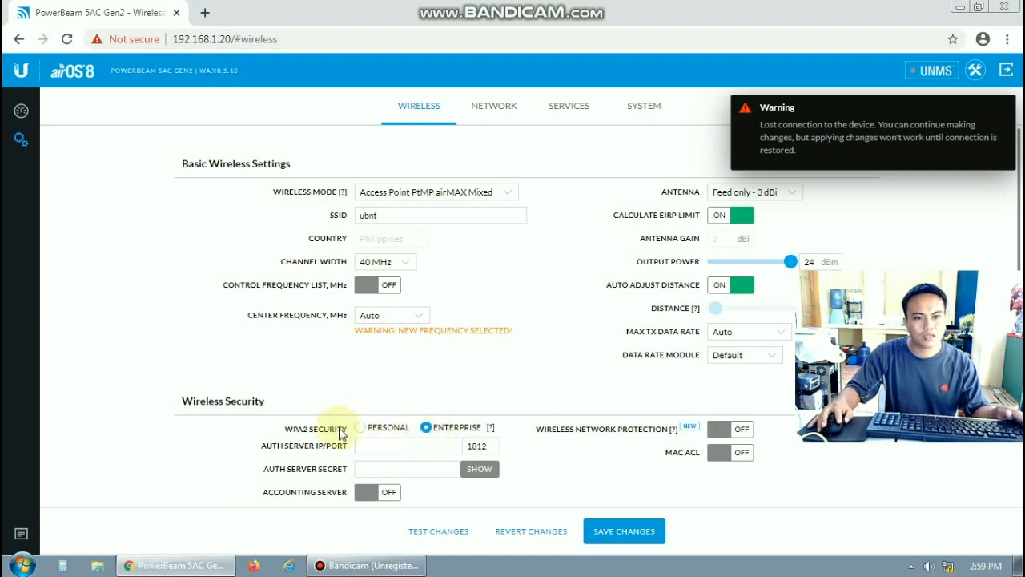
{"action": "left_click", "coordinate": [362, 428]}
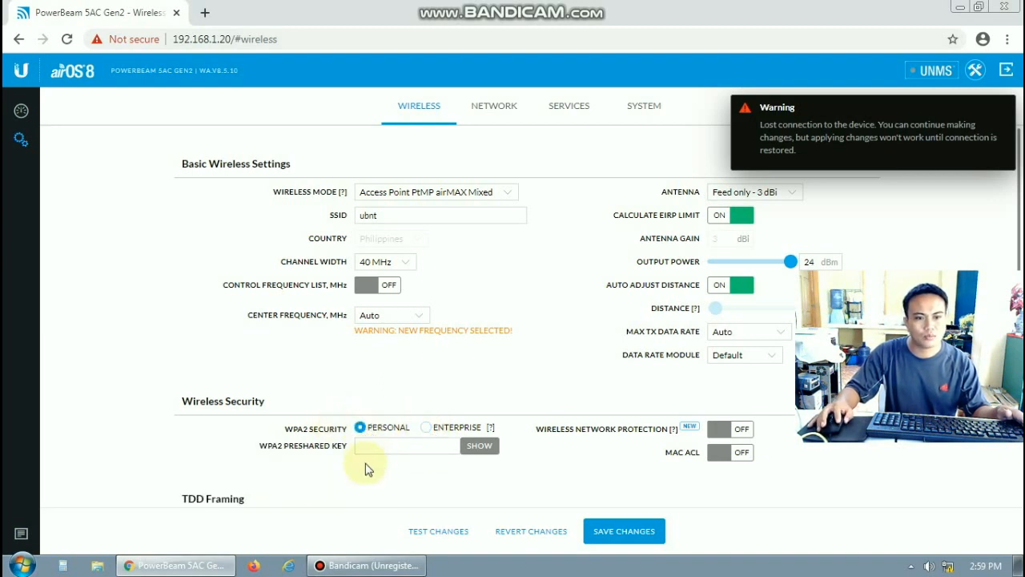
{"action": "left_click", "coordinate": [362, 446]}
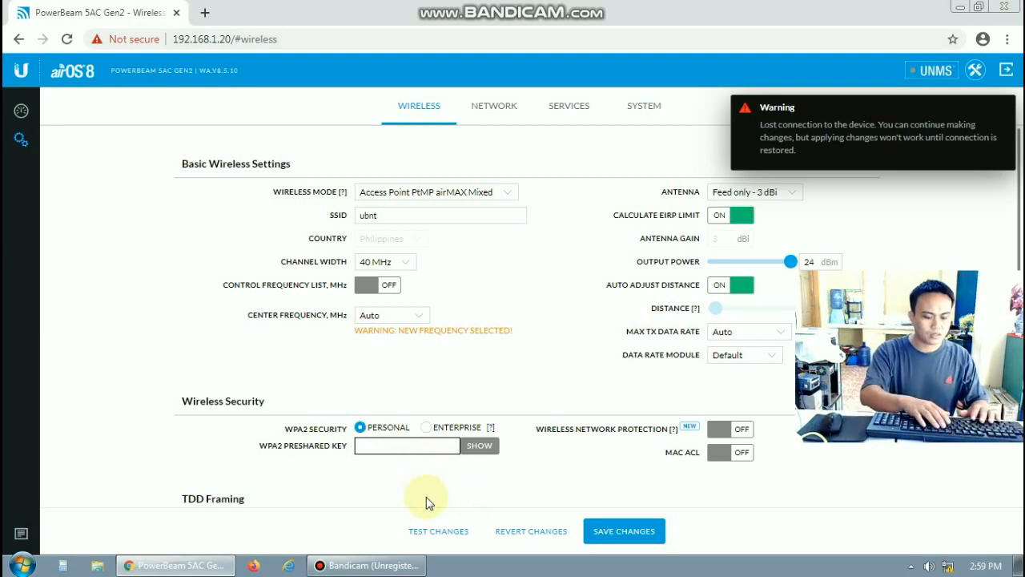
{"action": "type", "text": "••"}
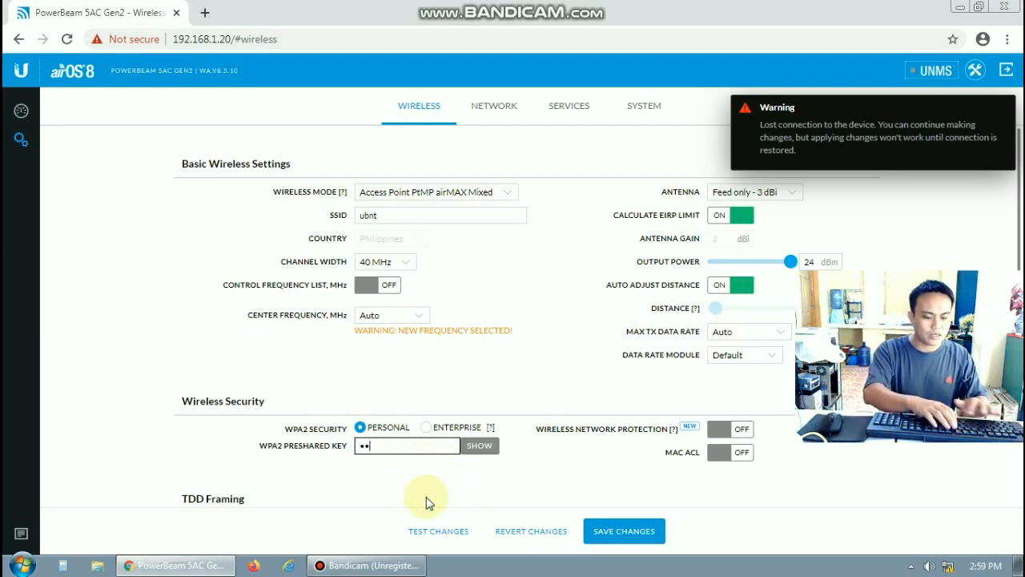
{"action": "type", "text": "••••••••••"}
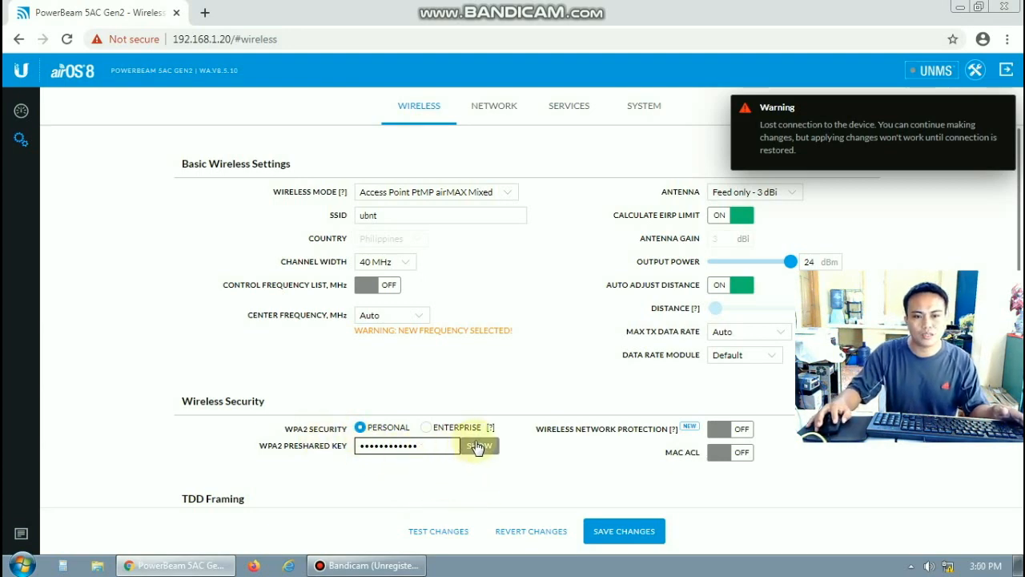
{"action": "scroll", "coordinate": [794, 473], "scroll_direction": "down", "scroll_amount": 2}
{"action": "scroll", "coordinate": [795, 479], "scroll_direction": "up", "scroll_amount": 2}
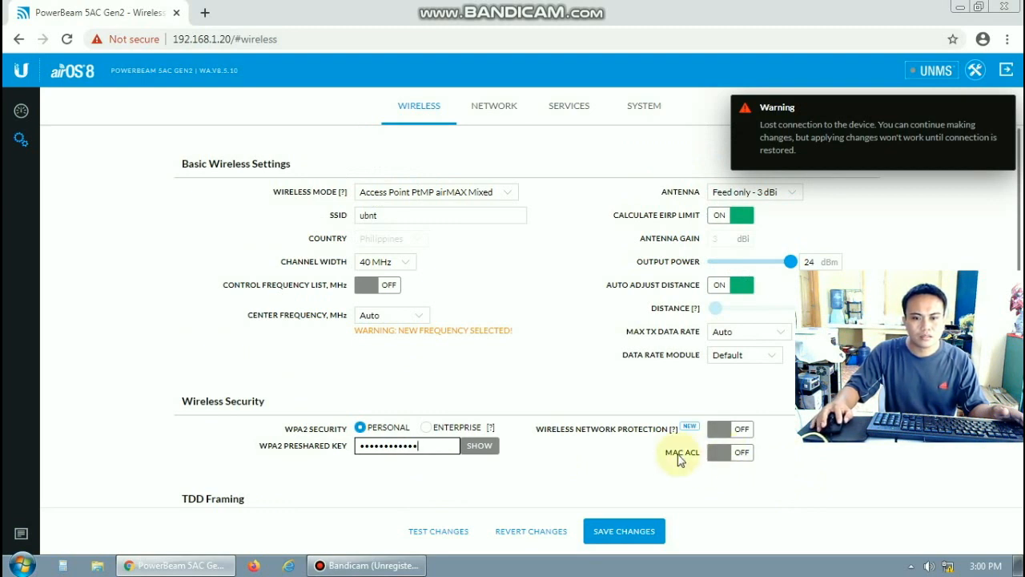
Turn MAC ACL on, then open the ACL rule list and close it with no MAC entries
{"action": "left_click", "coordinate": [742, 455]}
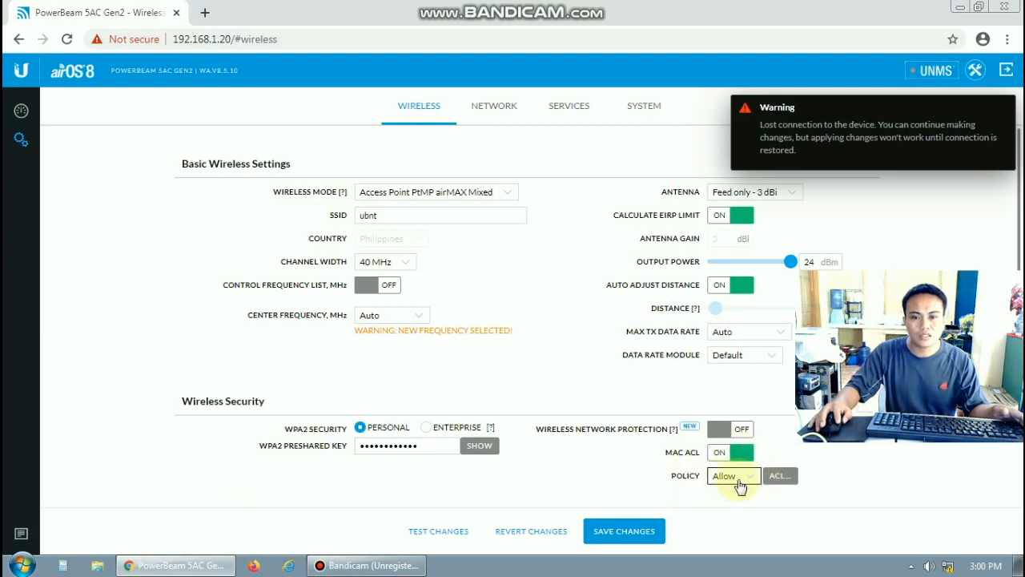
{"action": "left_click", "coordinate": [779, 476]}
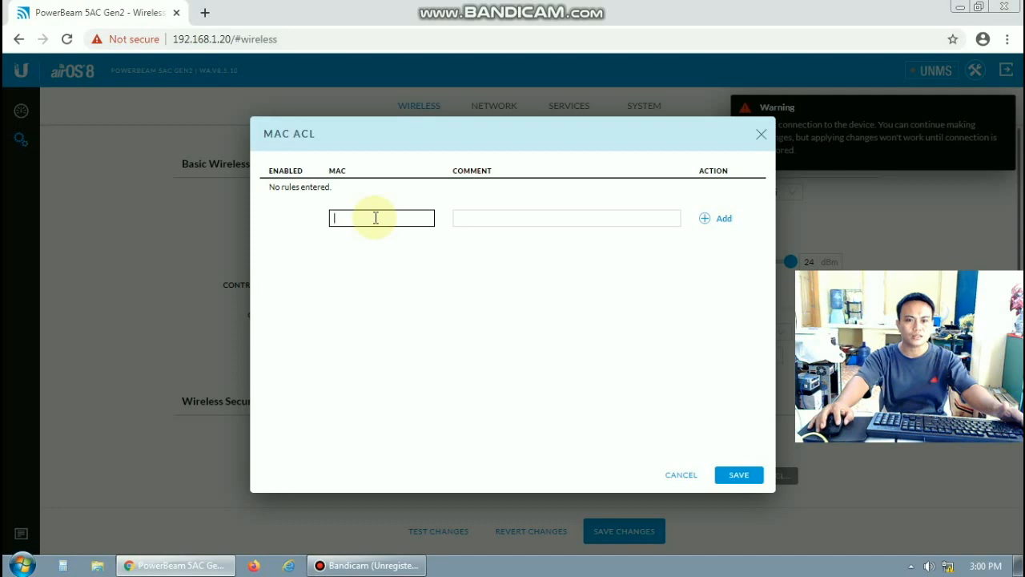
{"action": "left_click", "coordinate": [761, 134]}
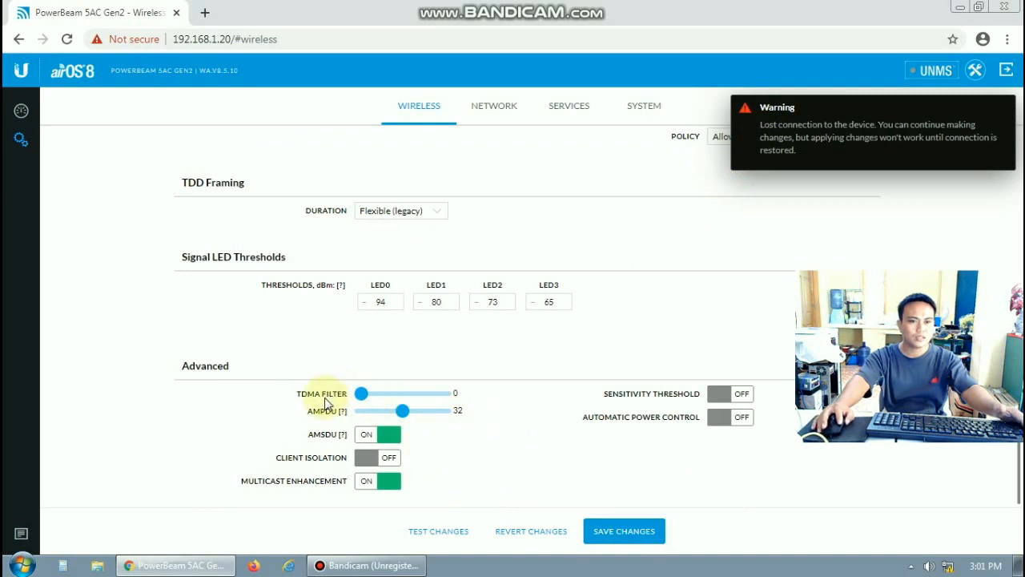
Raise the TDMA filter from 0 to 4 and save the wireless settings
{"action": "left_click_drag", "start_coordinate": [361, 393], "coordinate": [404, 399]}
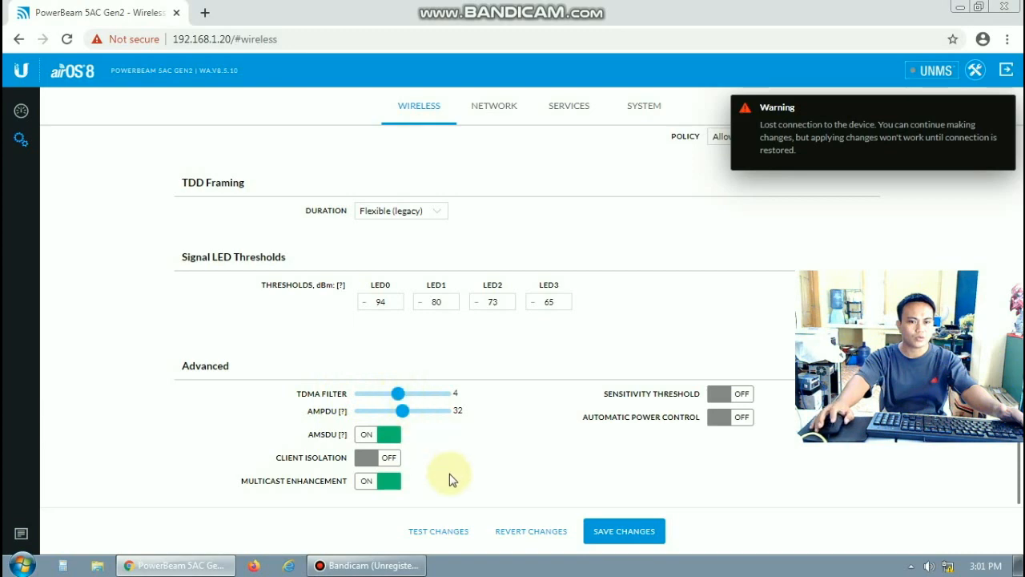
{"action": "scroll", "coordinate": [628, 488], "scroll_direction": "up", "scroll_amount": 4}
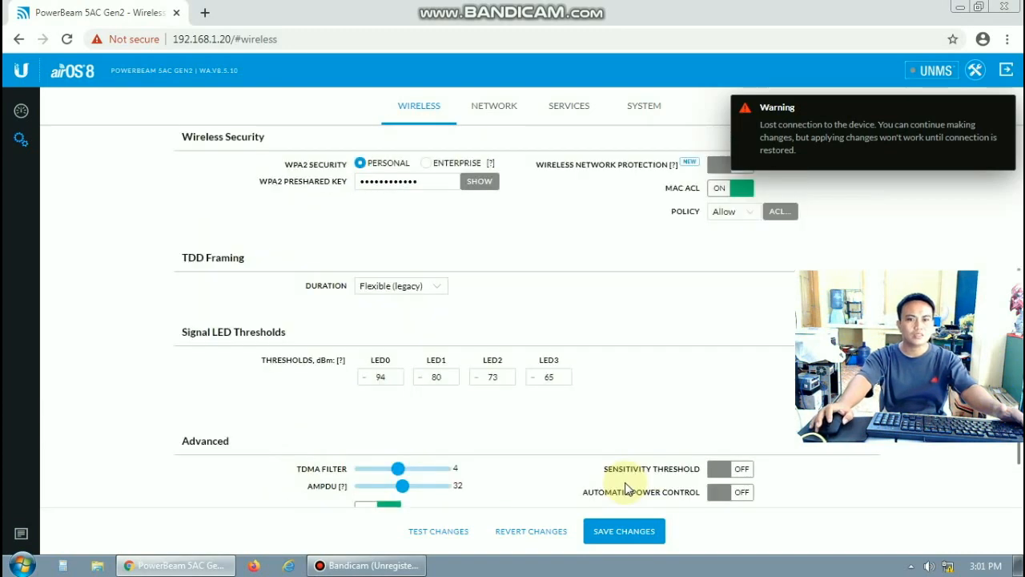
{"action": "scroll", "coordinate": [627, 488], "scroll_direction": "down", "scroll_amount": 4}
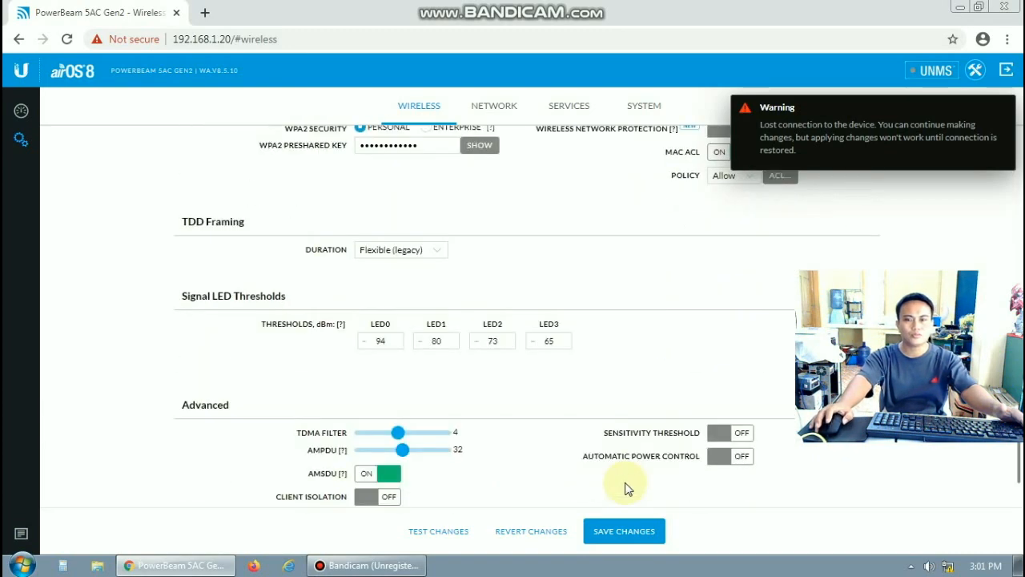
{"action": "scroll", "coordinate": [627, 488], "scroll_direction": "up", "scroll_amount": 4}
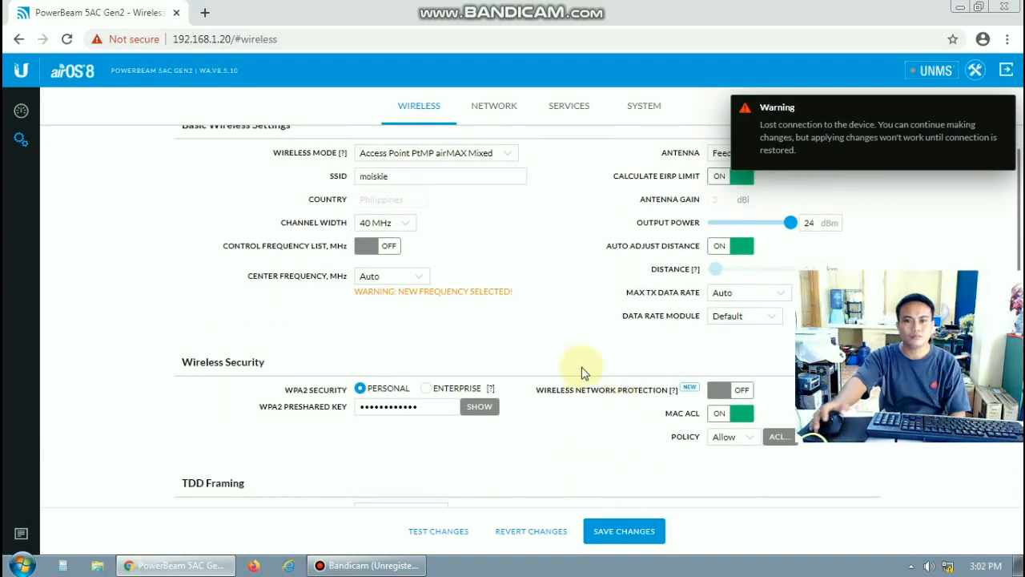
{"action": "left_click", "coordinate": [629, 533]}
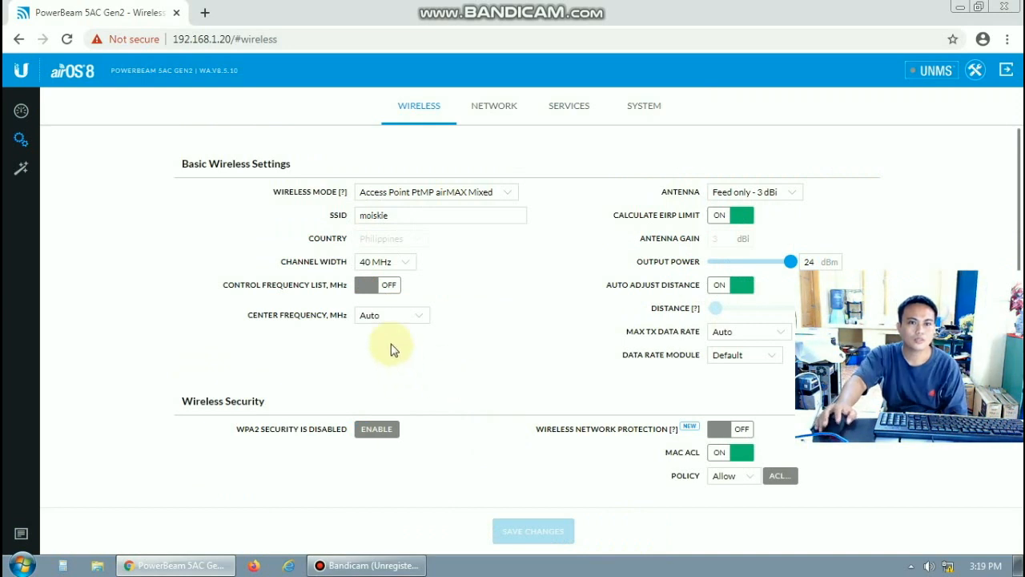
{"action": "left_click", "coordinate": [496, 114]}
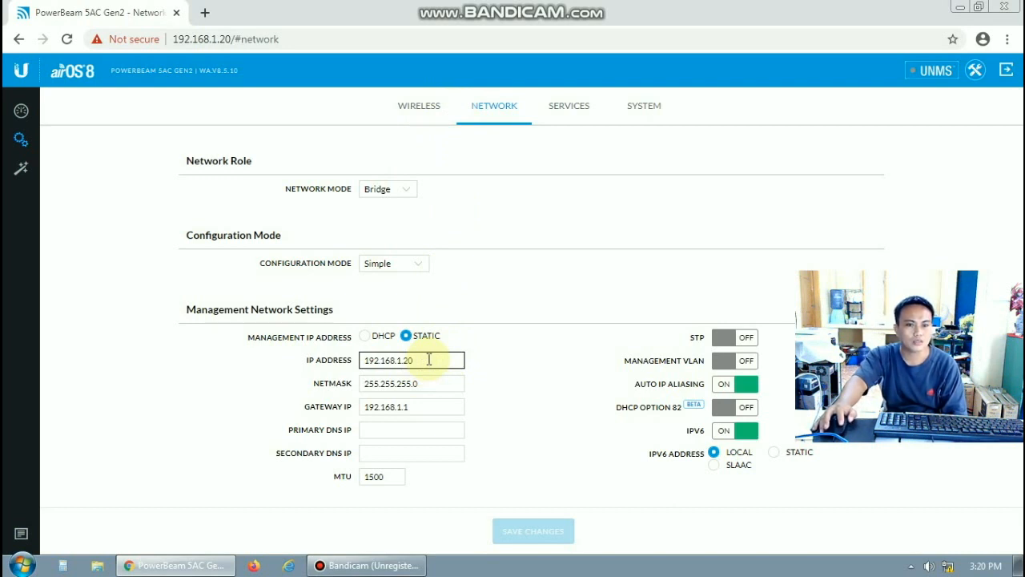
Change the management IP address from 192.168.1.20 to 192.168.1.21 and save it
{"action": "key", "text": "BackSpace"}
{"action": "type", "text": "1"}
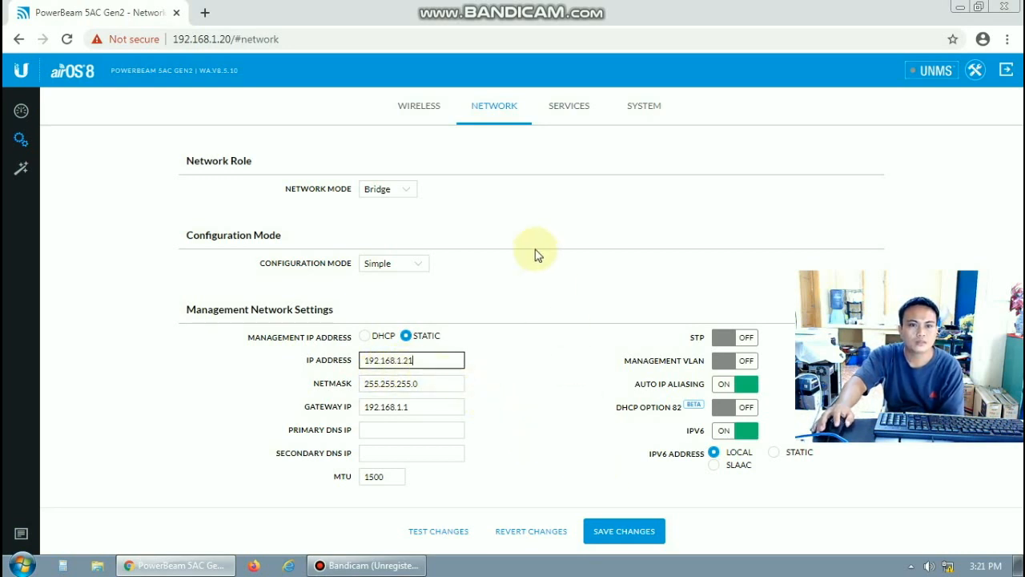
{"action": "left_click", "coordinate": [618, 535]}
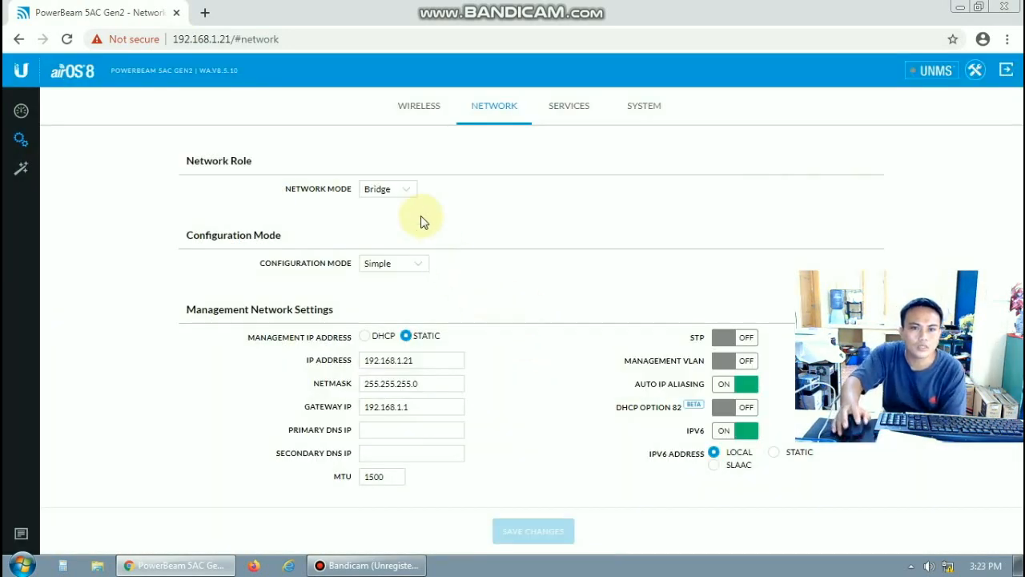
{"action": "left_click", "coordinate": [577, 108]}
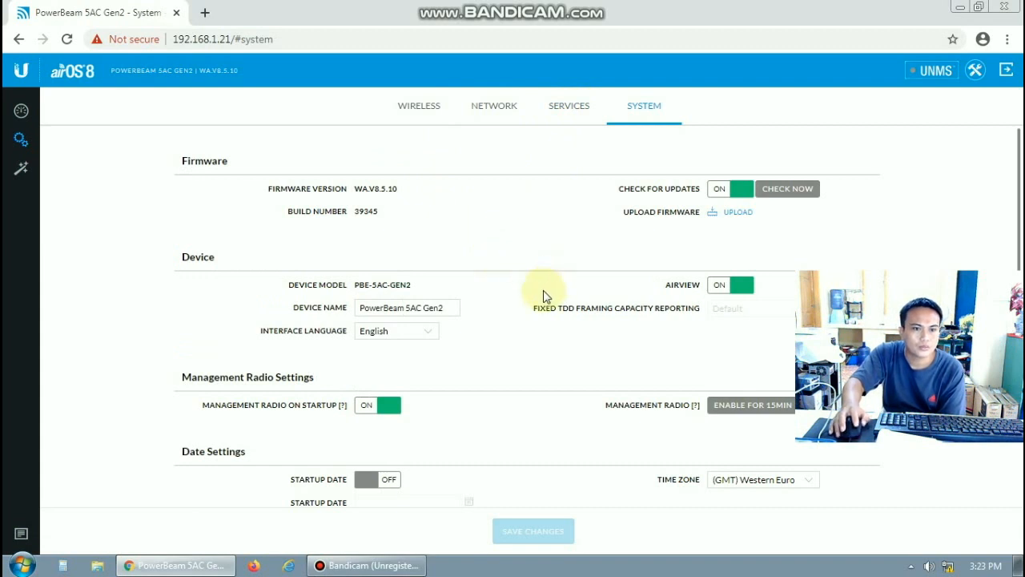
Save the device name as moiskietv, then return to Wireless and open a blank browser tab
{"action": "left_click", "coordinate": [404, 308]}
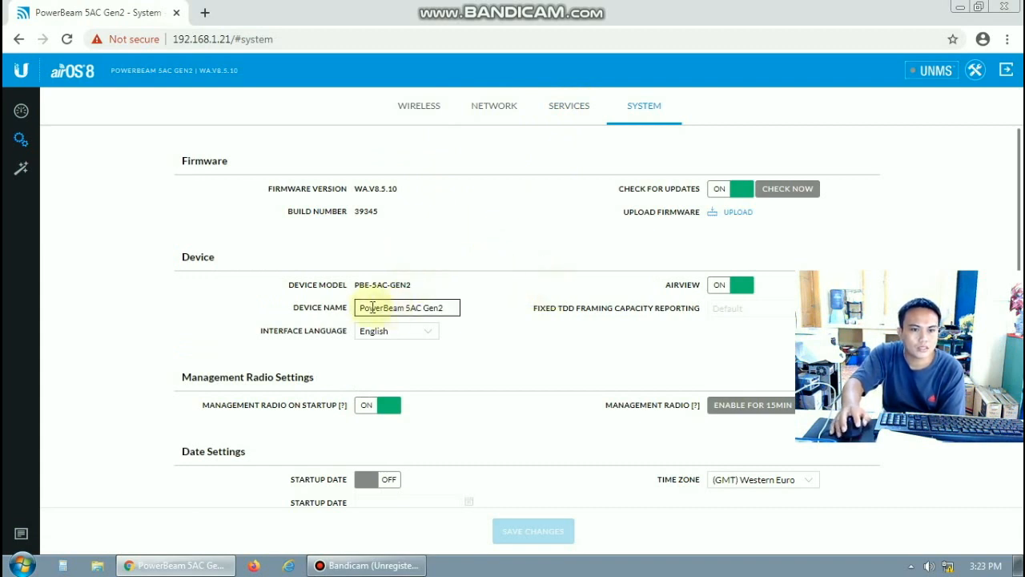
{"action": "left_click", "coordinate": [436, 314]}
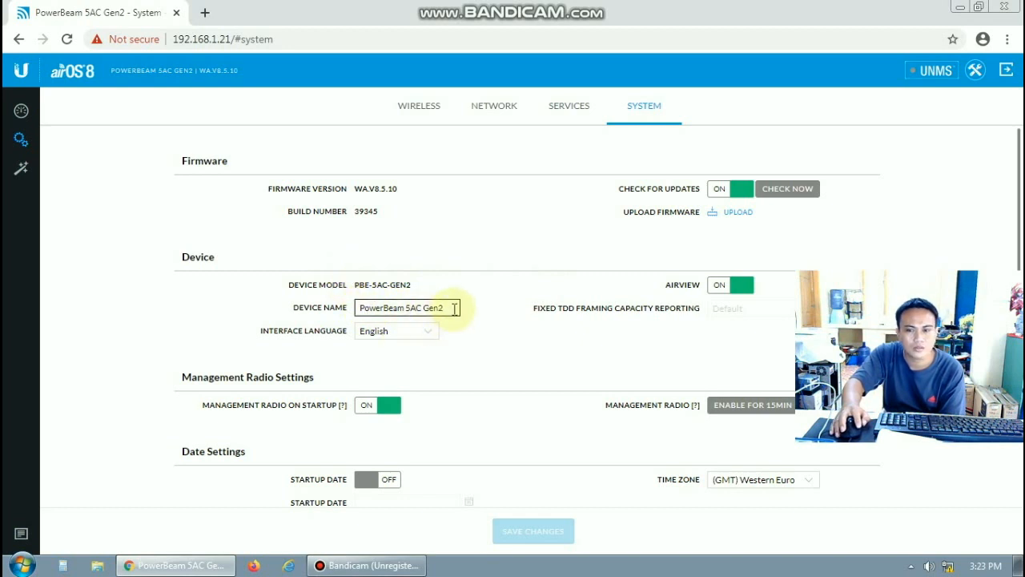
{"action": "left_click", "coordinate": [454, 307]}
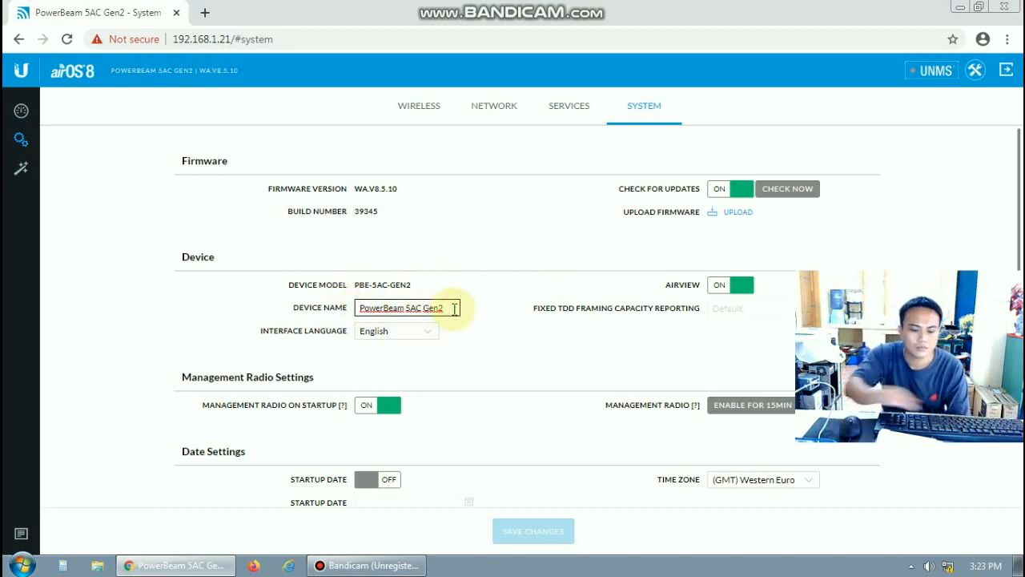
{"action": "key", "text": "BackSpace"}
{"action": "key", "text": "BackSpace"}
{"action": "key", "text": "BackSpace"}
{"action": "key", "text": "BackSpace"}
{"action": "key", "text": "BackSpace"}
{"action": "key", "text": "BackSpace"}
{"action": "key", "text": "BackSpace"}
{"action": "key", "text": "BackSpace"}
{"action": "key", "text": "BackSpace"}
{"action": "key", "text": "BackSpace"}
{"action": "key", "text": "BackSpace"}
{"action": "key", "text": "BackSpace"}
{"action": "key", "text": "BackSpace"}
{"action": "key", "text": "BackSpace"}
{"action": "key", "text": "BackSpace"}
{"action": "key", "text": "BackSpace"}
{"action": "key", "text": "BackSpace"}
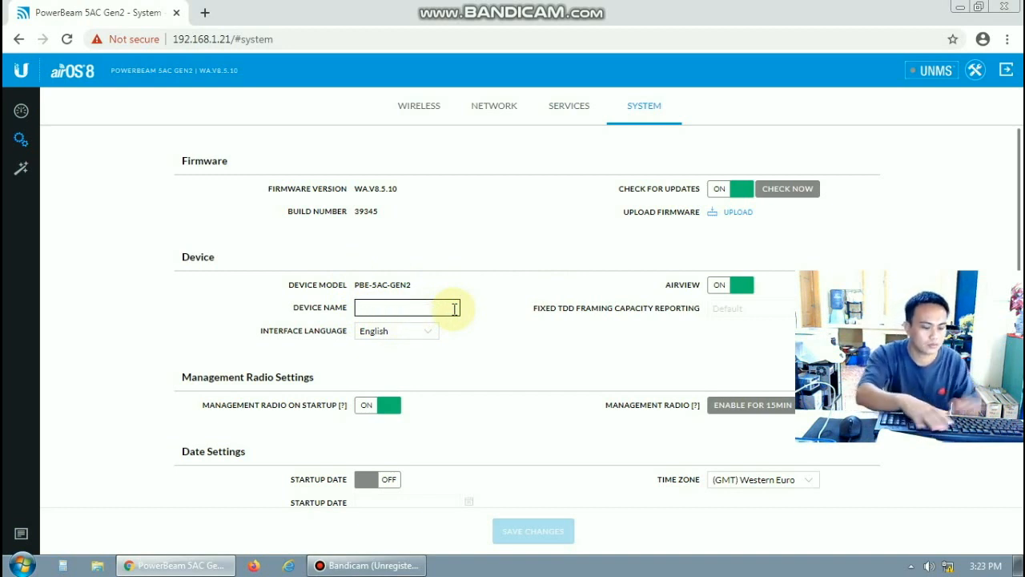
{"action": "type", "text": "moiskie"}
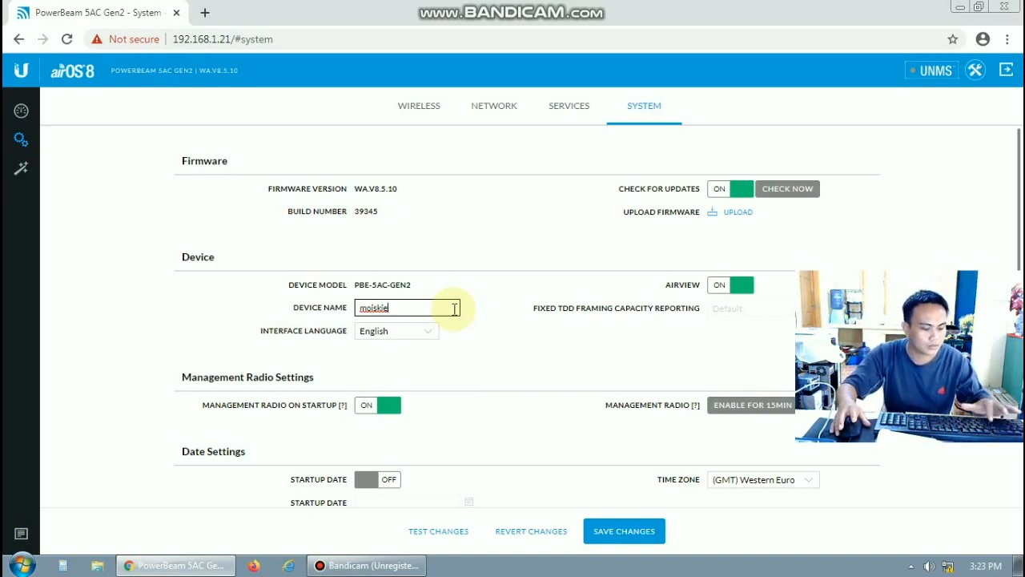
{"action": "type", "text": "tv"}
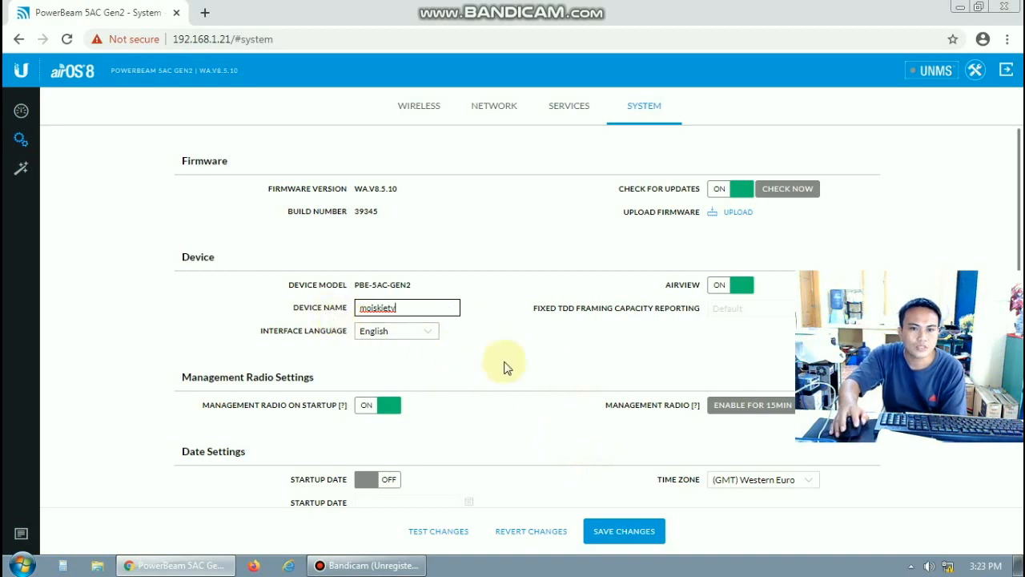
{"action": "left_click", "coordinate": [606, 531]}
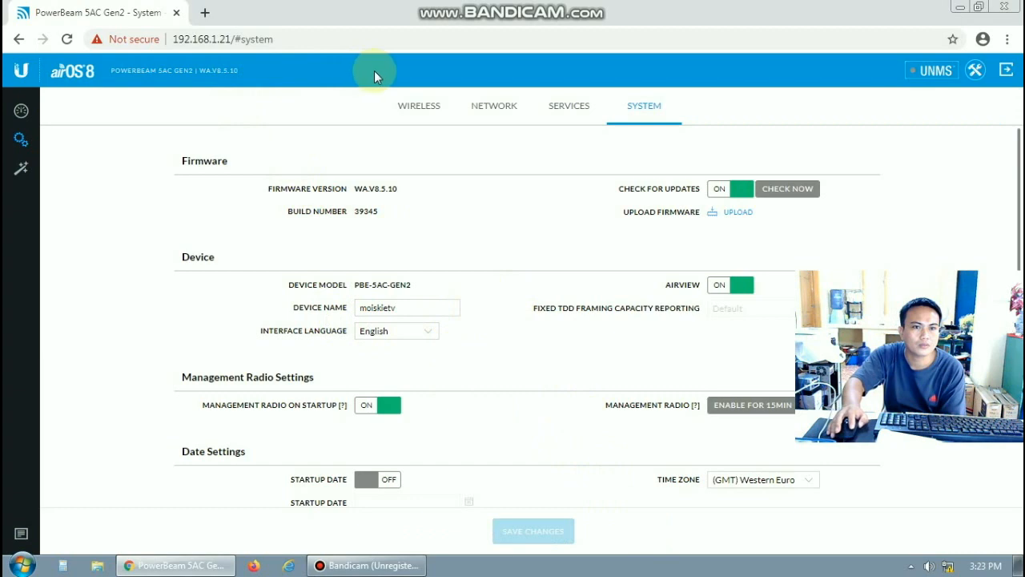
{"action": "left_click", "coordinate": [419, 109]}
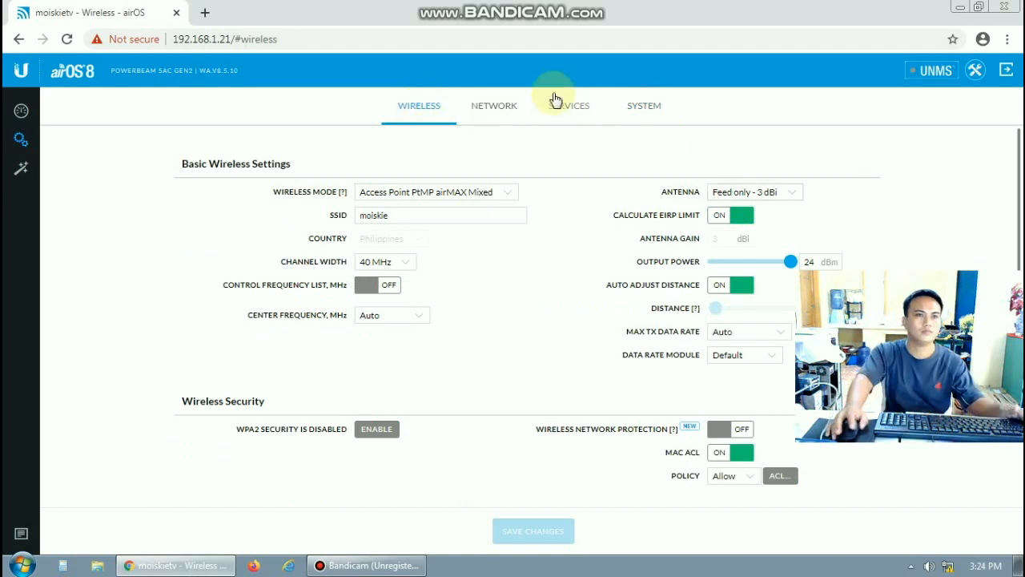
{"action": "left_click", "coordinate": [204, 14]}
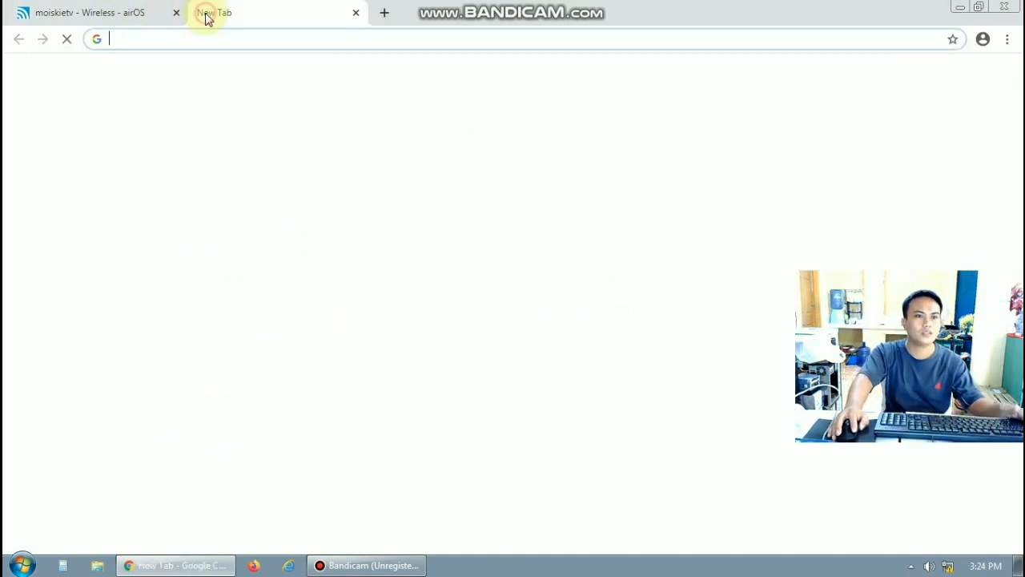
Load 192.168.1.20 in the new tab and proceed past the certificate warning to the setup page
{"action": "left_click", "coordinate": [178, 44]}
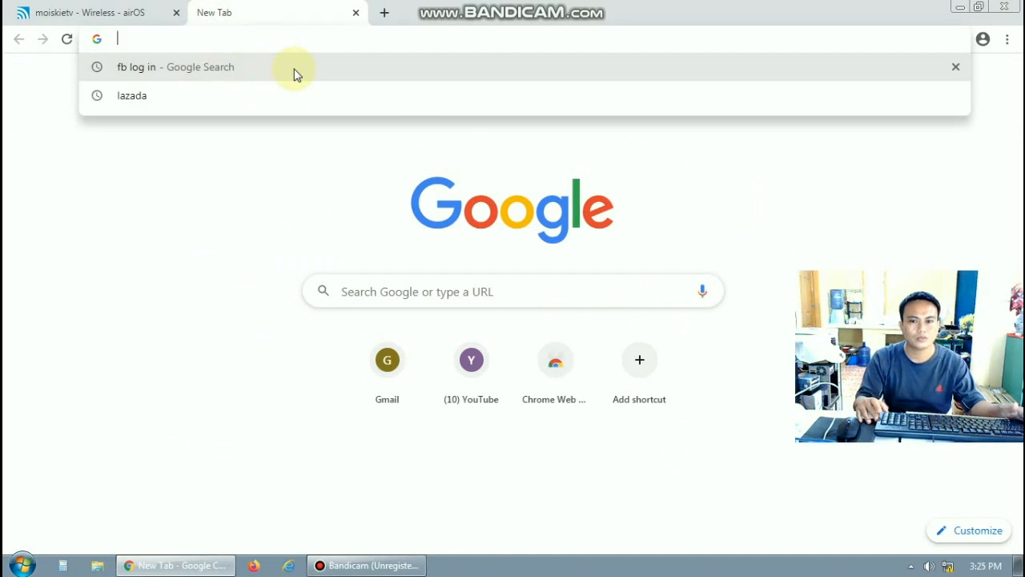
{"action": "type", "text": "19"}
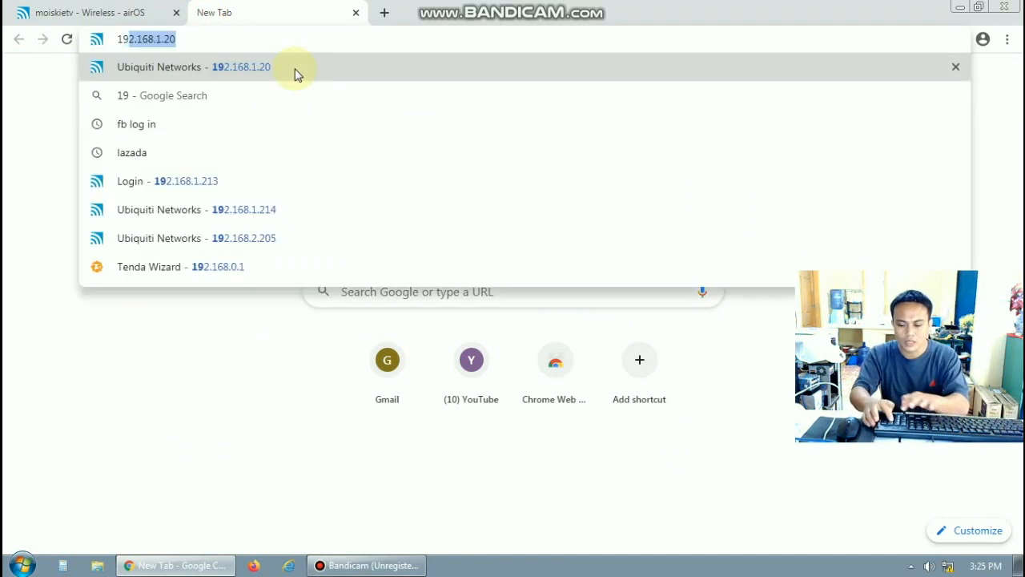
{"action": "type", "text": "2.168."}
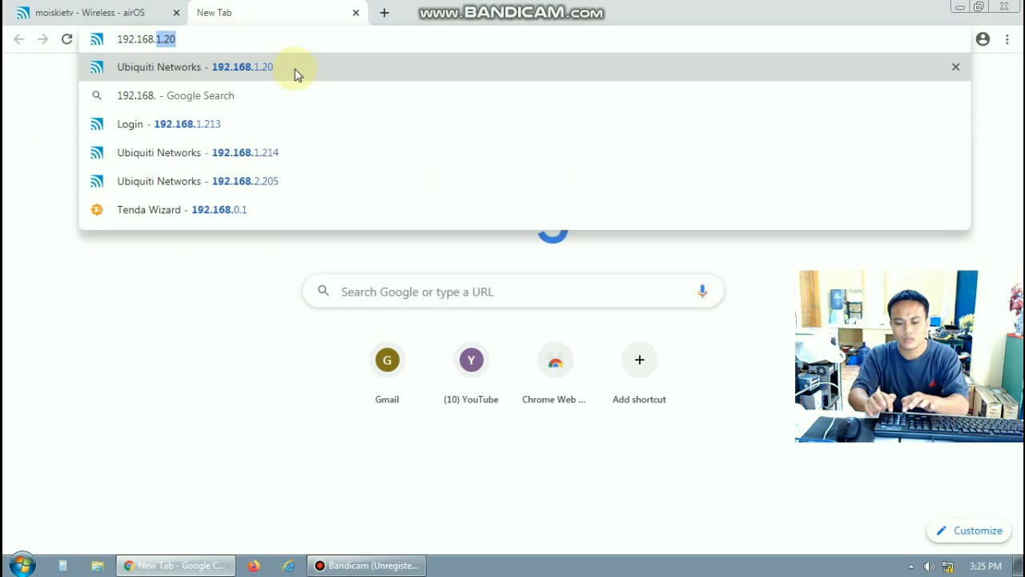
{"action": "type", "text": "1.20"}
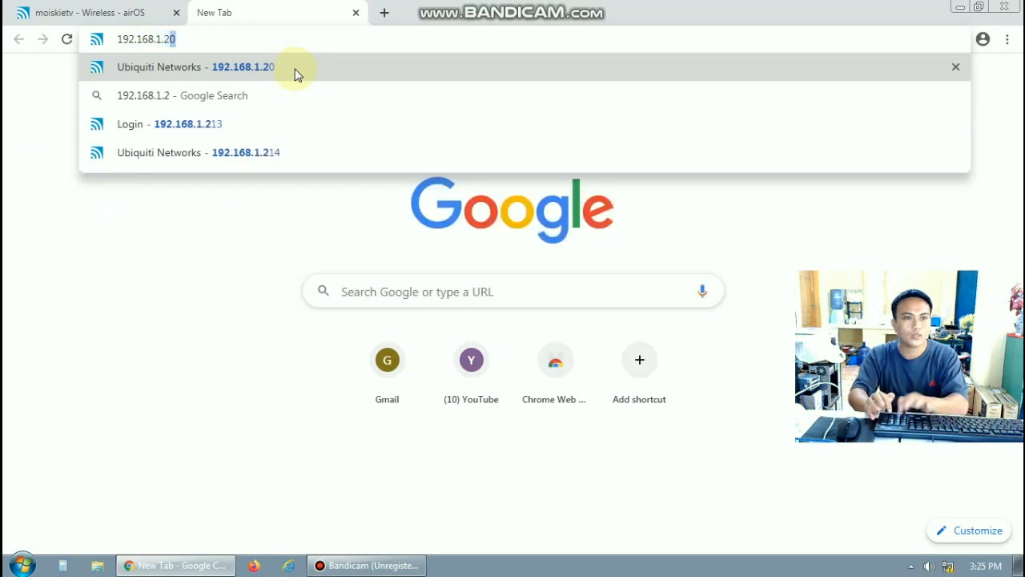
{"action": "left_click", "coordinate": [222, 71]}
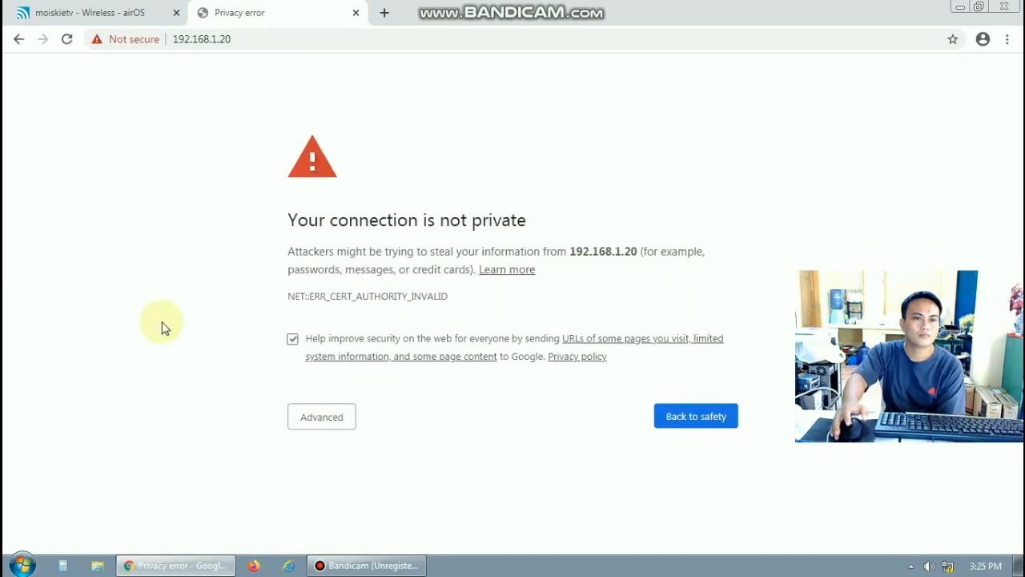
{"action": "left_click", "coordinate": [315, 422]}
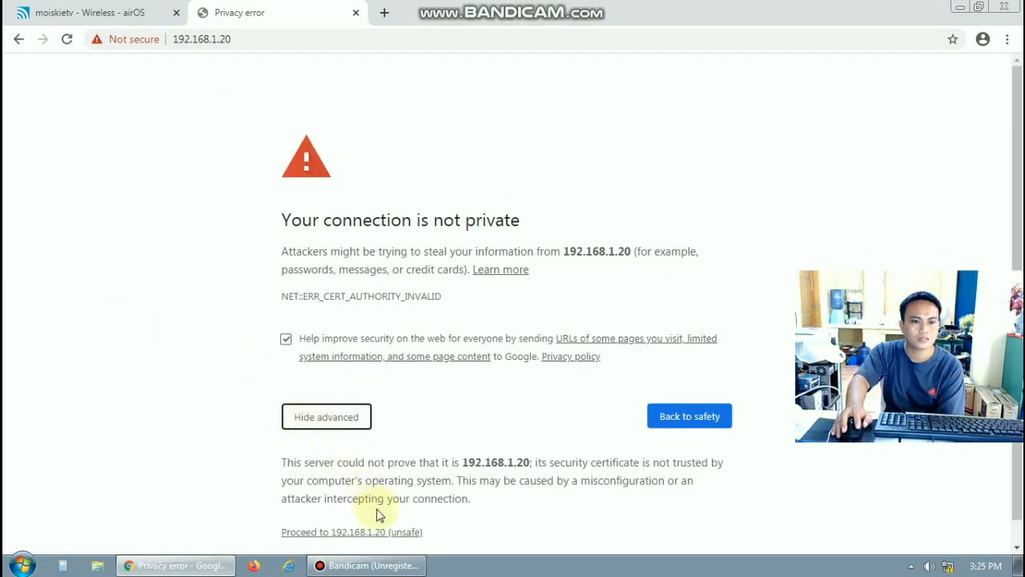
{"action": "left_click", "coordinate": [366, 533]}
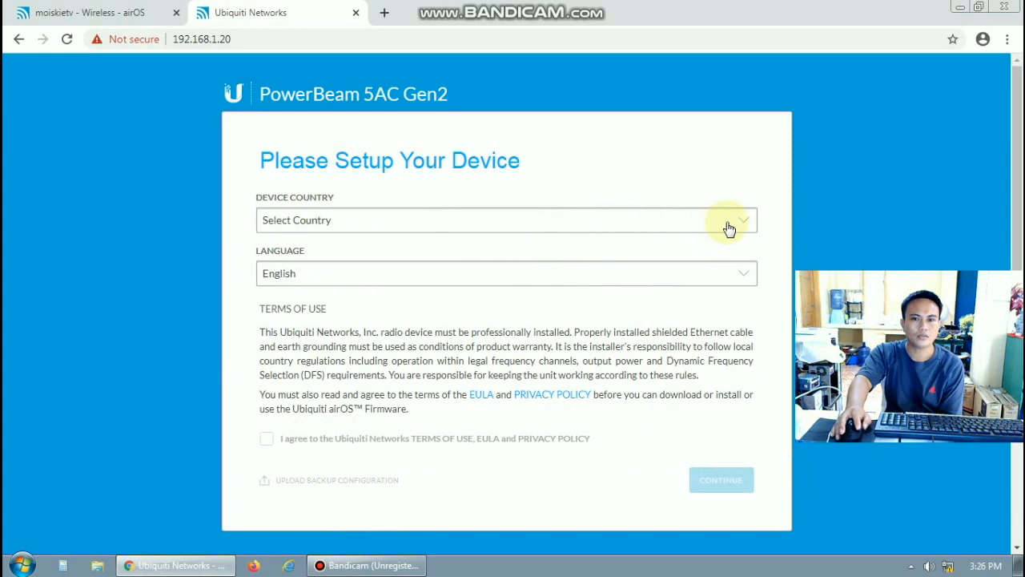
Pick Philippines as the device country, accept the terms of use, and continue
{"action": "left_click", "coordinate": [743, 226]}
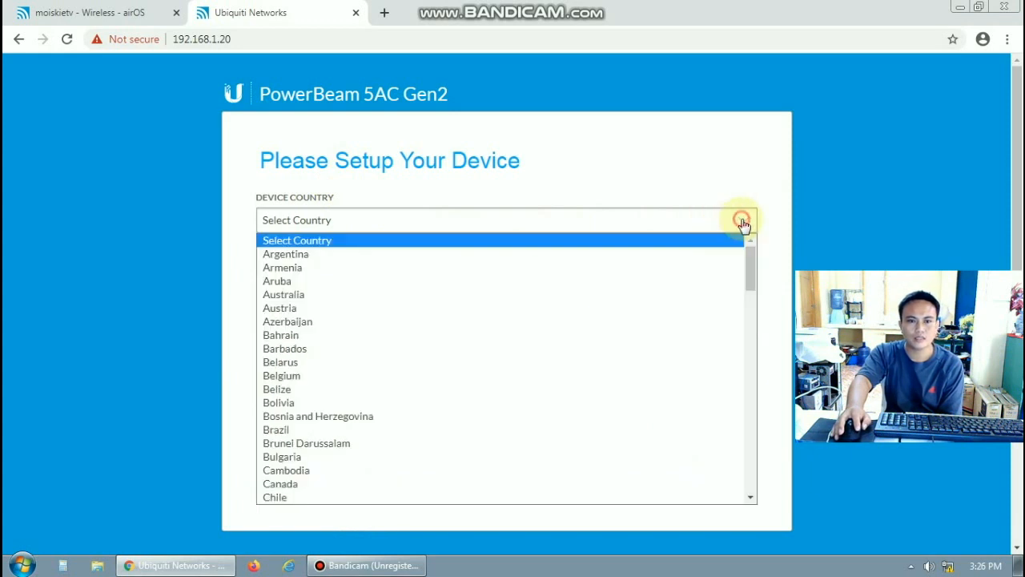
{"action": "left_click_drag", "start_coordinate": [753, 257], "coordinate": [737, 391]}
{"action": "left_click", "coordinate": [309, 448]}
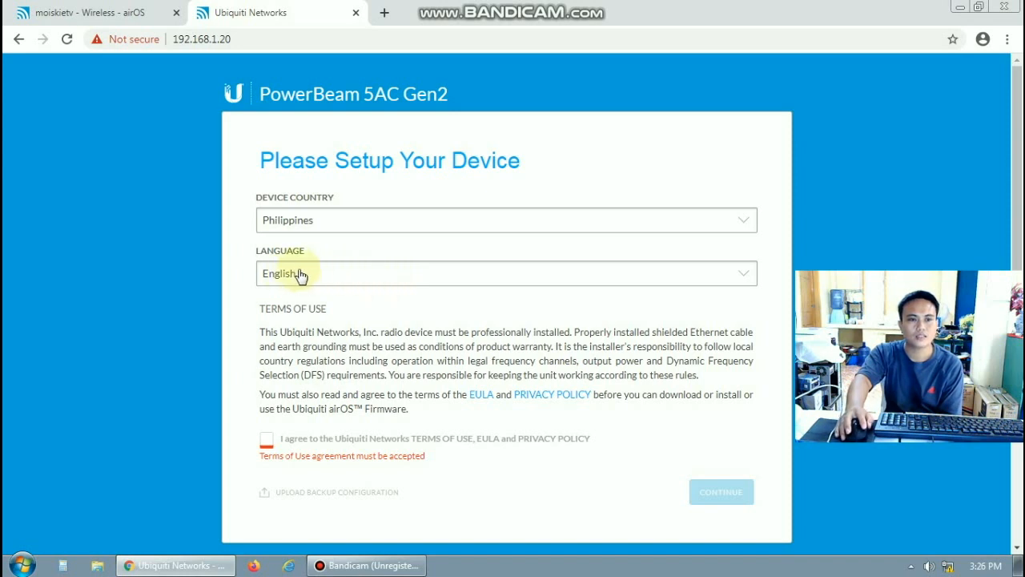
{"action": "left_click", "coordinate": [266, 444]}
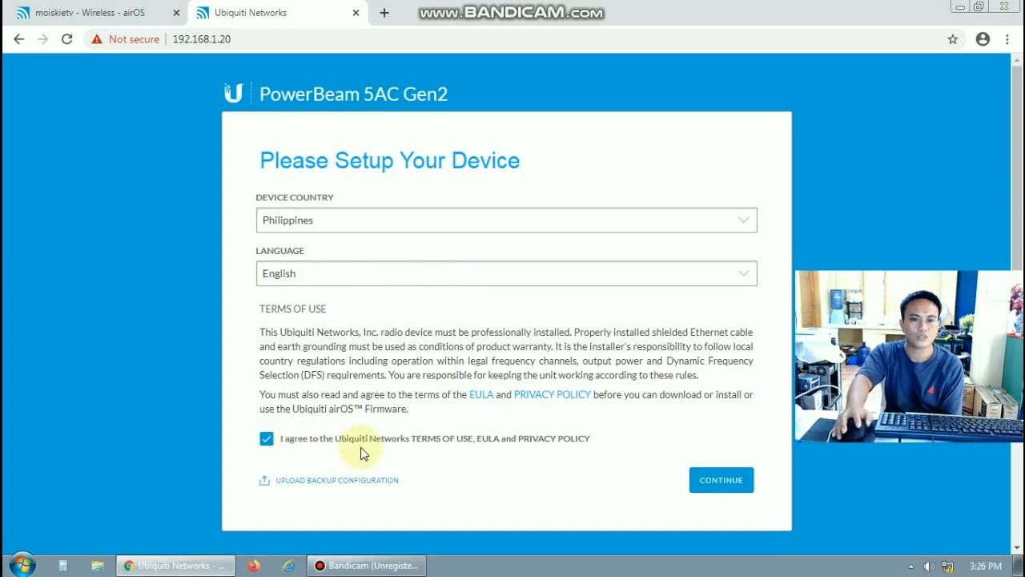
{"action": "left_click", "coordinate": [720, 484]}
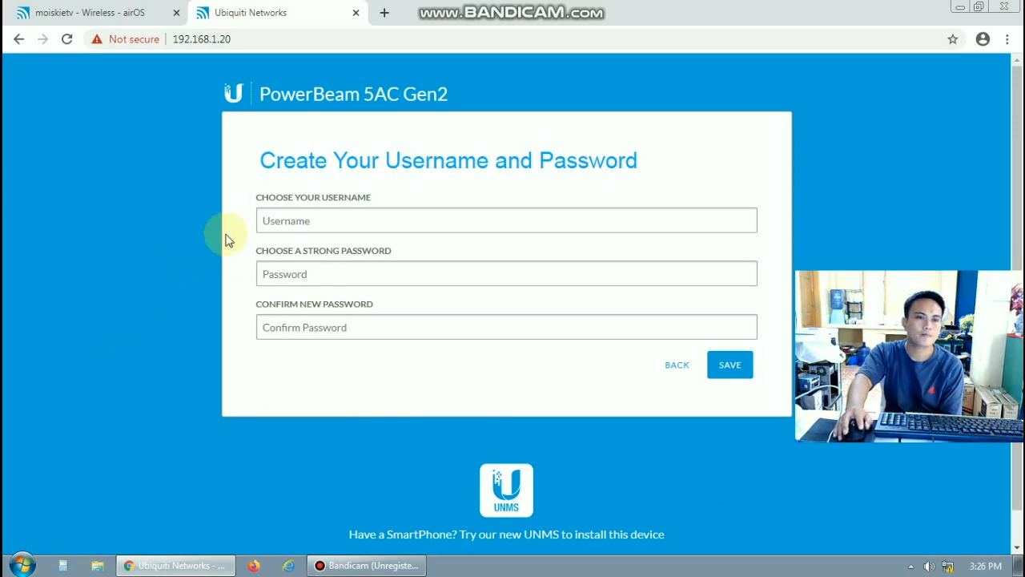
Enter the admin username, a strong password and its confirmation, then save the login
{"action": "left_click", "coordinate": [282, 222]}
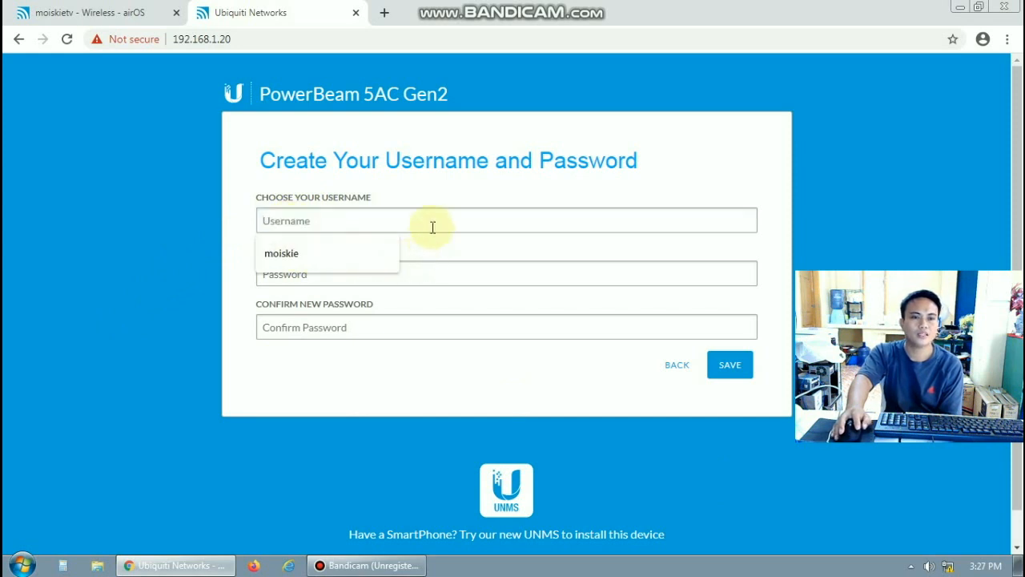
{"action": "type", "text": "mois"}
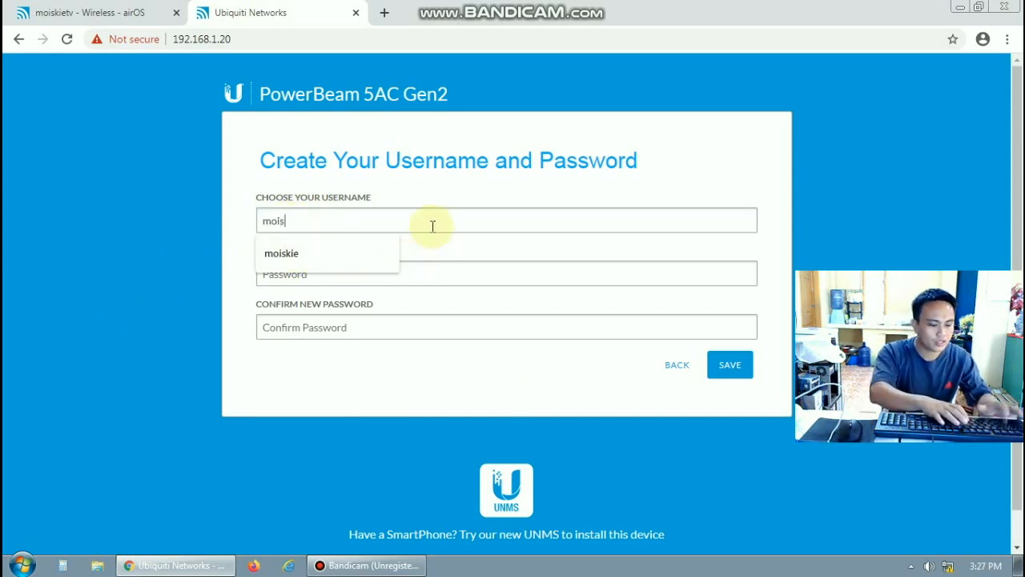
{"action": "type", "text": "kie"}
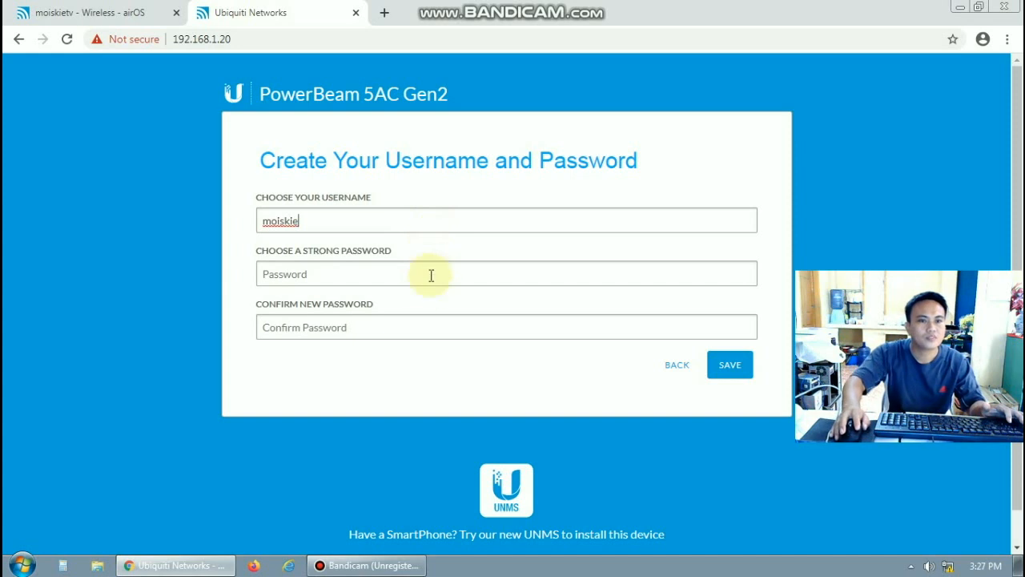
{"action": "left_click", "coordinate": [290, 276]}
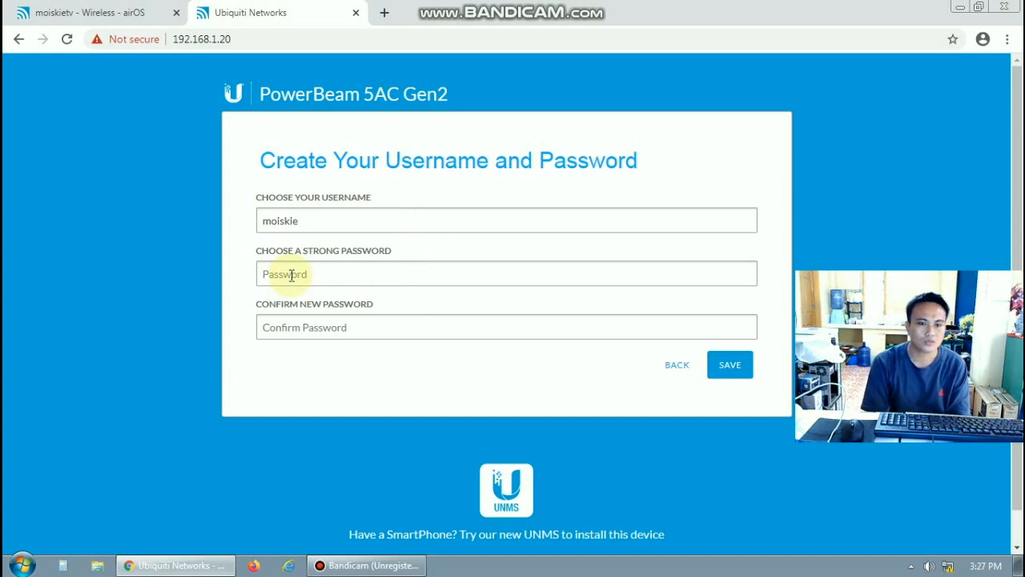
{"action": "left_click", "coordinate": [291, 274]}
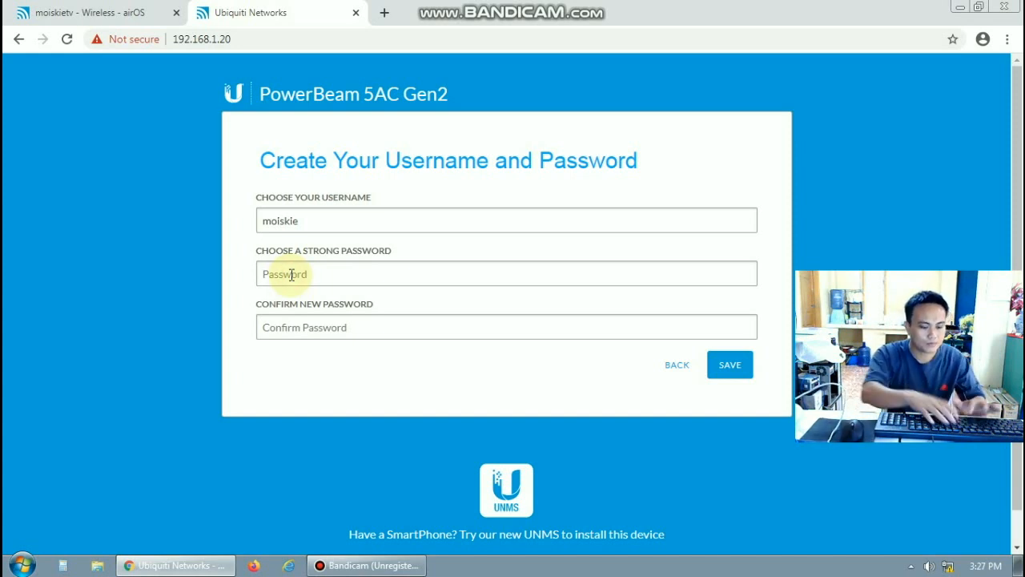
{"action": "type", "text": "••"}
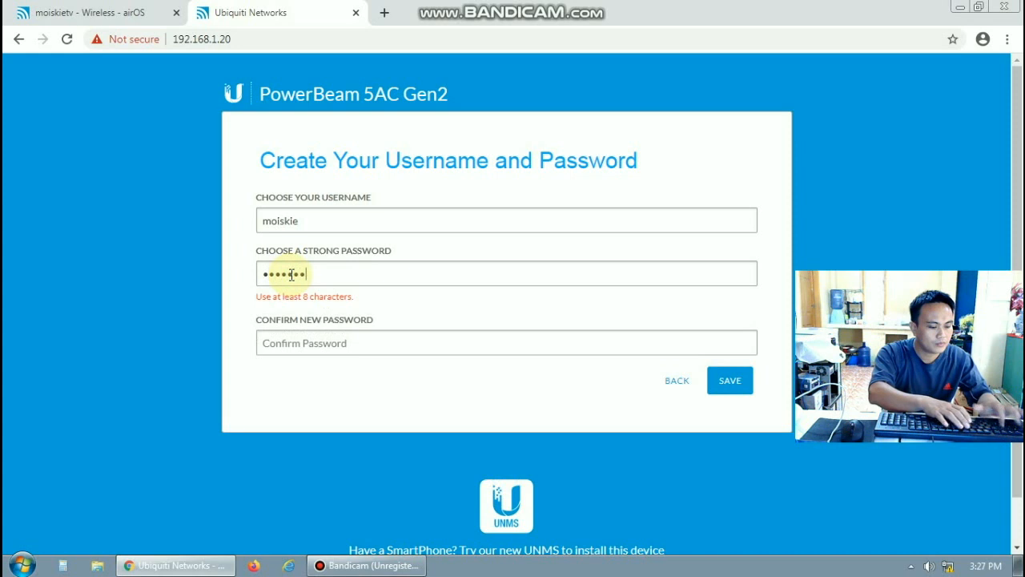
{"action": "type", "text": "••••••••••"}
{"action": "left_click", "coordinate": [283, 332]}
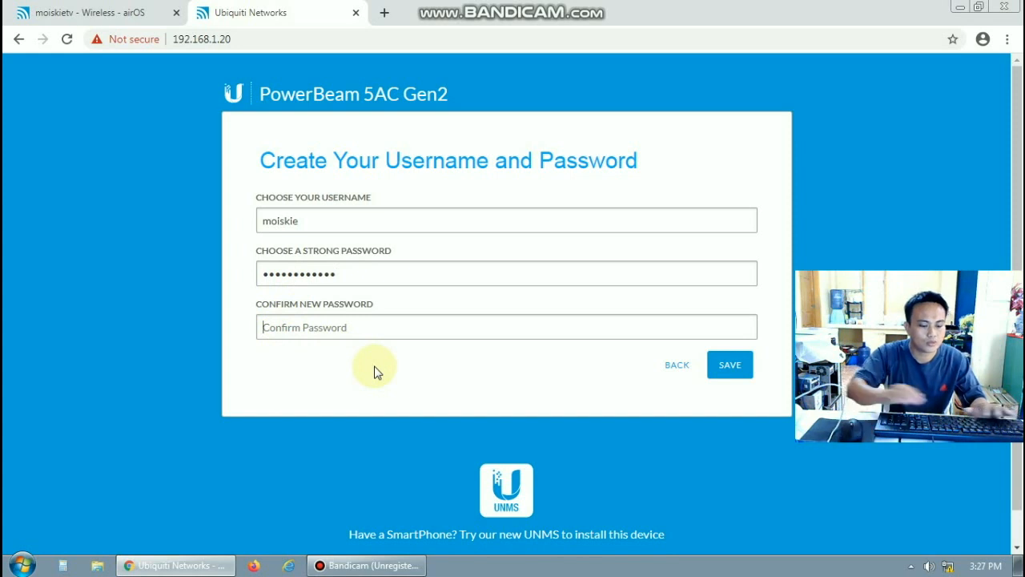
{"action": "type", "text": "••••••"}
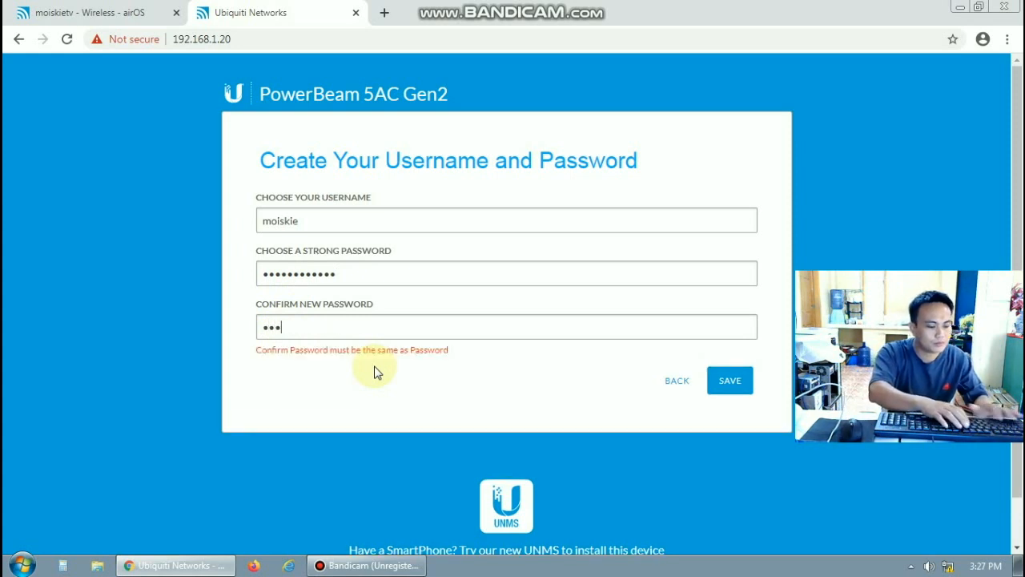
{"action": "type", "text": "••••••"}
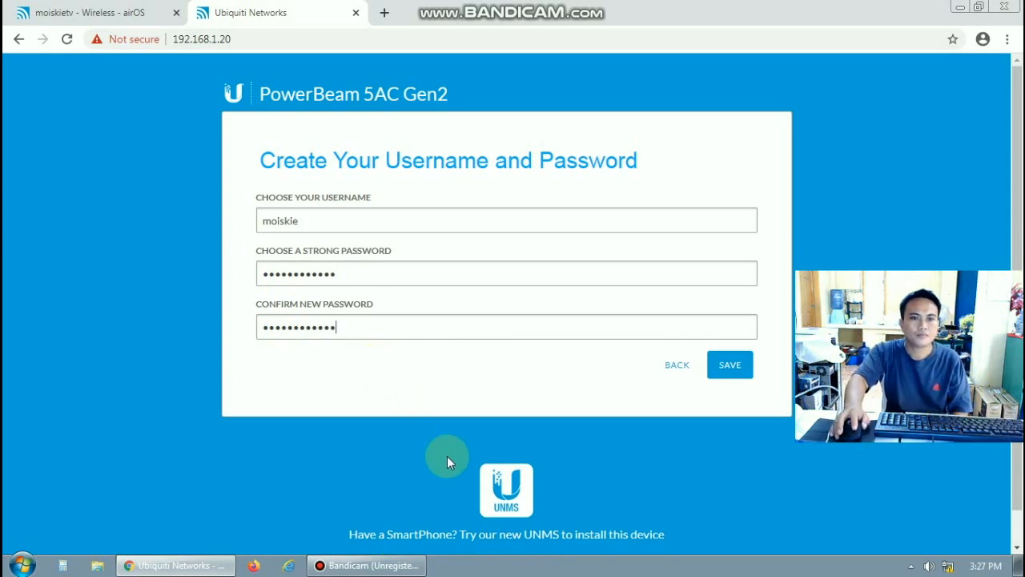
{"action": "left_click", "coordinate": [732, 368]}
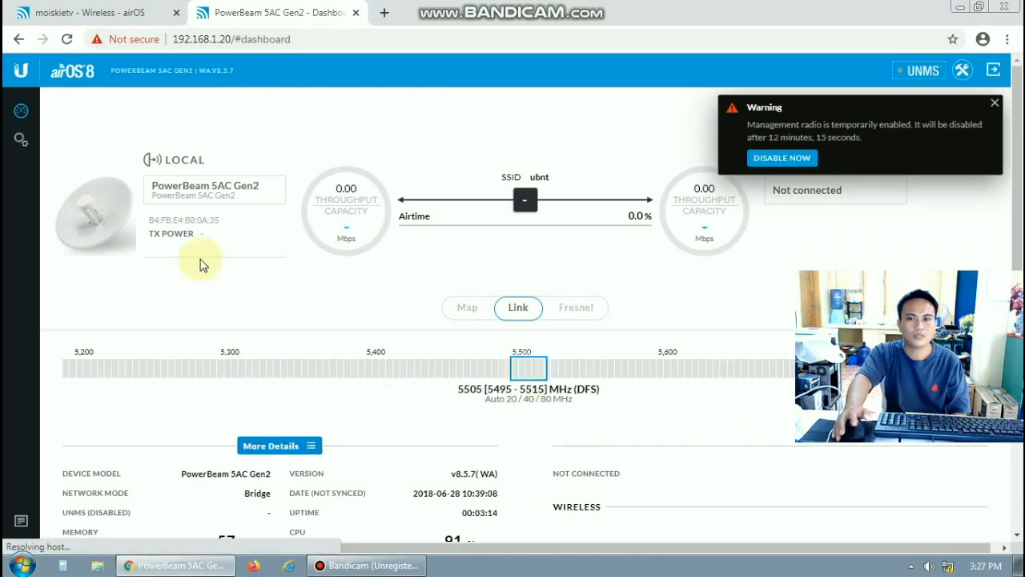
Dismiss the radio warning and change Wireless Mode from Station PtP to Station PtMP in Settings
{"action": "left_click", "coordinate": [995, 104]}
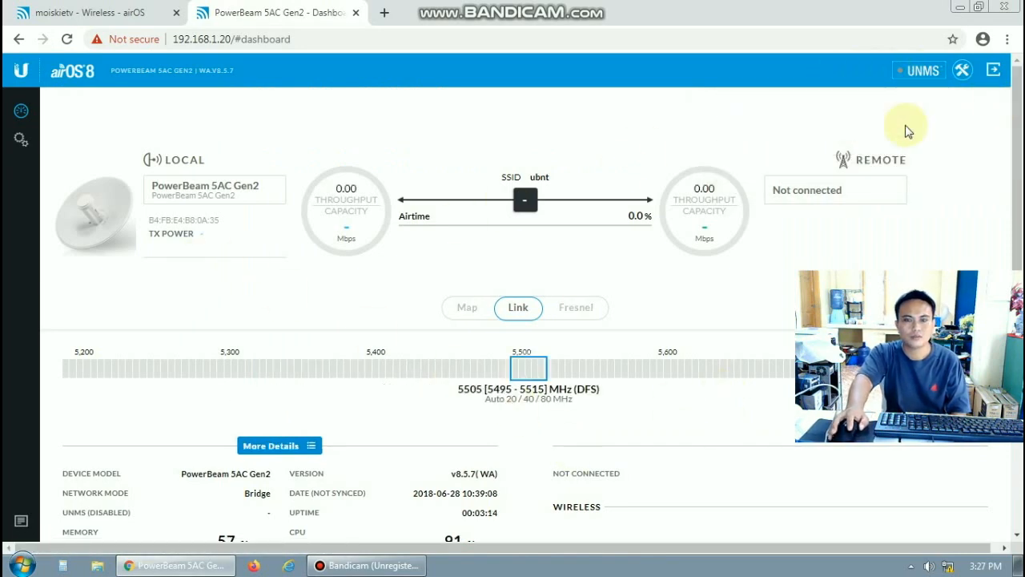
{"action": "left_click", "coordinate": [21, 141]}
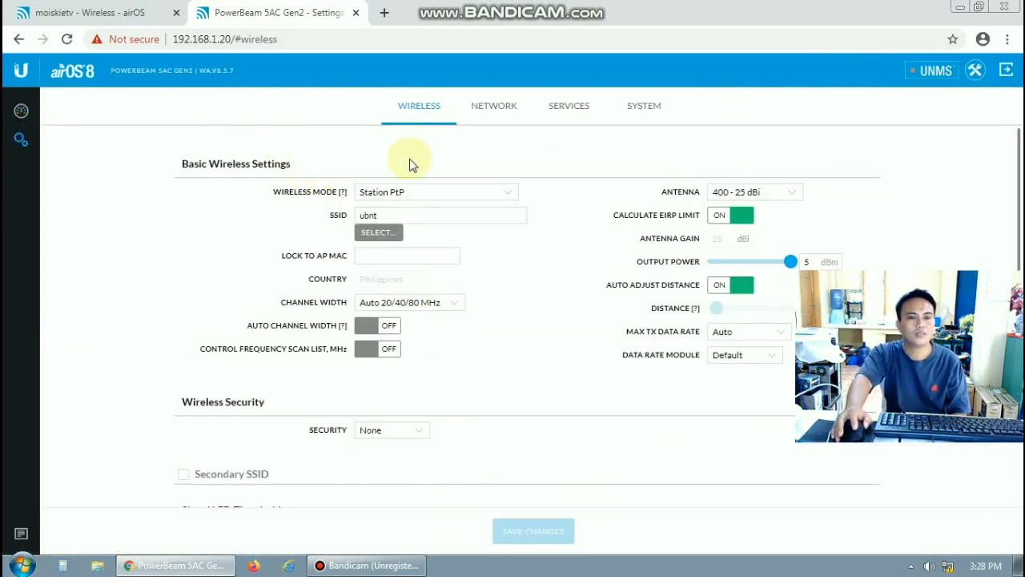
{"action": "left_click", "coordinate": [512, 194]}
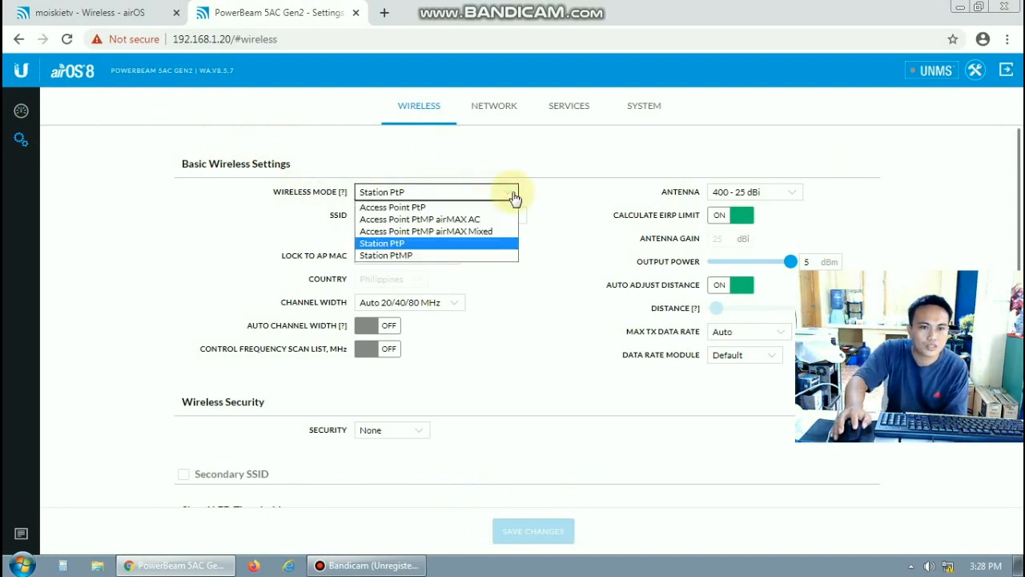
{"action": "left_click", "coordinate": [390, 256]}
{"action": "left_click", "coordinate": [421, 215]}
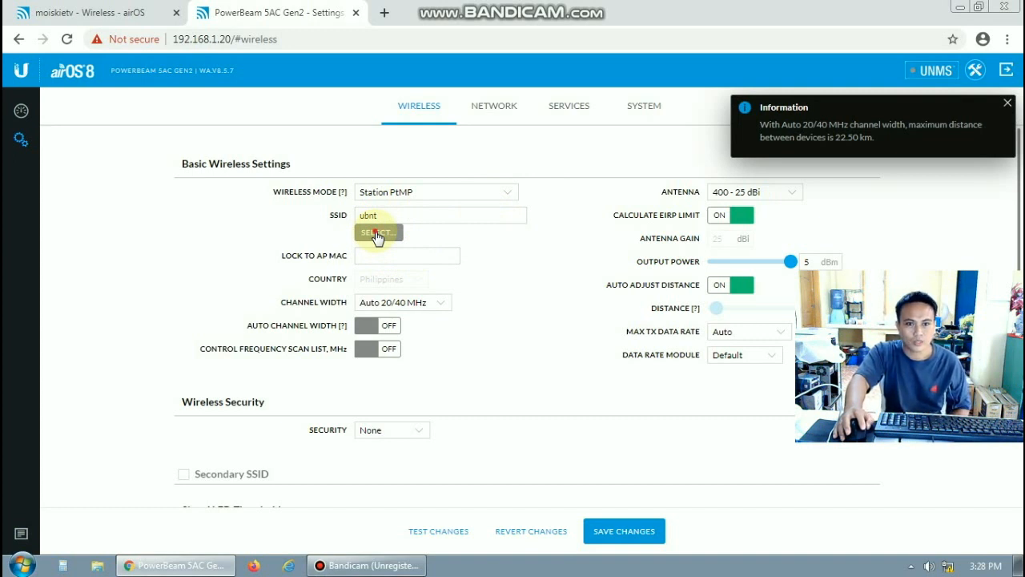
{"action": "left_click", "coordinate": [377, 233]}
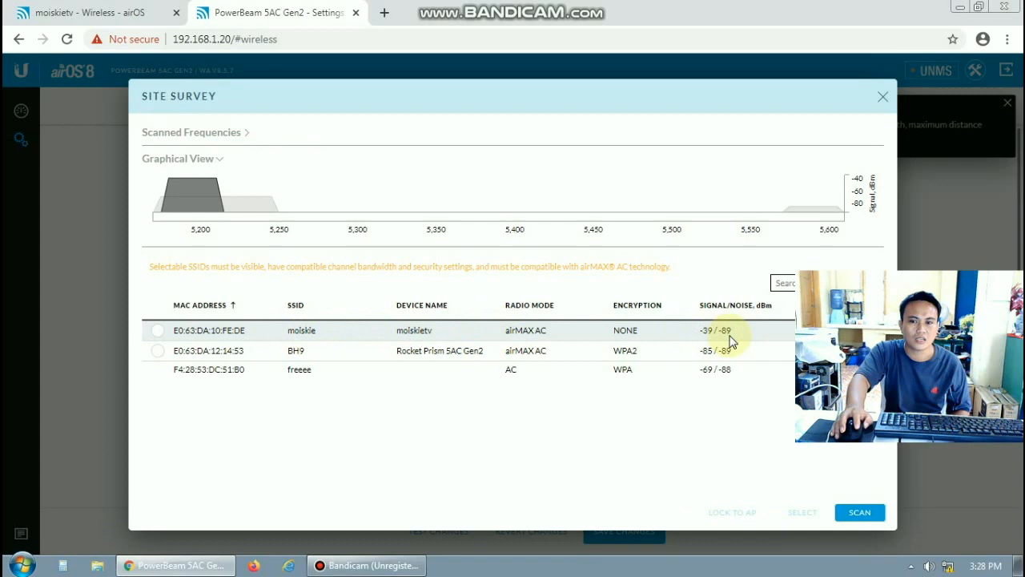
{"action": "left_click", "coordinate": [157, 333]}
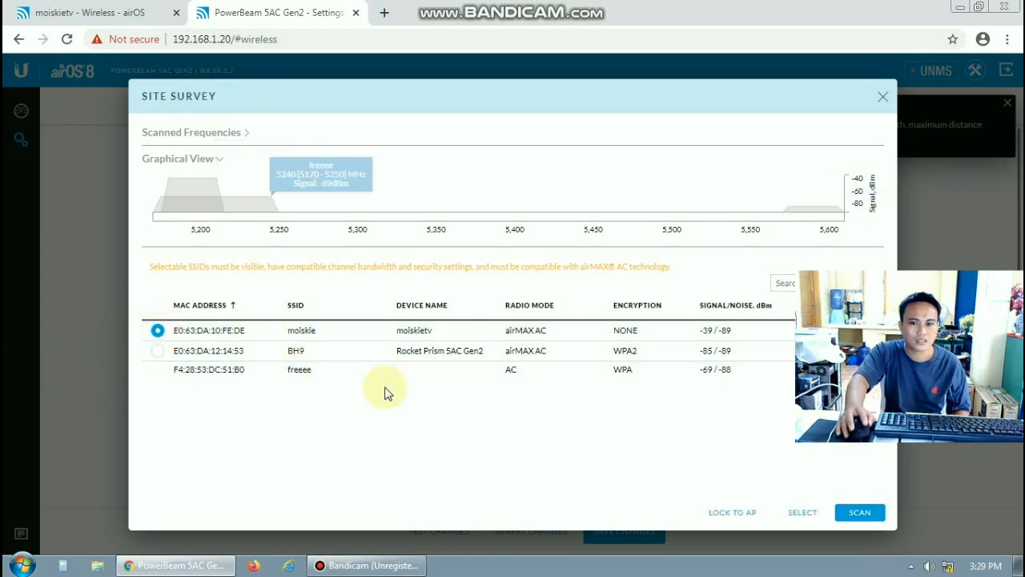
{"action": "left_click", "coordinate": [723, 515]}
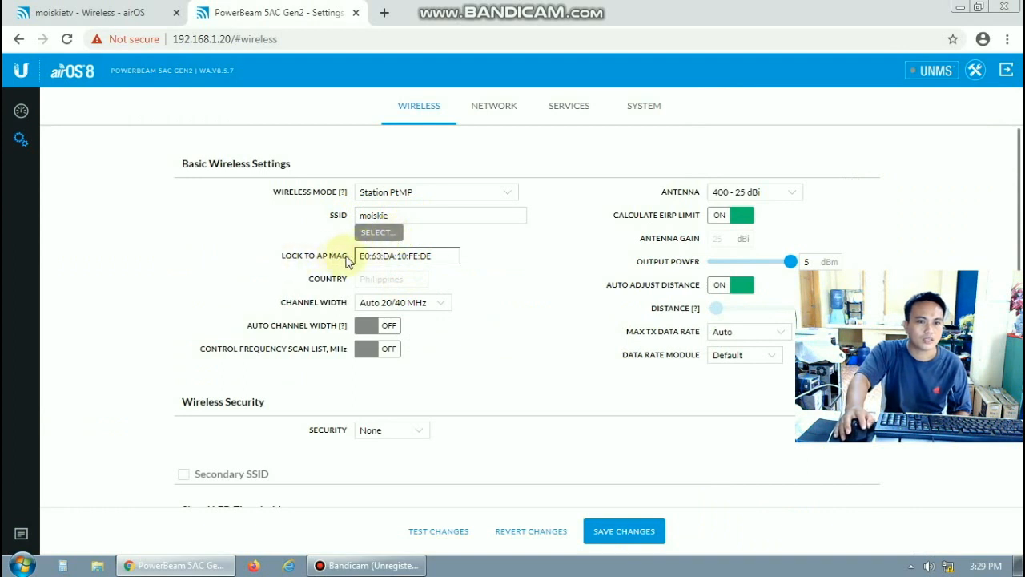
{"action": "left_click_drag", "start_coordinate": [364, 256], "coordinate": [436, 256]}
{"action": "left_click", "coordinate": [443, 257]}
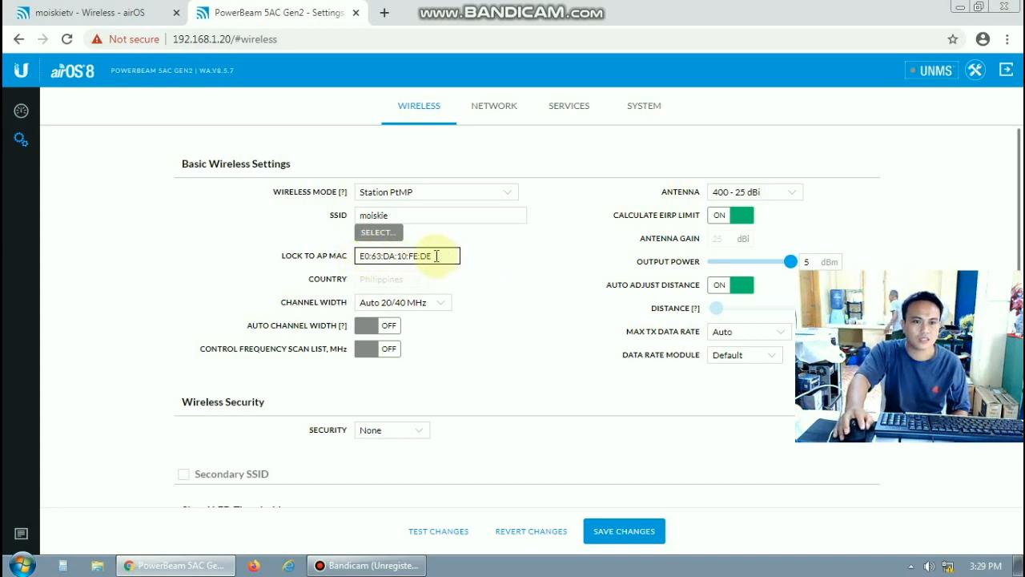
{"action": "left_click", "coordinate": [372, 215]}
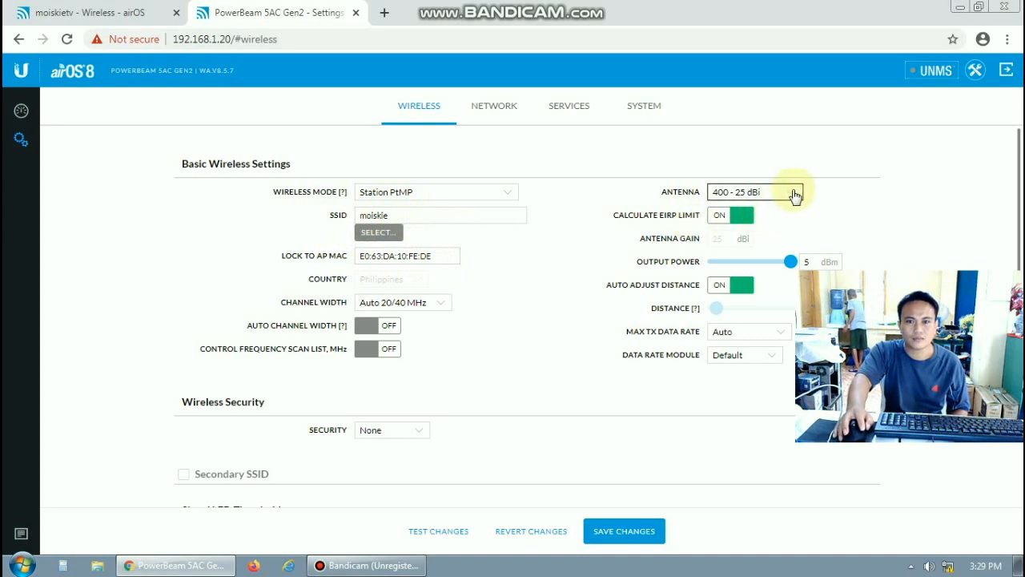
{"action": "left_click", "coordinate": [796, 194]}
{"action": "left_click", "coordinate": [757, 219]}
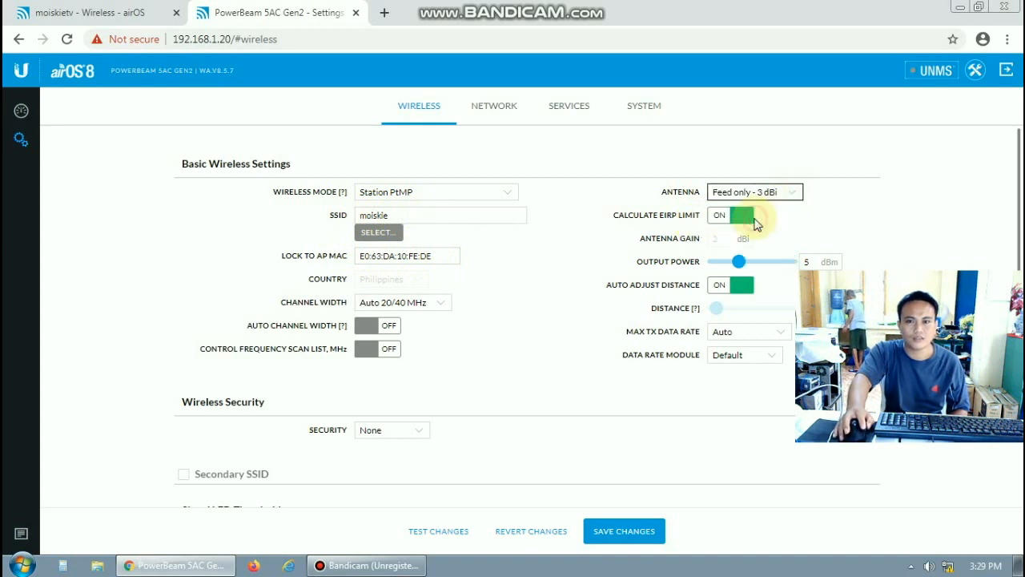
{"action": "left_click_drag", "start_coordinate": [737, 269], "coordinate": [839, 265]}
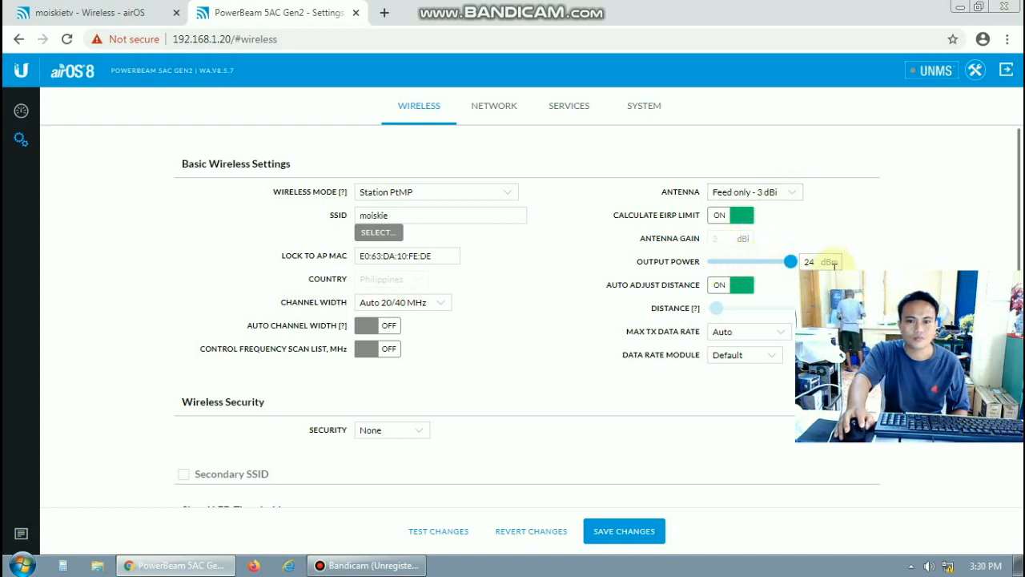
{"action": "left_click", "coordinate": [766, 359]}
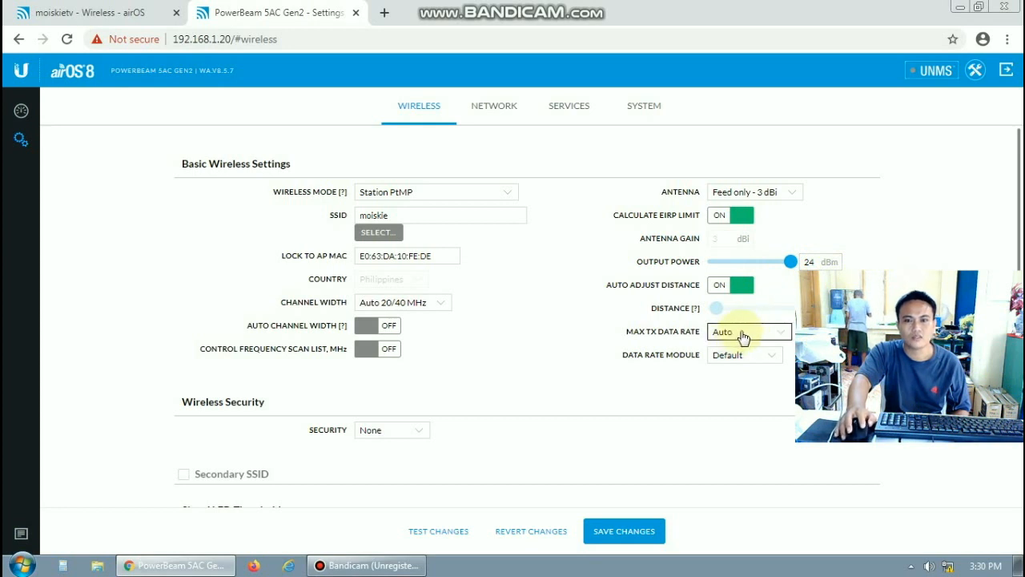
{"action": "scroll", "coordinate": [516, 478], "scroll_direction": "down", "scroll_amount": 2}
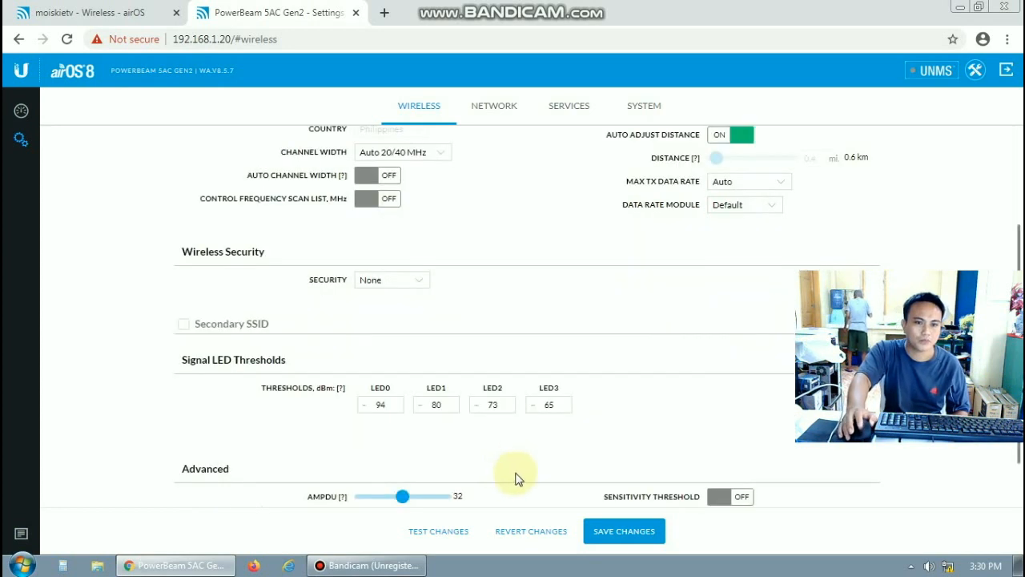
{"action": "scroll", "coordinate": [518, 477], "scroll_direction": "down", "scroll_amount": 1}
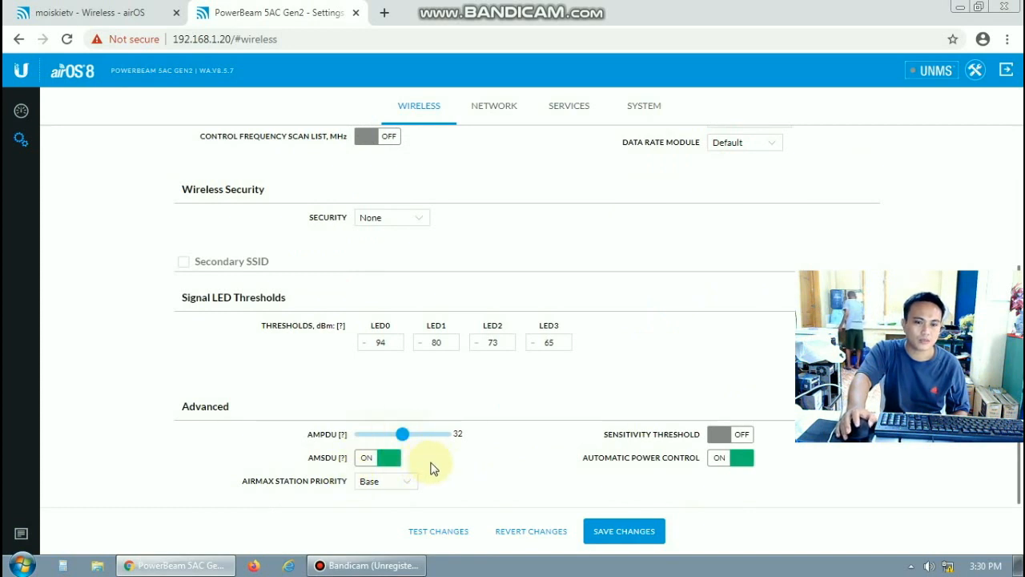
{"action": "scroll", "coordinate": [230, 409], "scroll_direction": "up", "scroll_amount": 3}
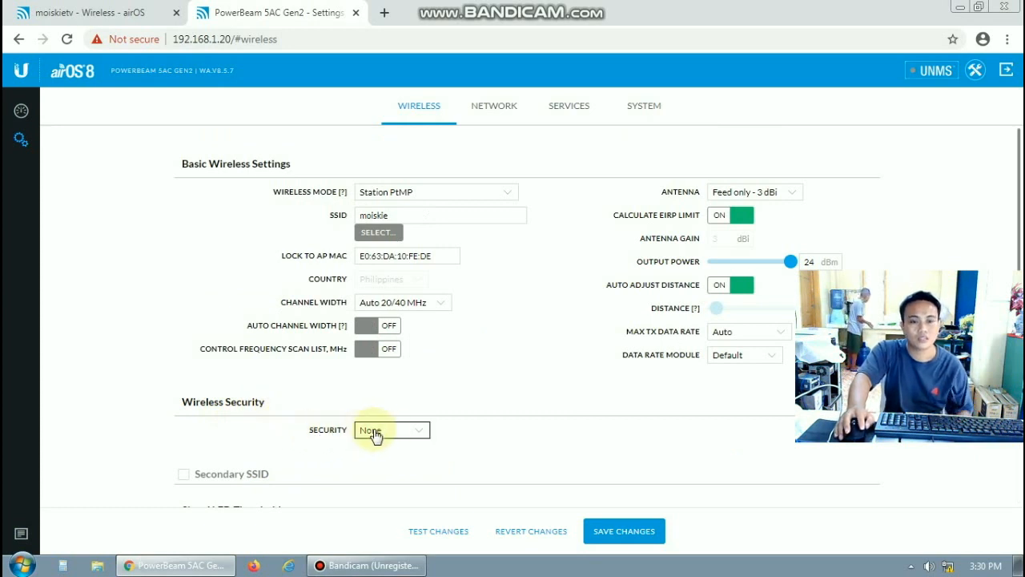
Set security to WPA2-AES with a WPA preshared key and save the changes
{"action": "left_click", "coordinate": [421, 428]}
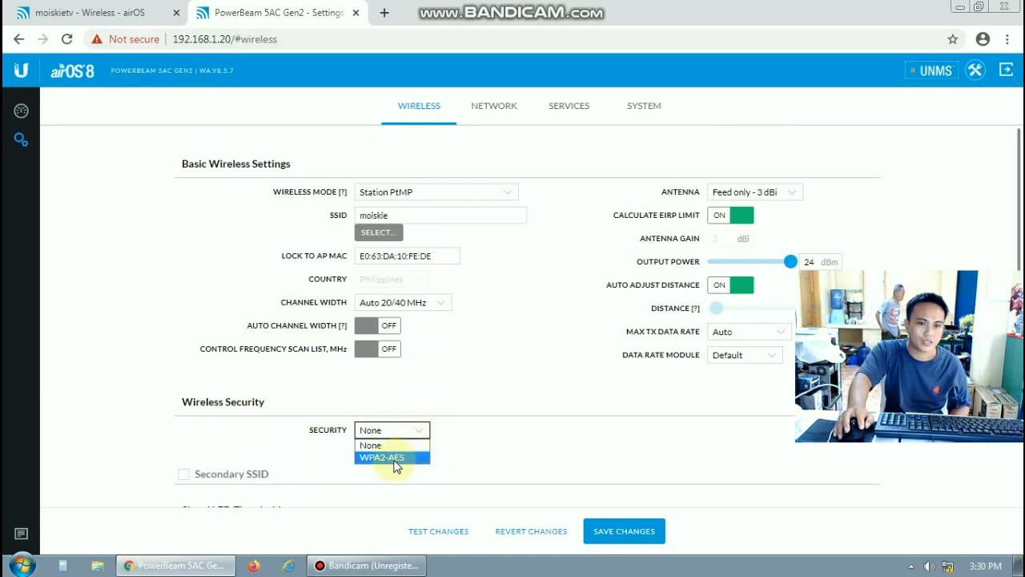
{"action": "left_click", "coordinate": [394, 458]}
{"action": "left_click", "coordinate": [378, 477]}
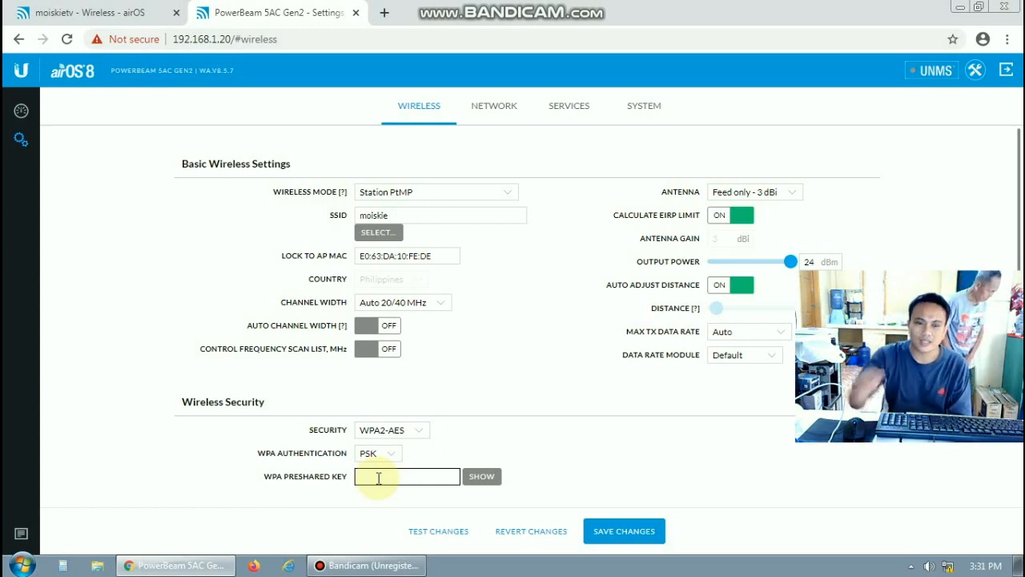
{"action": "left_click", "coordinate": [366, 476]}
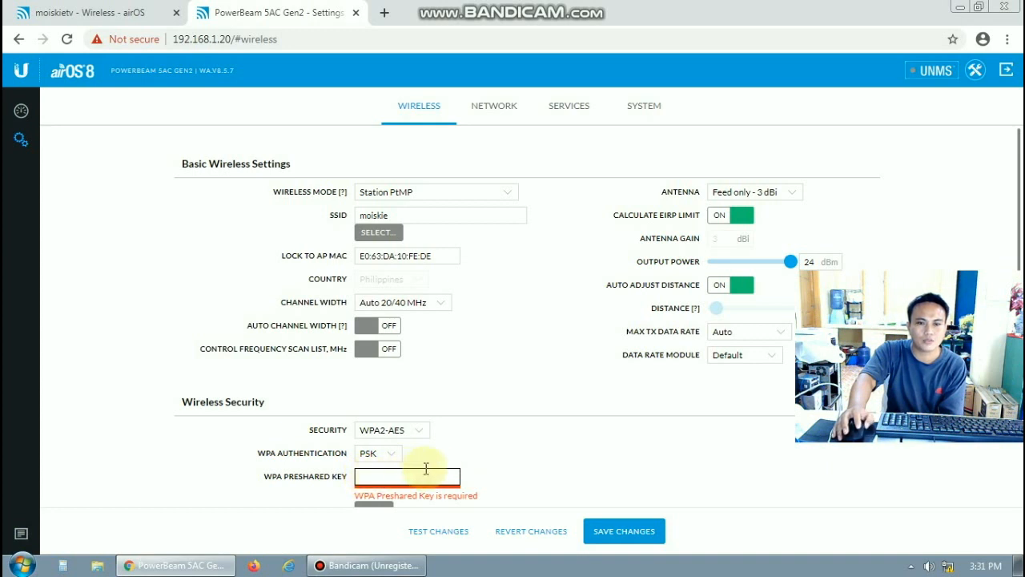
{"action": "type", "text": "•••••••"}
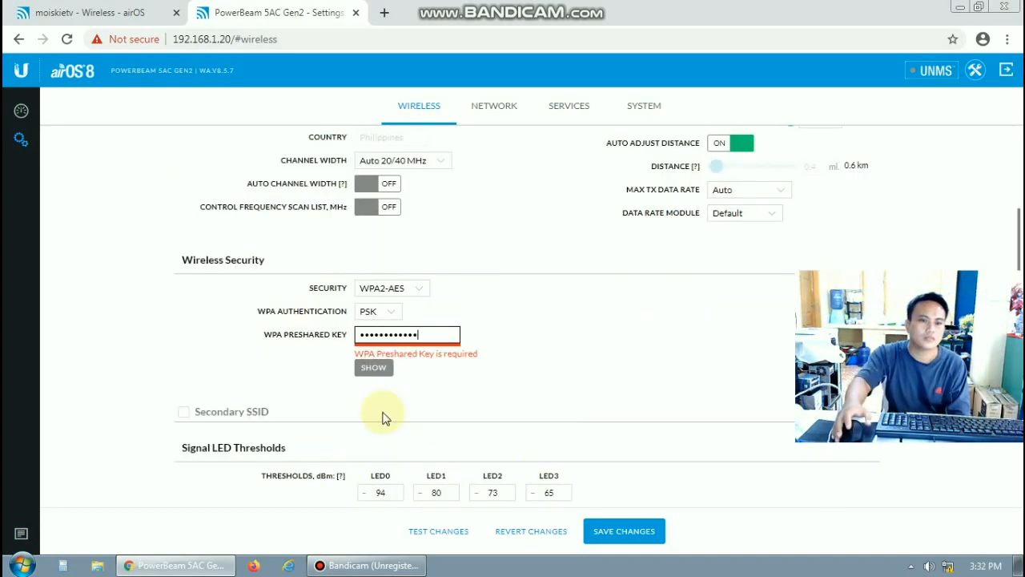
{"action": "scroll", "coordinate": [467, 416], "scroll_direction": "up", "scroll_amount": 2}
{"action": "scroll", "coordinate": [469, 417], "scroll_direction": "down", "scroll_amount": 1}
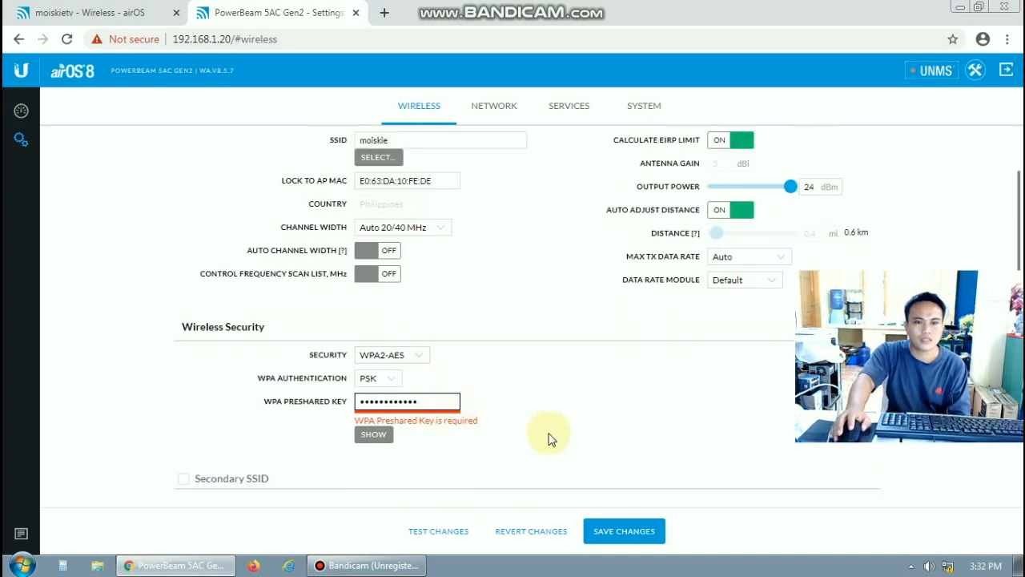
{"action": "left_click", "coordinate": [617, 531]}
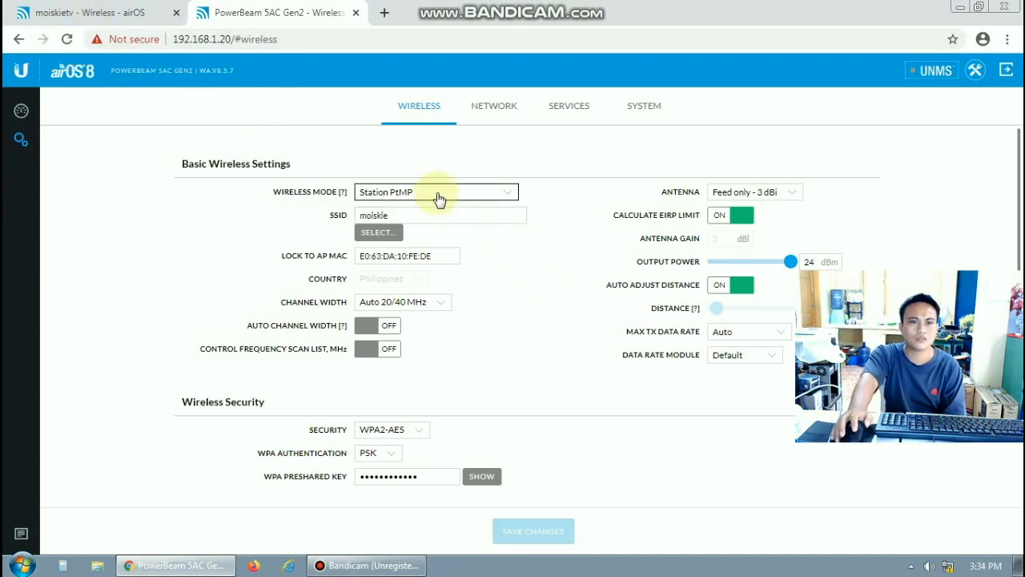
Check the station's and the access point's dashboards in their respective tabs
{"action": "left_click", "coordinate": [21, 114]}
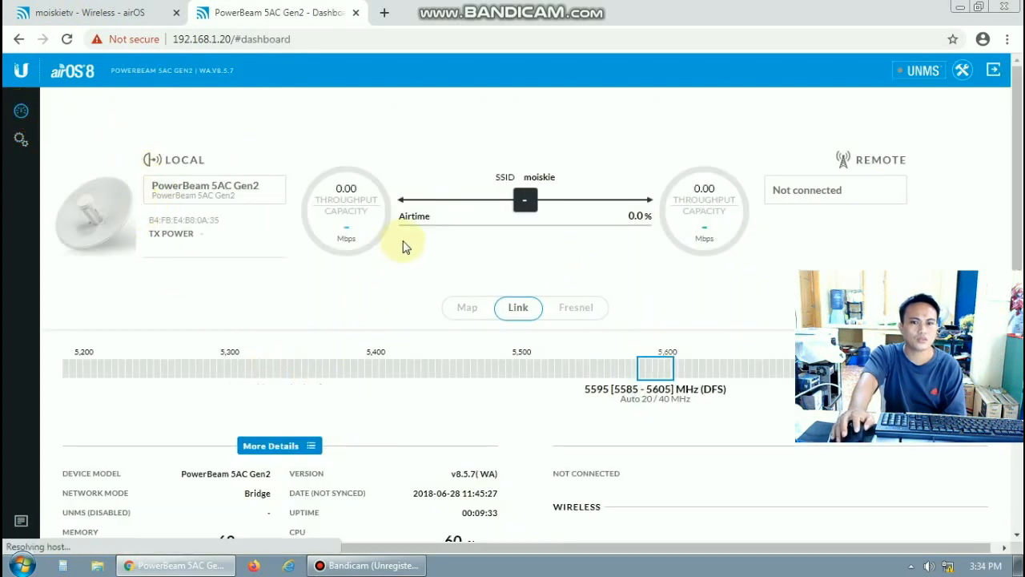
{"action": "left_click", "coordinate": [68, 13]}
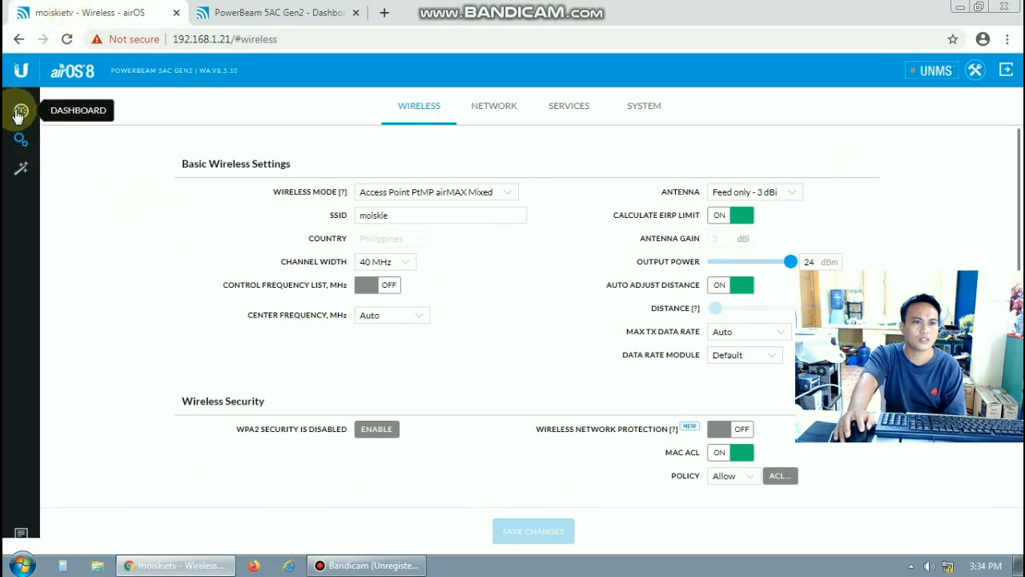
{"action": "left_click", "coordinate": [19, 114]}
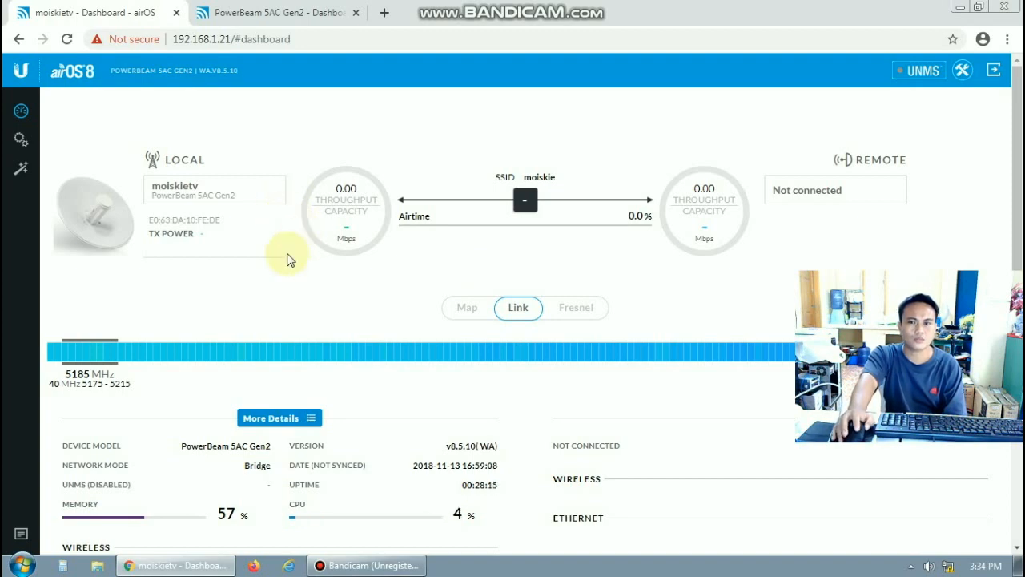
{"action": "left_click", "coordinate": [282, 16]}
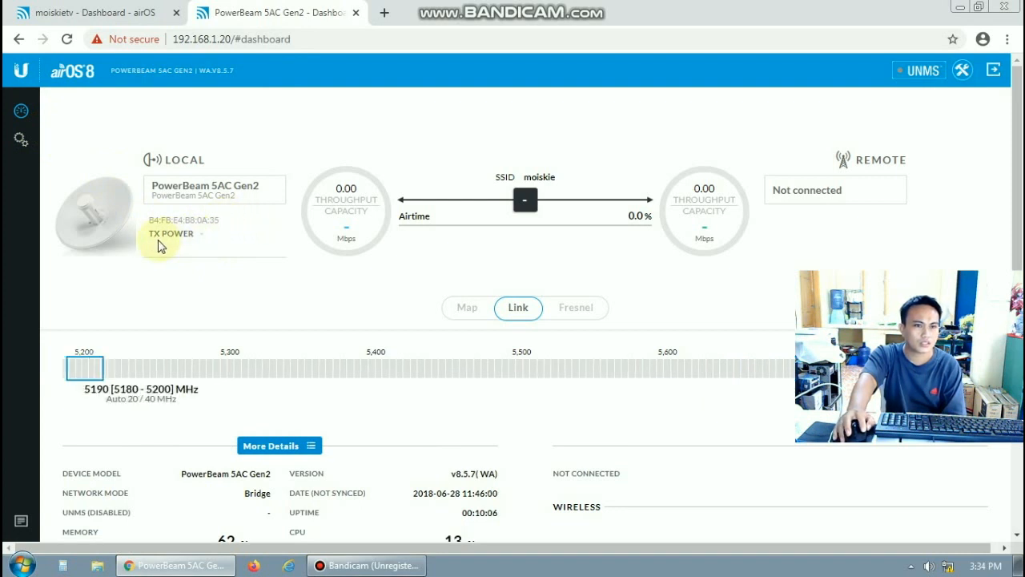
{"action": "left_click", "coordinate": [226, 223]}
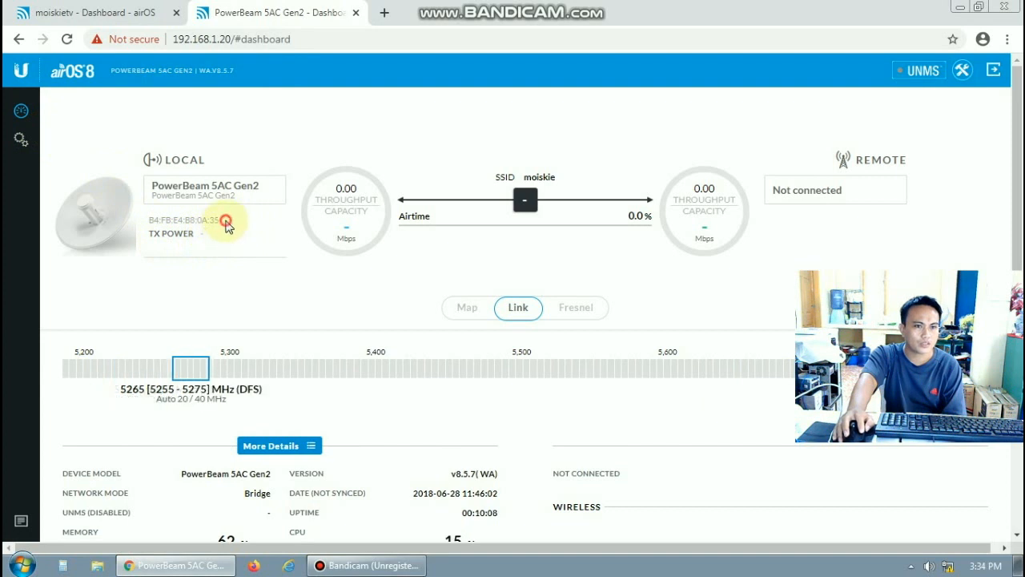
{"action": "left_click_drag", "start_coordinate": [213, 220], "coordinate": [145, 218]}
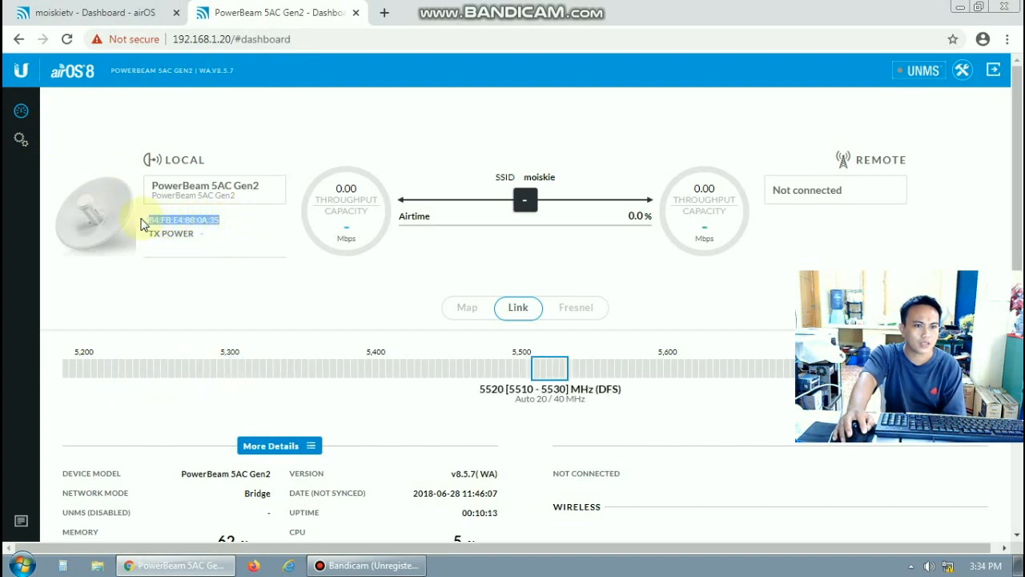
{"action": "right_click", "coordinate": [183, 227]}
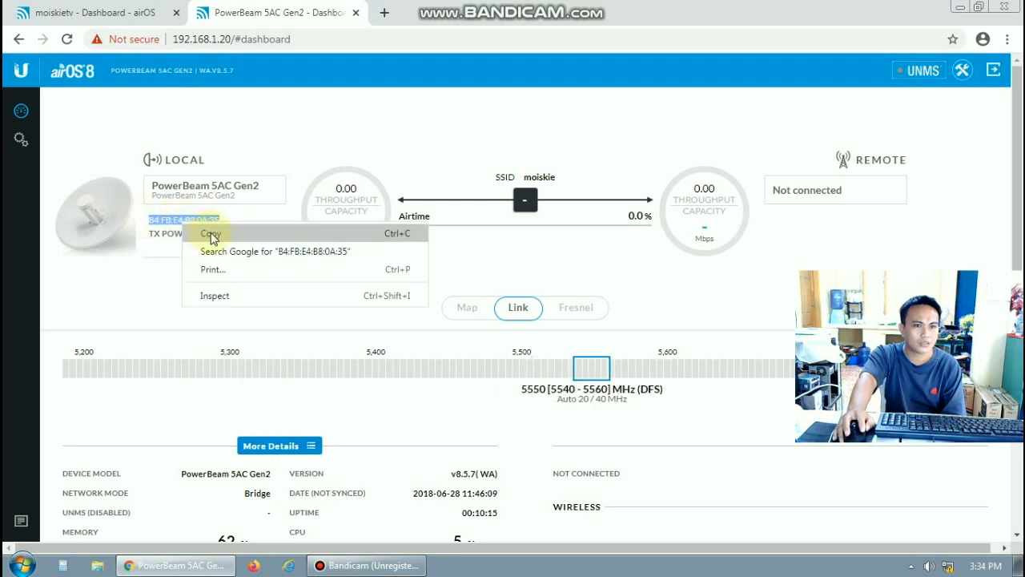
{"action": "left_click", "coordinate": [211, 237]}
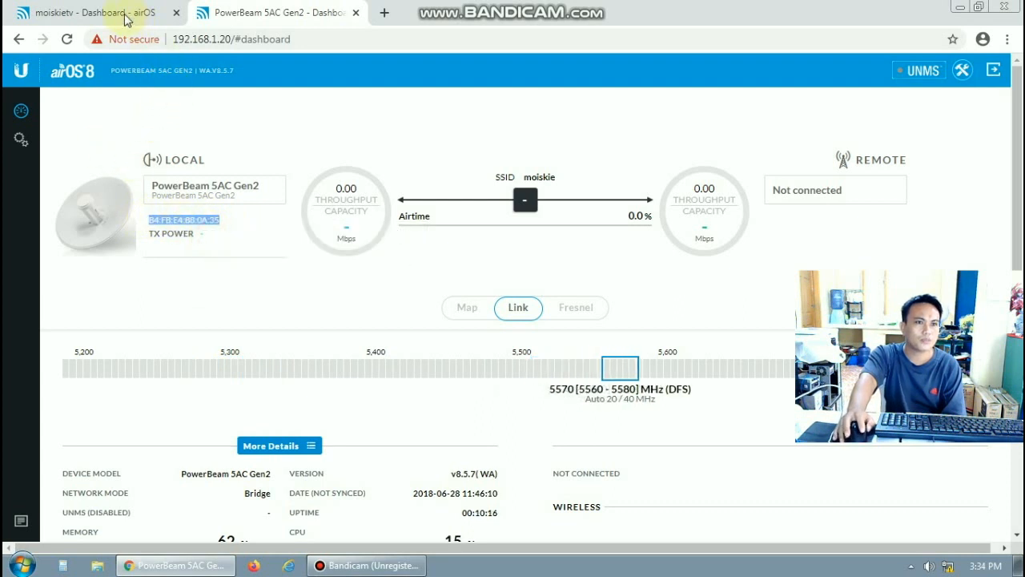
{"action": "left_click", "coordinate": [118, 14]}
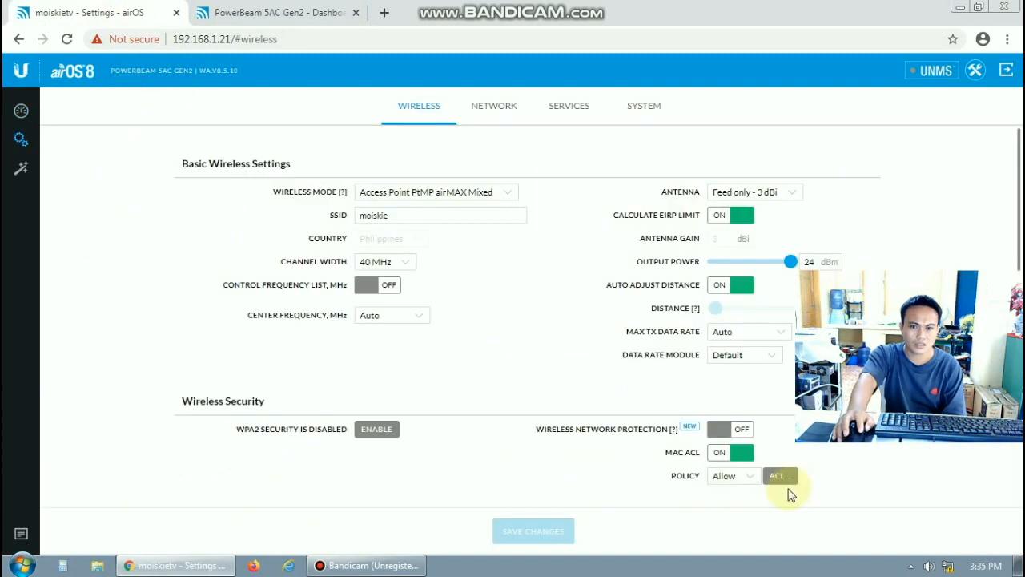
Add a MAC ACL rule for B4:FB:E4:B8:0A:35 with comment 'station 1' and save the list
{"action": "left_click", "coordinate": [778, 477]}
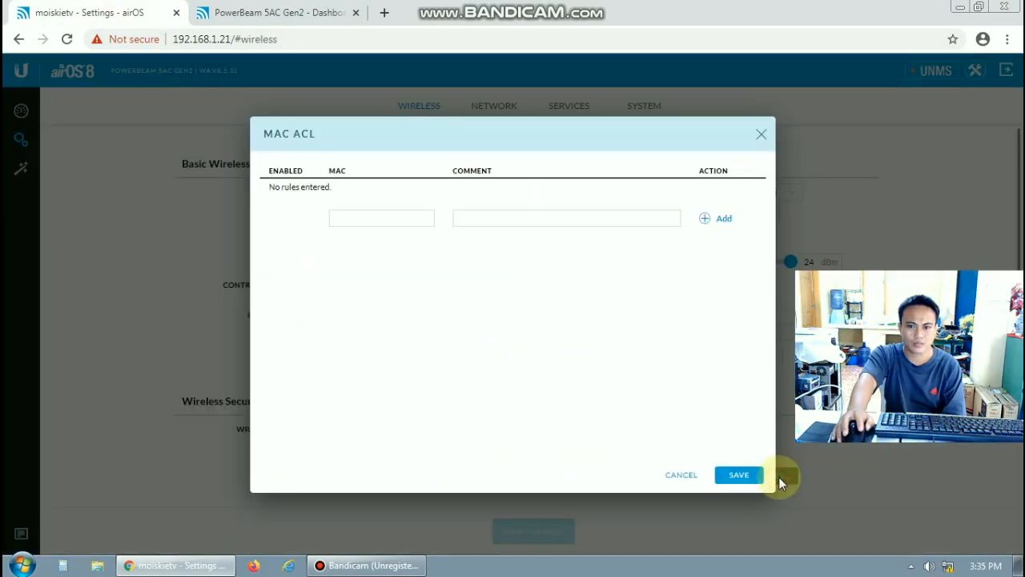
{"action": "right_click", "coordinate": [349, 217]}
{"action": "left_click", "coordinate": [393, 311]}
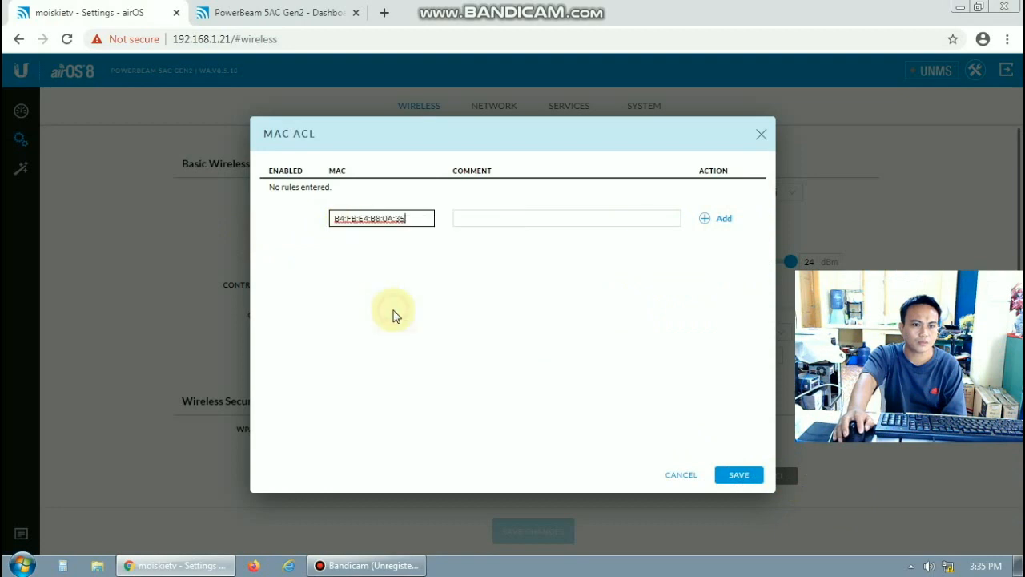
{"action": "left_click", "coordinate": [483, 222]}
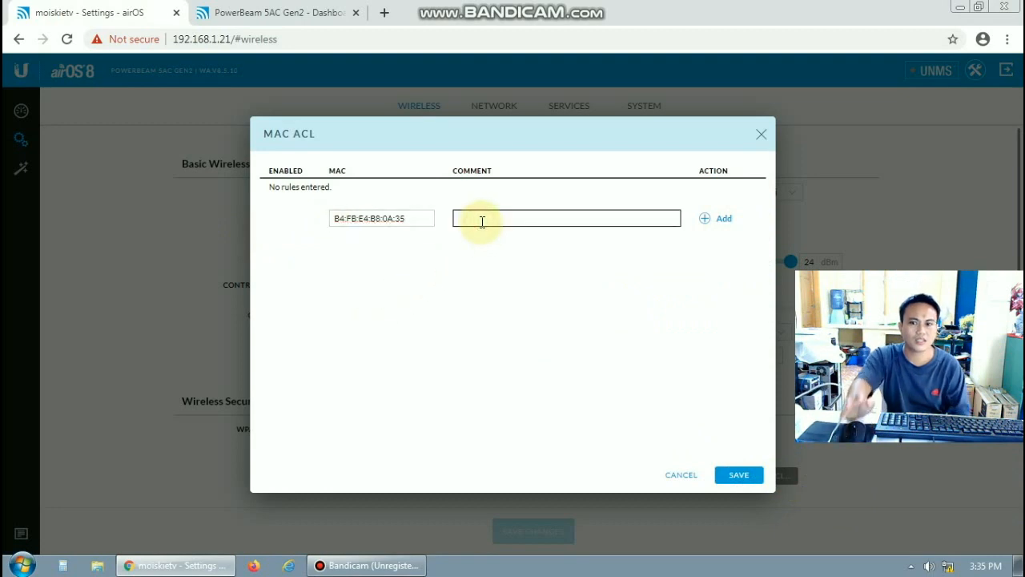
{"action": "type", "text": "station 1"}
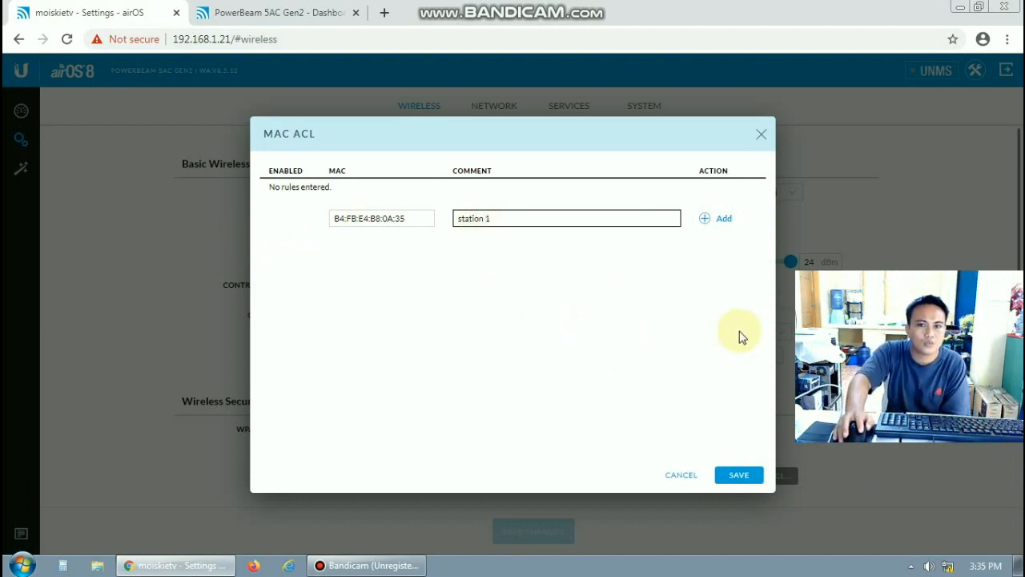
{"action": "left_click", "coordinate": [723, 220]}
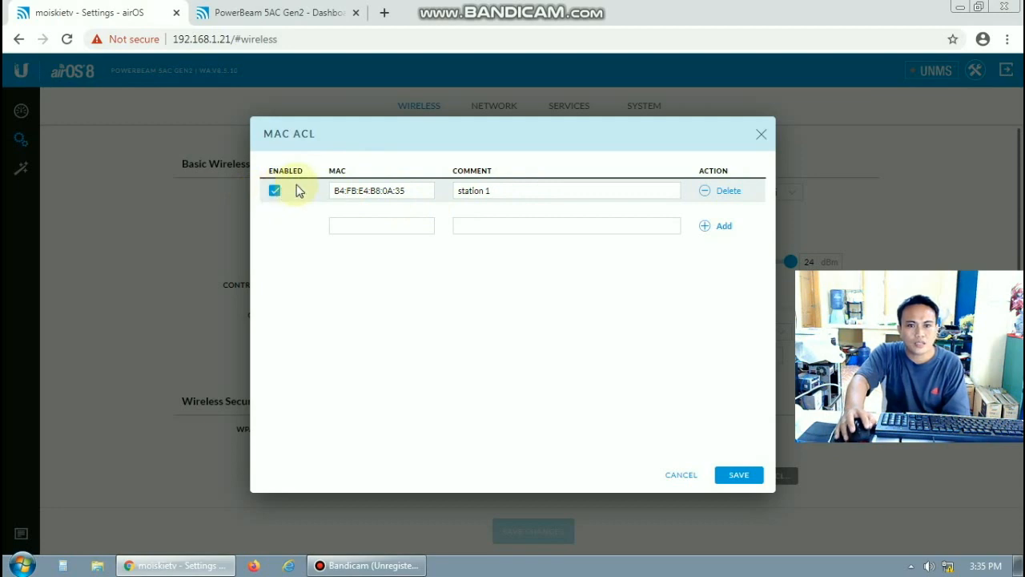
{"action": "left_click", "coordinate": [737, 475]}
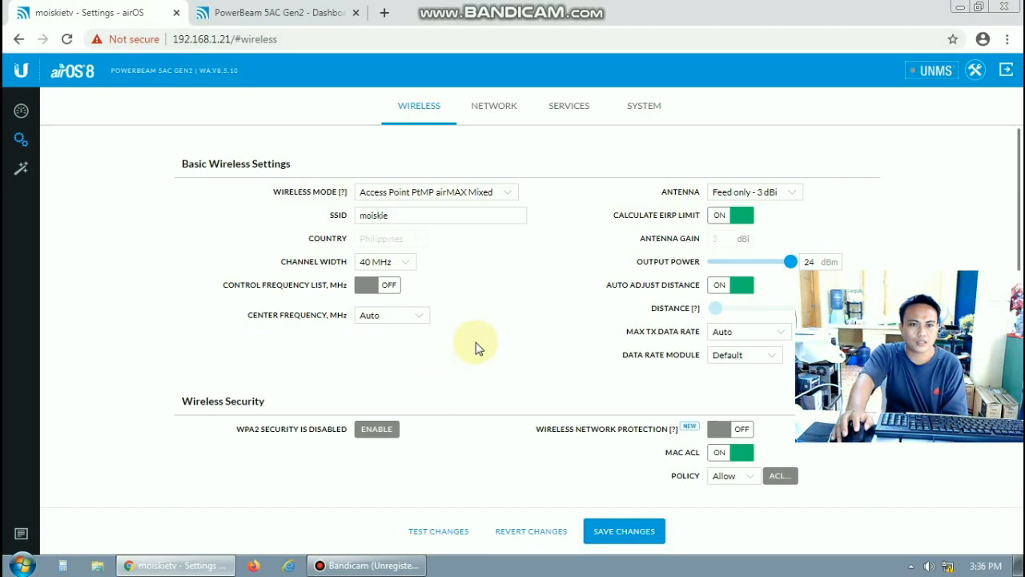
Open the access point's dashboard to confirm the remote PowerBeam 5AC Gen2 is connected on SSID moiskie
{"action": "left_click", "coordinate": [20, 112]}
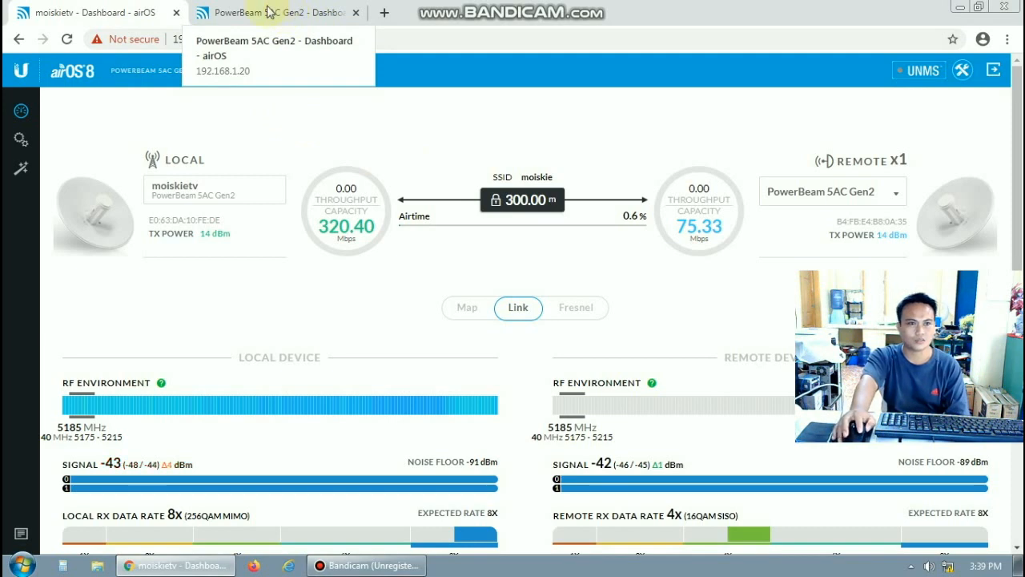
Review the station's dashboard, then open the AP's wireless settings with MAC ACL on and Allow policy
{"action": "left_click", "coordinate": [287, 8]}
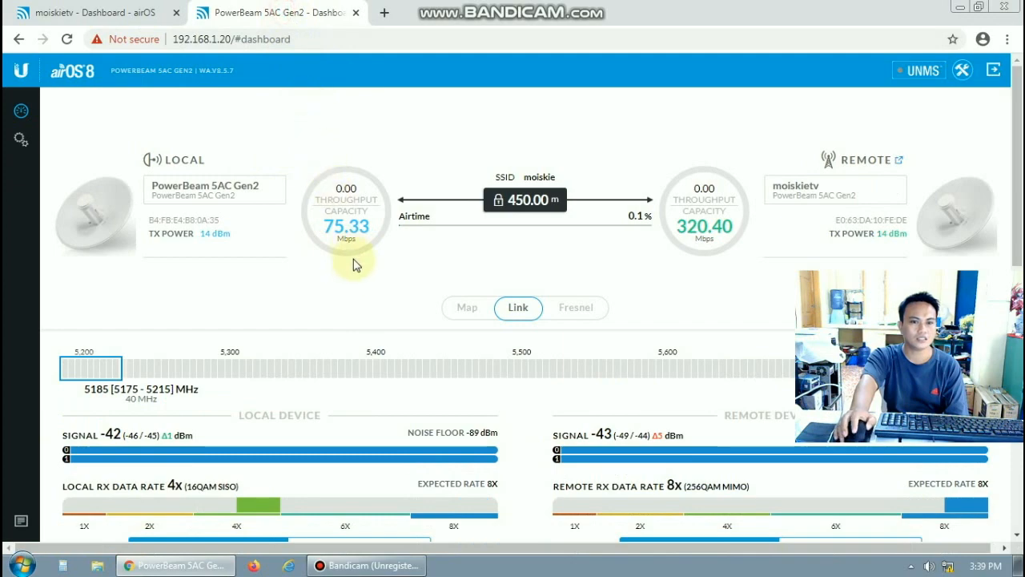
{"action": "scroll", "coordinate": [358, 298], "scroll_direction": "down", "scroll_amount": 2}
{"action": "scroll", "coordinate": [358, 296], "scroll_direction": "down", "scroll_amount": 4}
{"action": "scroll", "coordinate": [366, 293], "scroll_direction": "up", "scroll_amount": 5}
{"action": "scroll", "coordinate": [373, 280], "scroll_direction": "down", "scroll_amount": 1}
{"action": "scroll", "coordinate": [374, 279], "scroll_direction": "down", "scroll_amount": 2}
{"action": "scroll", "coordinate": [373, 279], "scroll_direction": "up", "scroll_amount": 2}
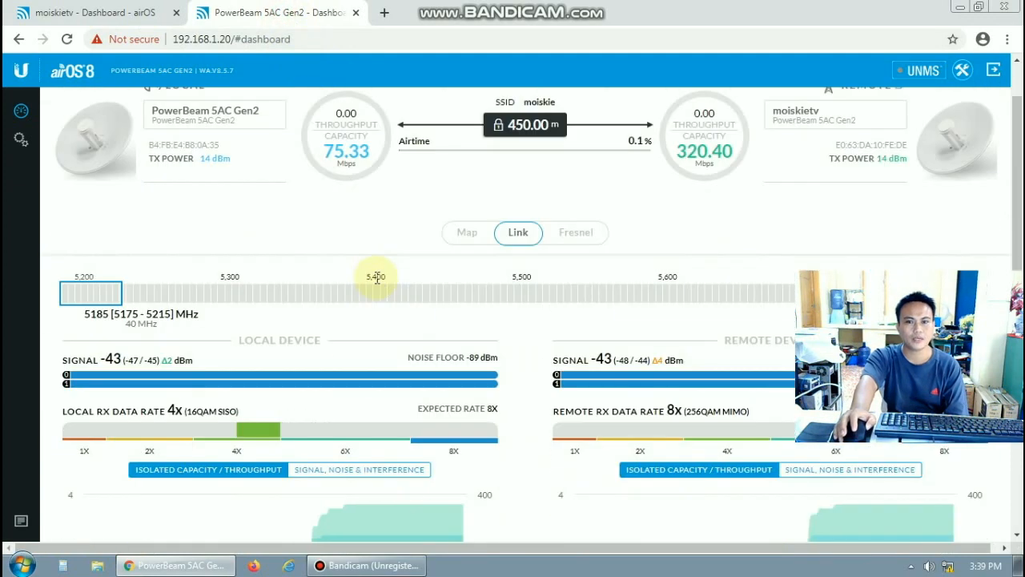
{"action": "scroll", "coordinate": [376, 278], "scroll_direction": "down", "scroll_amount": 2}
{"action": "scroll", "coordinate": [376, 280], "scroll_direction": "up", "scroll_amount": 3}
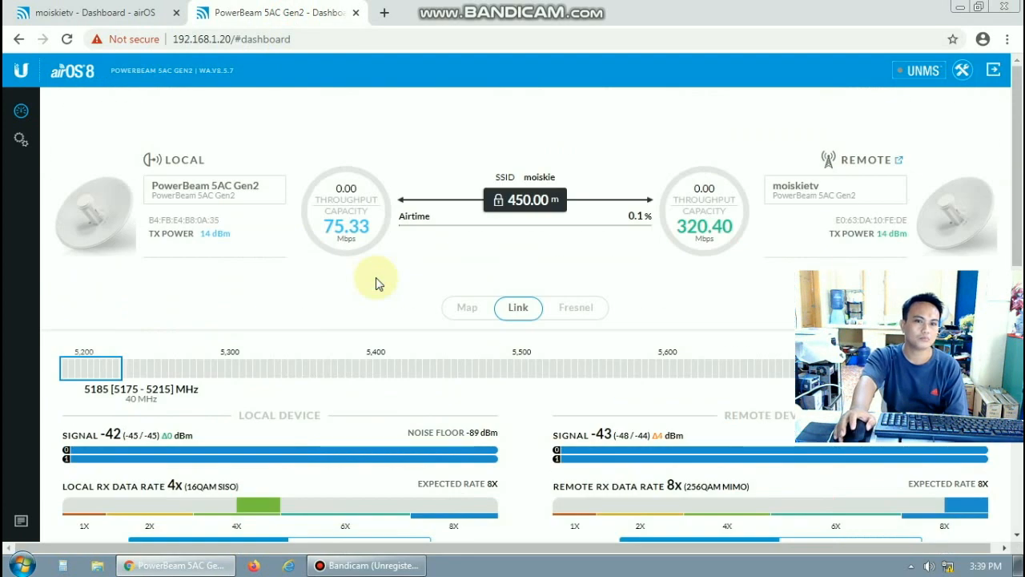
{"action": "scroll", "coordinate": [376, 282], "scroll_direction": "down", "scroll_amount": 1}
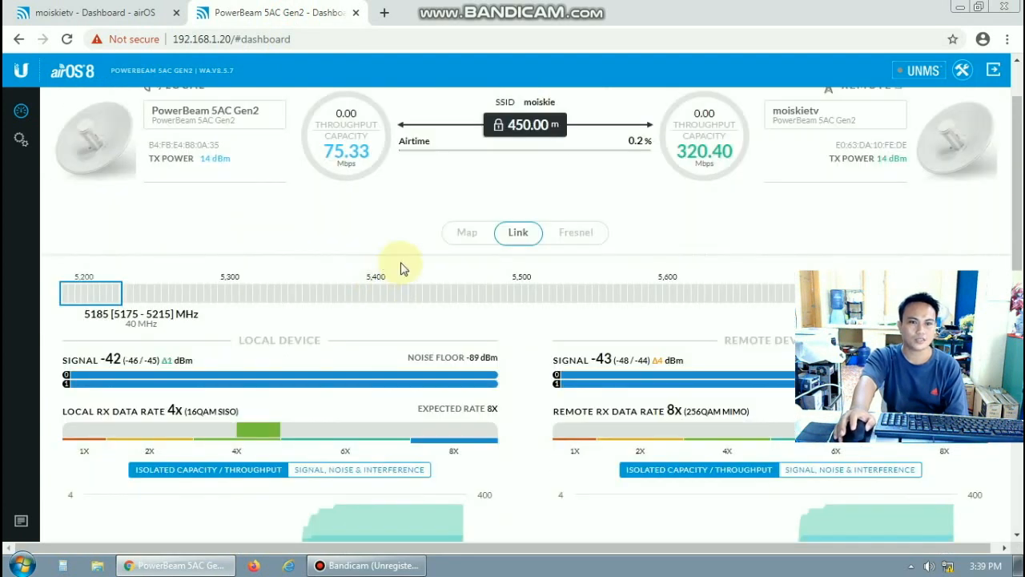
{"action": "scroll", "coordinate": [400, 267], "scroll_direction": "up", "scroll_amount": 1}
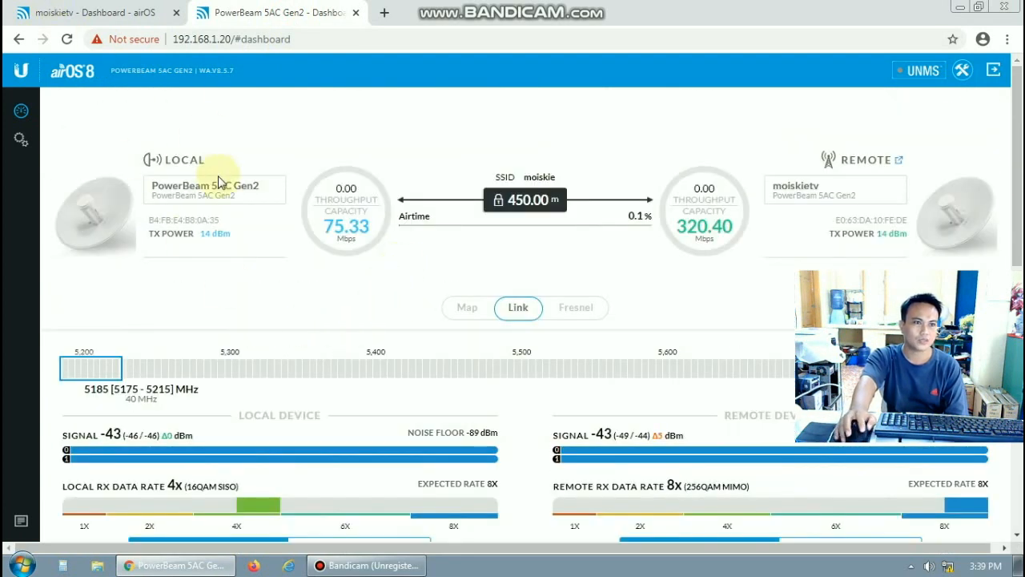
{"action": "left_click", "coordinate": [83, 20]}
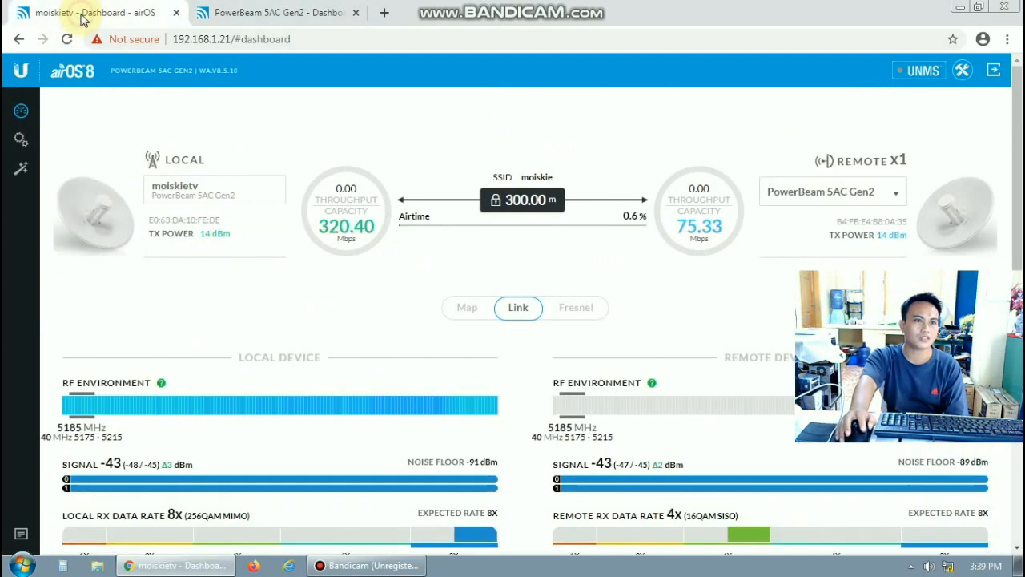
{"action": "left_click", "coordinate": [21, 139]}
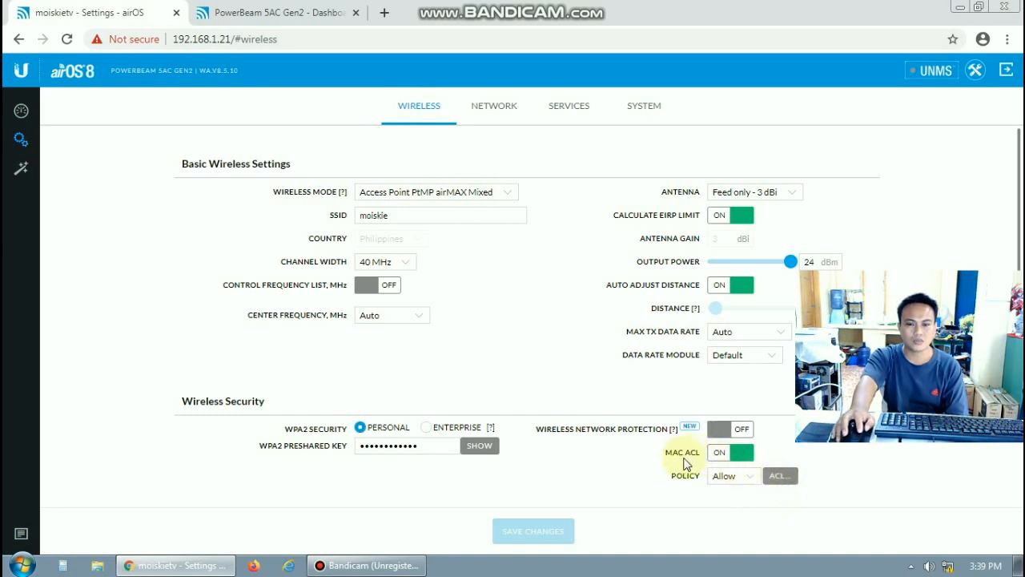
Uncheck Enabled for the station 1 MAC row in the AP's ACL, save it, and apply the change
{"action": "left_click", "coordinate": [780, 477]}
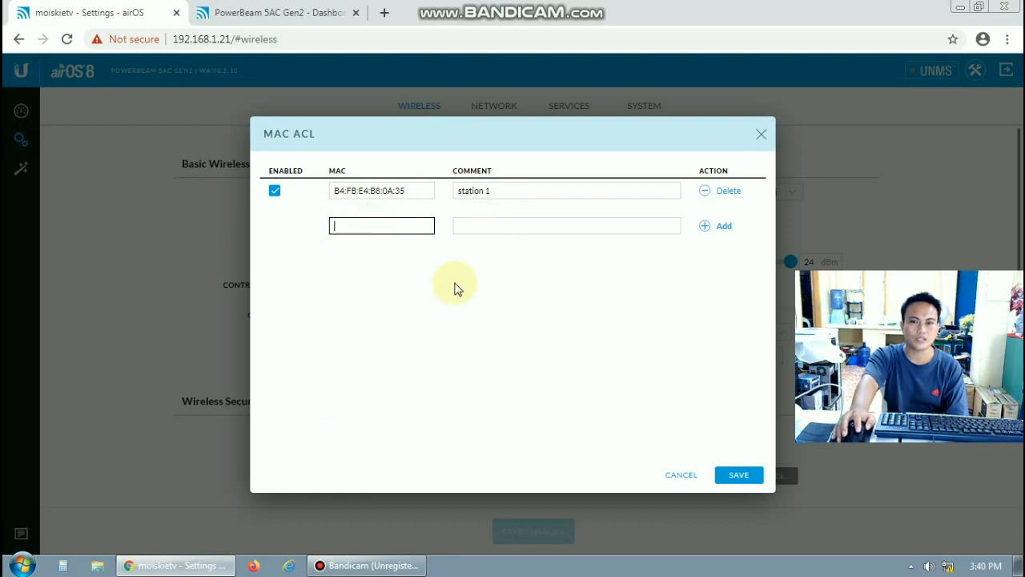
{"action": "left_click", "coordinate": [274, 192]}
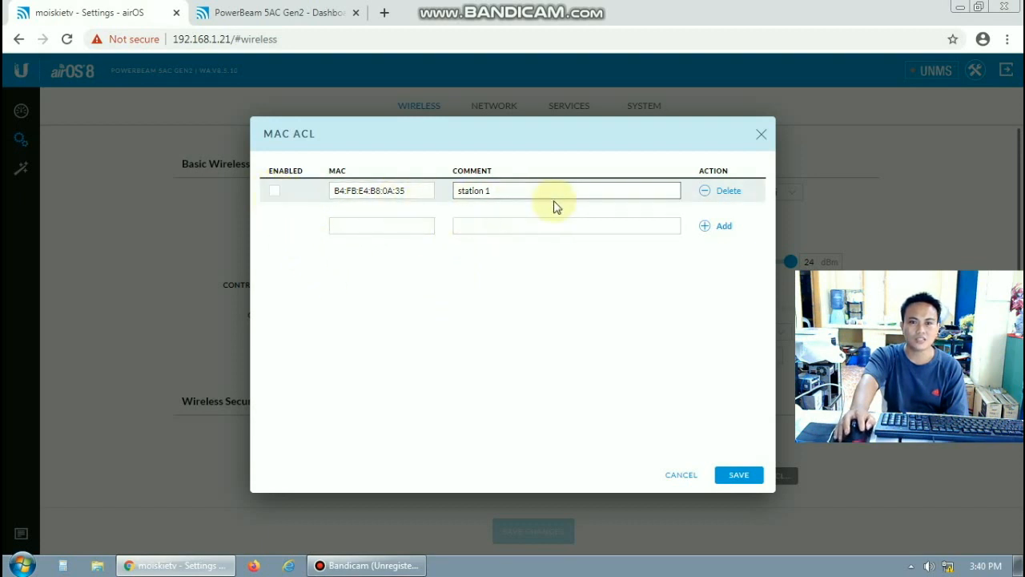
{"action": "left_click", "coordinate": [740, 476]}
{"action": "left_click", "coordinate": [624, 532]}
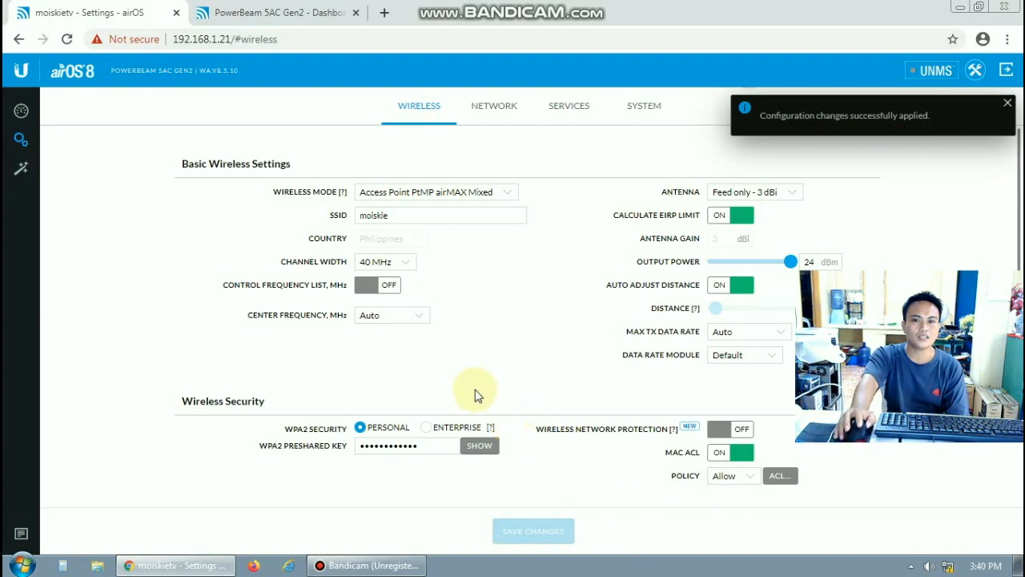
{"action": "left_click", "coordinate": [297, 18]}
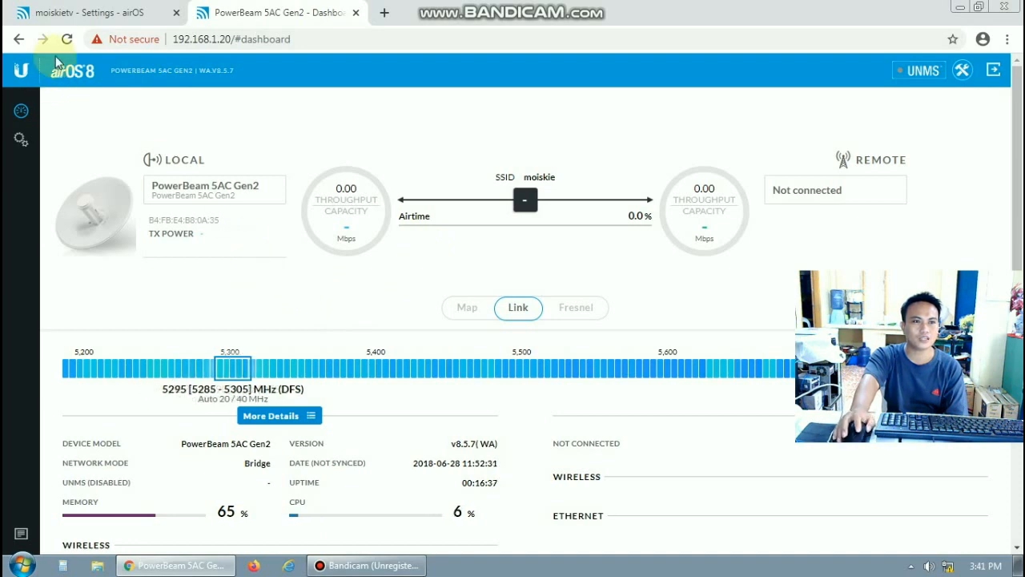
{"action": "left_click", "coordinate": [80, 13]}
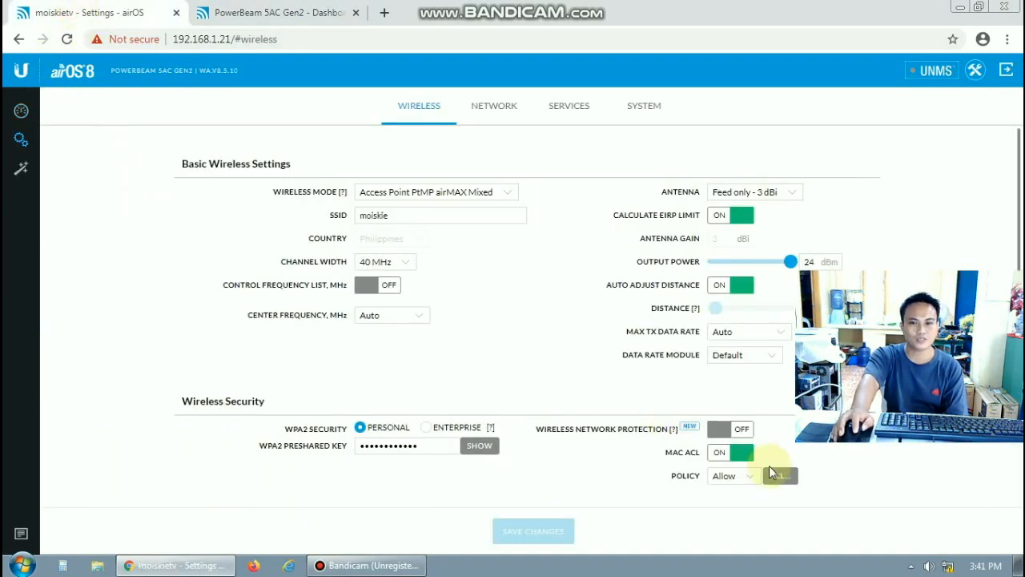
Re-check Enabled for station 1 in the AP's ACL, apply it, and view the station's dashboard
{"action": "left_click", "coordinate": [777, 477]}
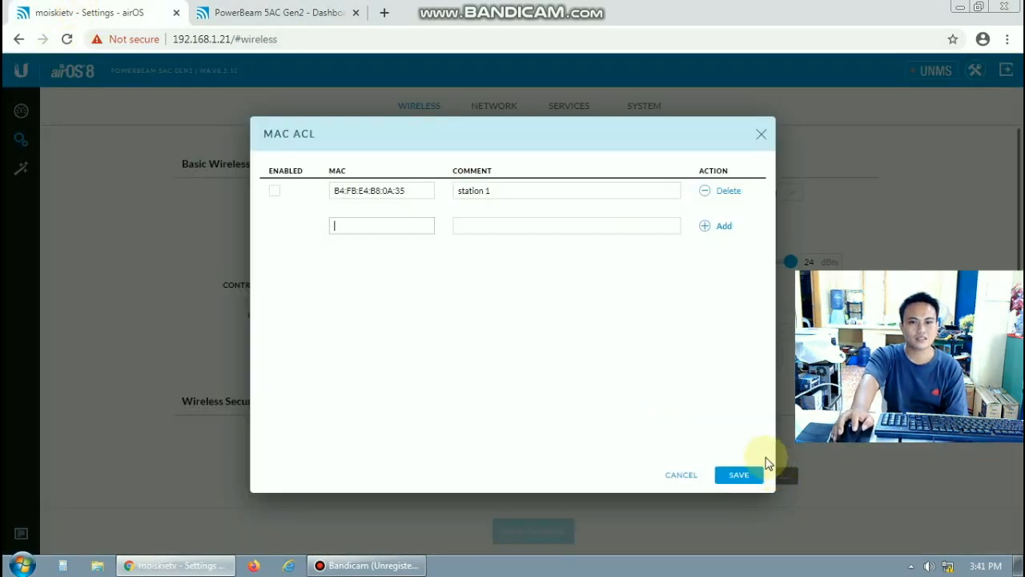
{"action": "left_click", "coordinate": [275, 196]}
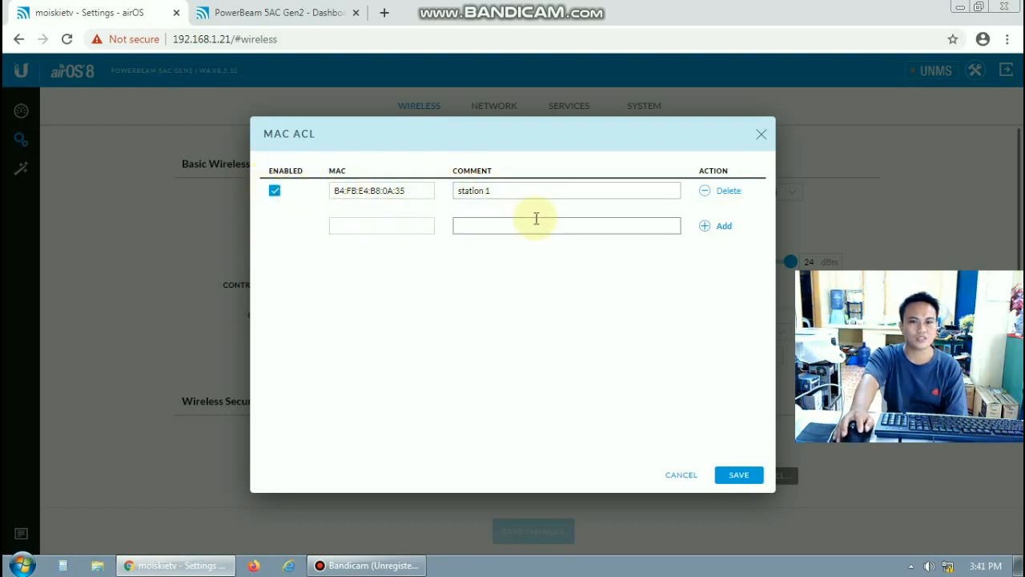
{"action": "left_click", "coordinate": [738, 475]}
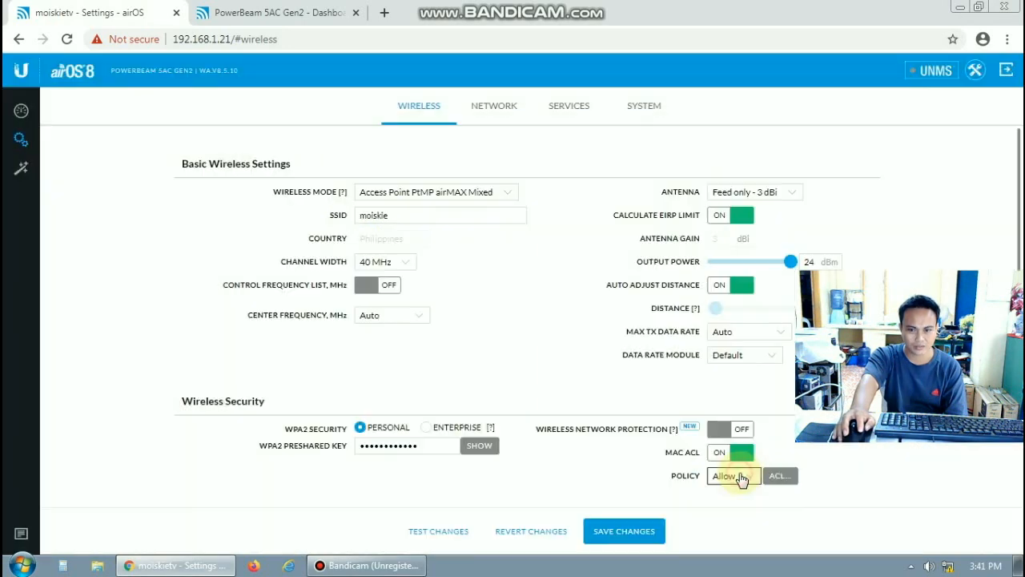
{"action": "left_click", "coordinate": [631, 535]}
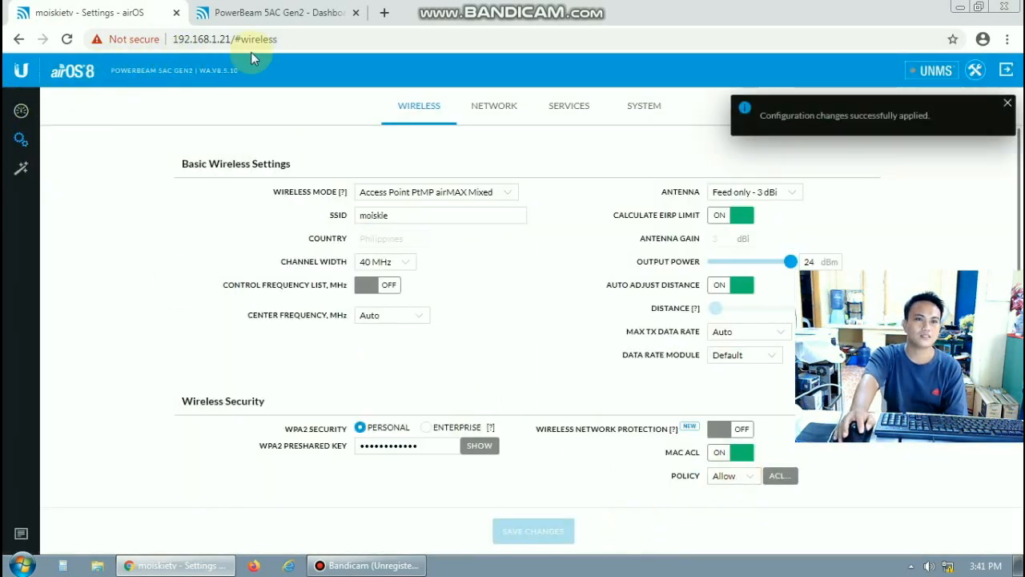
{"action": "left_click", "coordinate": [282, 13]}
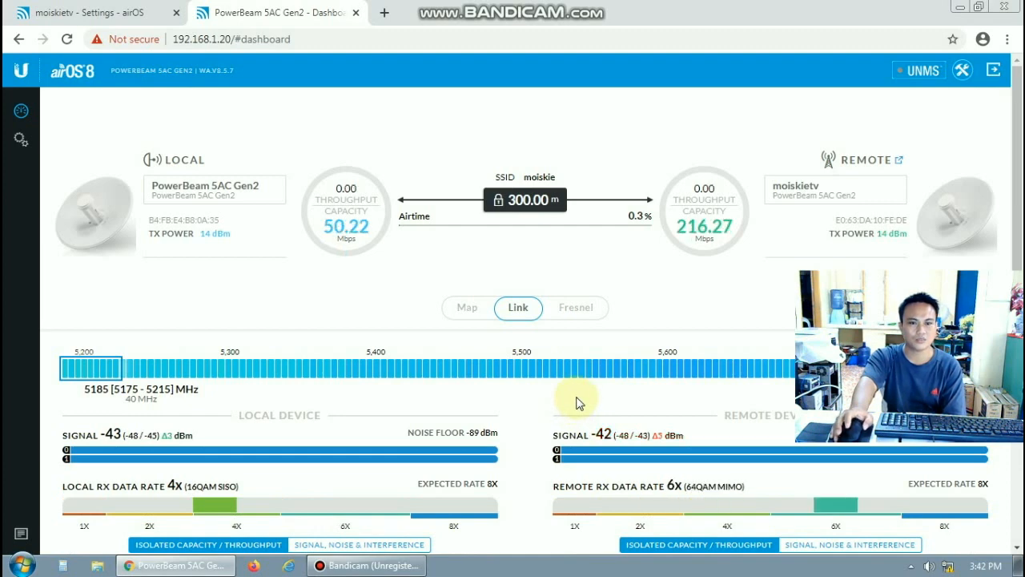
{"action": "scroll", "coordinate": [395, 311], "scroll_direction": "down", "scroll_amount": 3}
{"action": "scroll", "coordinate": [411, 304], "scroll_direction": "down", "scroll_amount": 5}
{"action": "scroll", "coordinate": [423, 320], "scroll_direction": "up", "scroll_amount": 7}
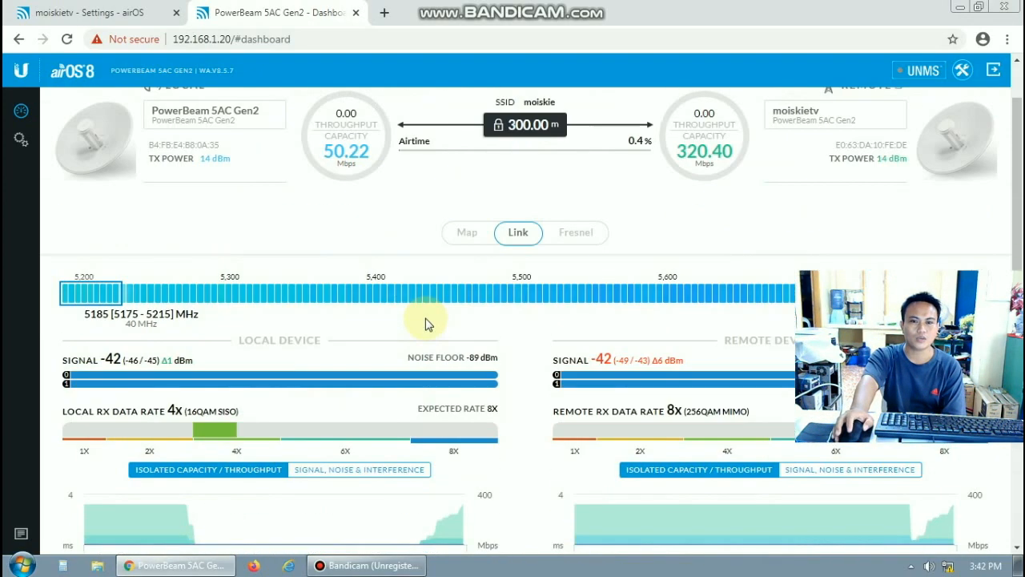
{"action": "scroll", "coordinate": [426, 323], "scroll_direction": "up", "scroll_amount": 1}
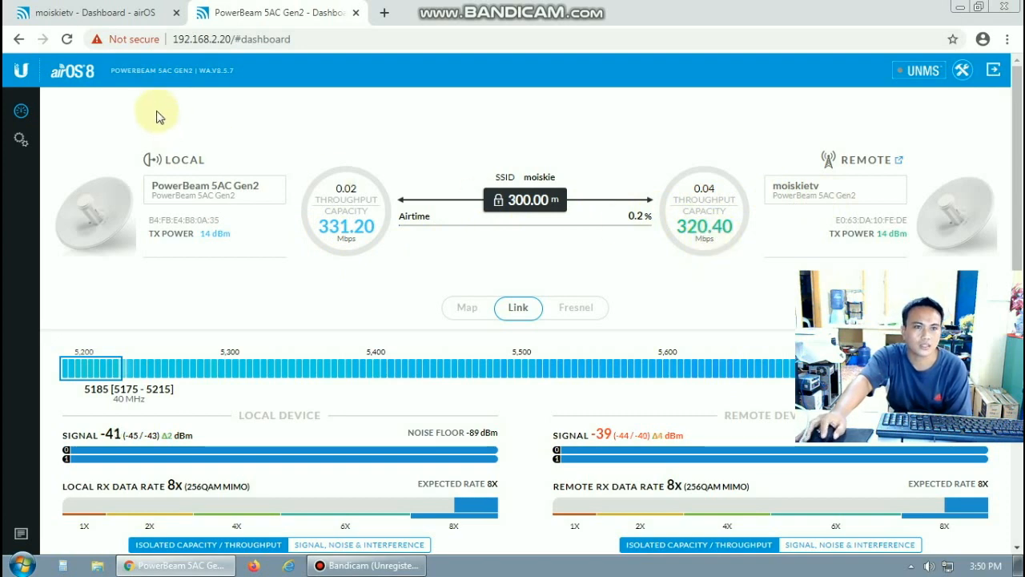
Check the AP's dashboard, then open the station's wireless settings showing Station PtMP, SSID moiskie, WPA2-AES
{"action": "left_click", "coordinate": [94, 14]}
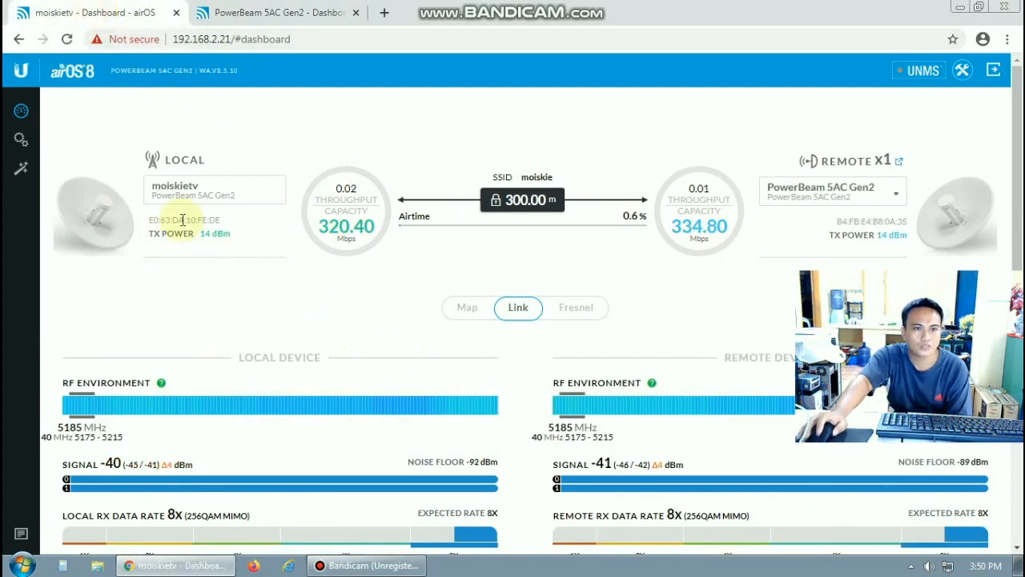
{"action": "left_click", "coordinate": [257, 11]}
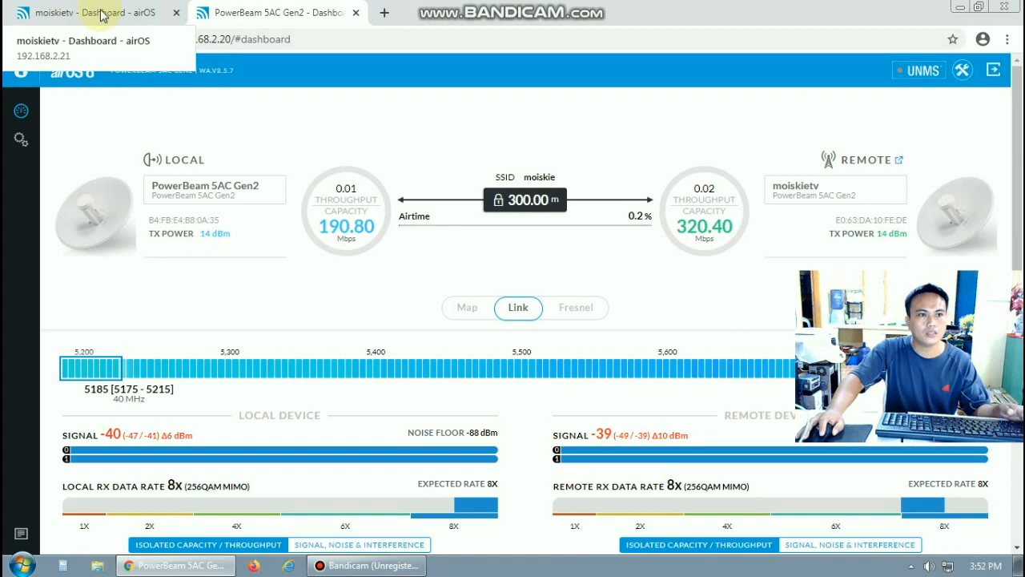
{"action": "left_click", "coordinate": [21, 139]}
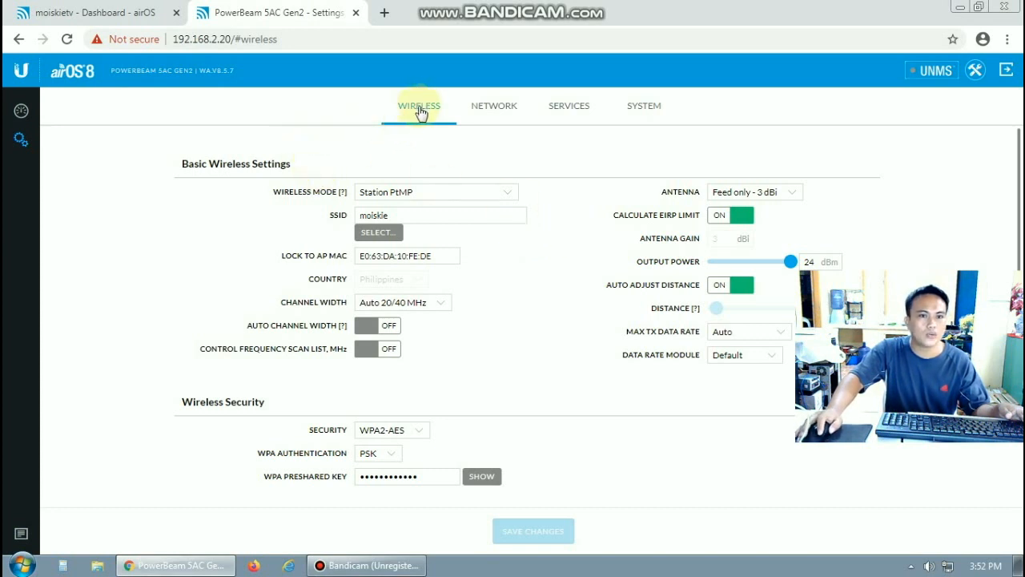
Run a Site Survey from the SSID field, finding moiskie at -38/-89 dBm and freeee
{"action": "left_click", "coordinate": [342, 224]}
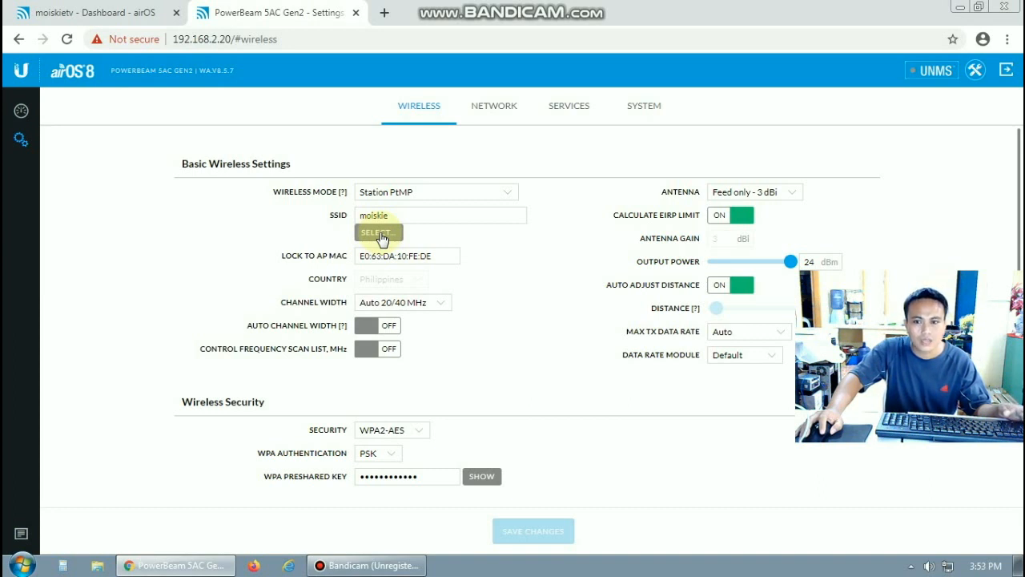
{"action": "left_click", "coordinate": [381, 234]}
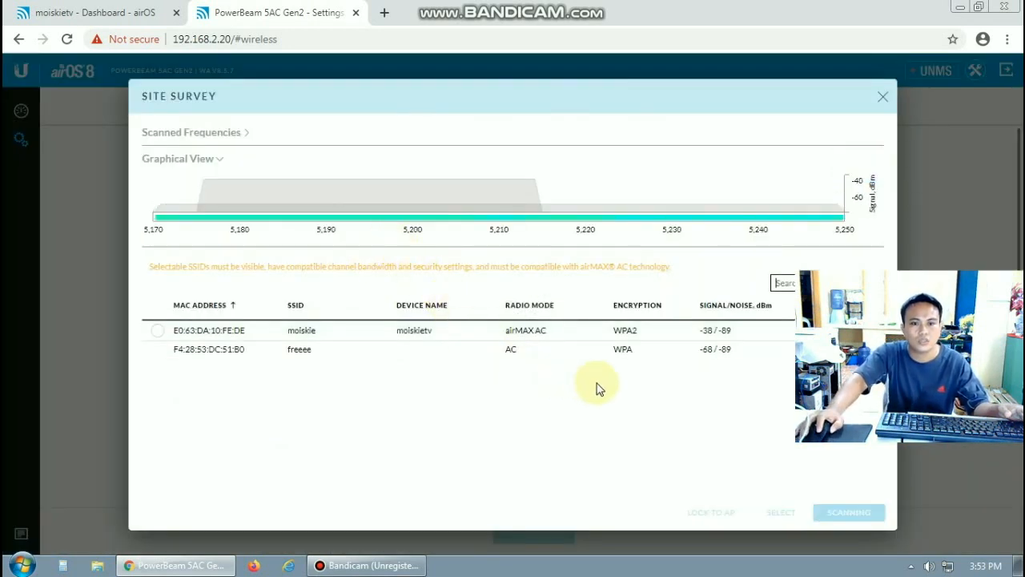
{"action": "mouse_move", "coordinate": [315, 348]}
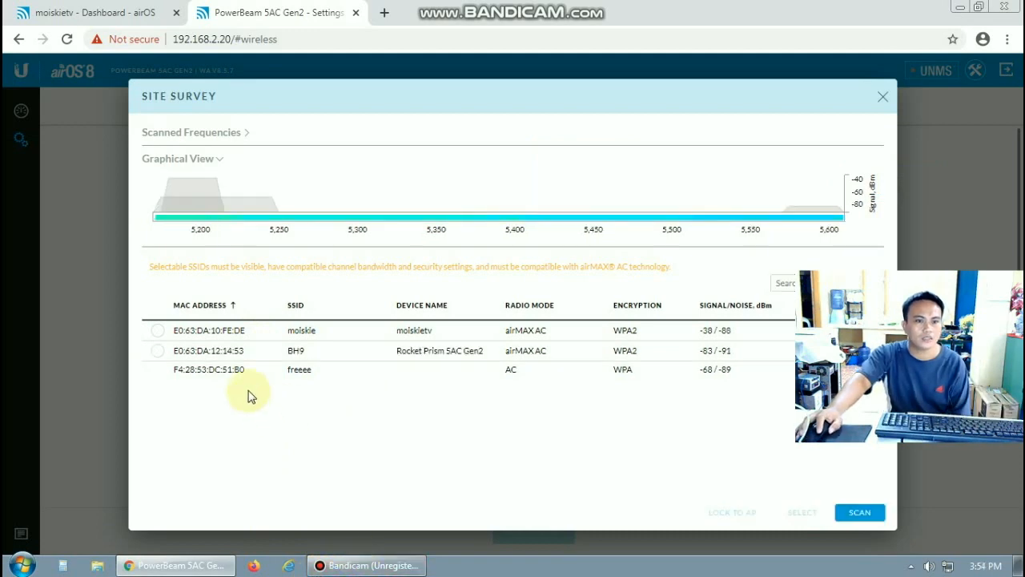
{"action": "mouse_move", "coordinate": [258, 376]}
{"action": "mouse_move", "coordinate": [379, 354]}
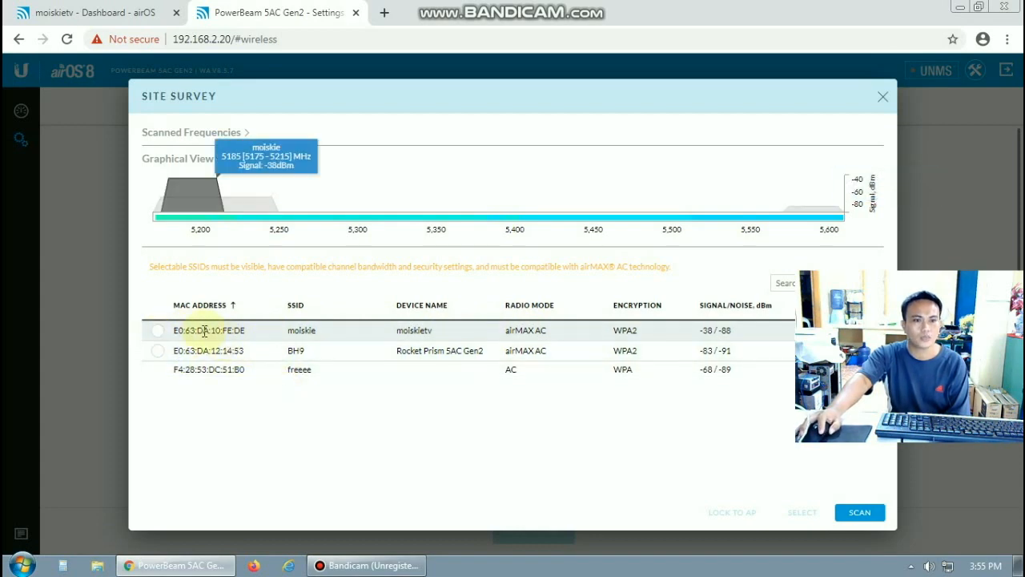
{"action": "left_click", "coordinate": [159, 335]}
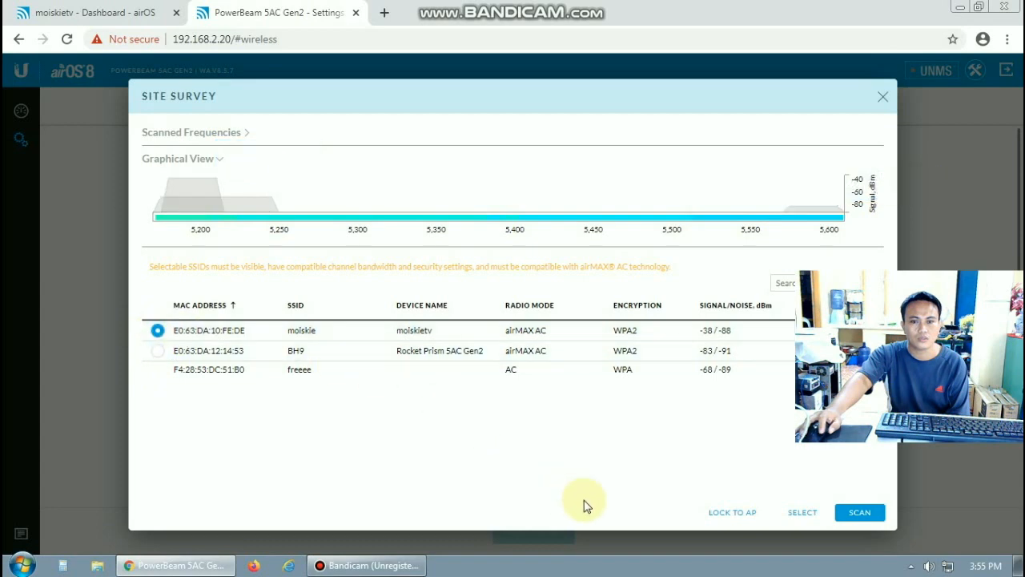
{"action": "left_click", "coordinate": [729, 514]}
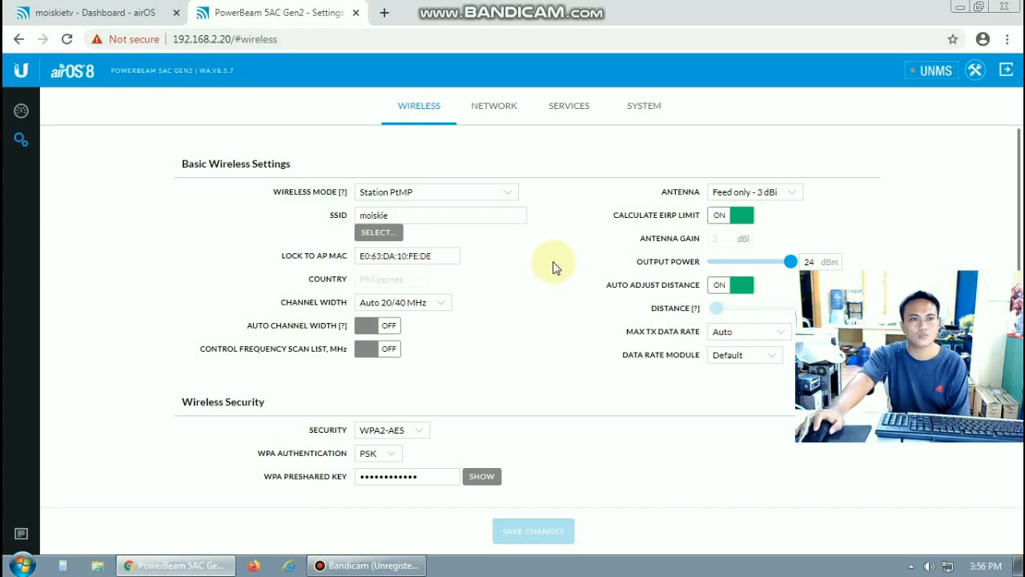
{"action": "left_click", "coordinate": [98, 14]}
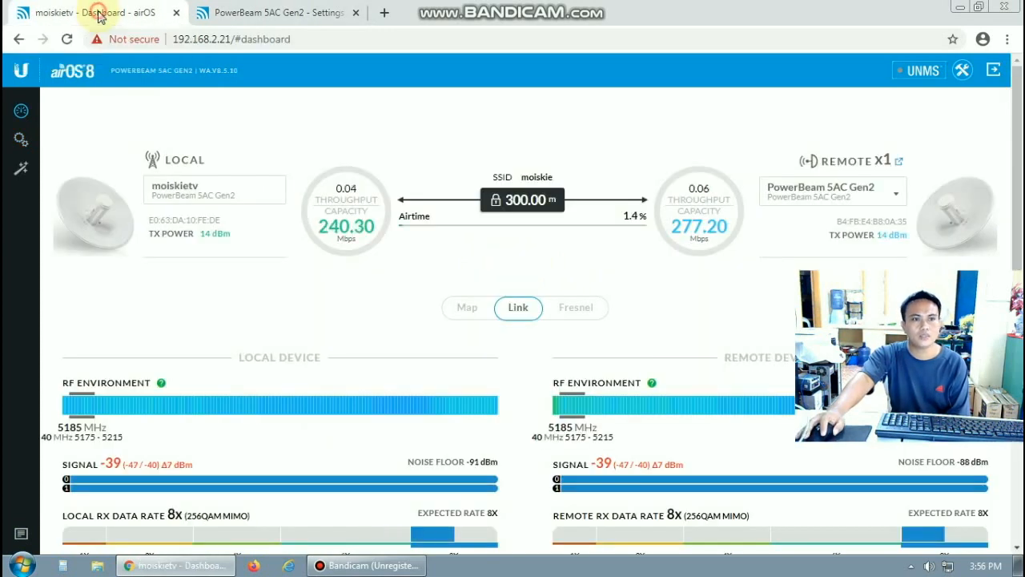
{"action": "left_click", "coordinate": [21, 138]}
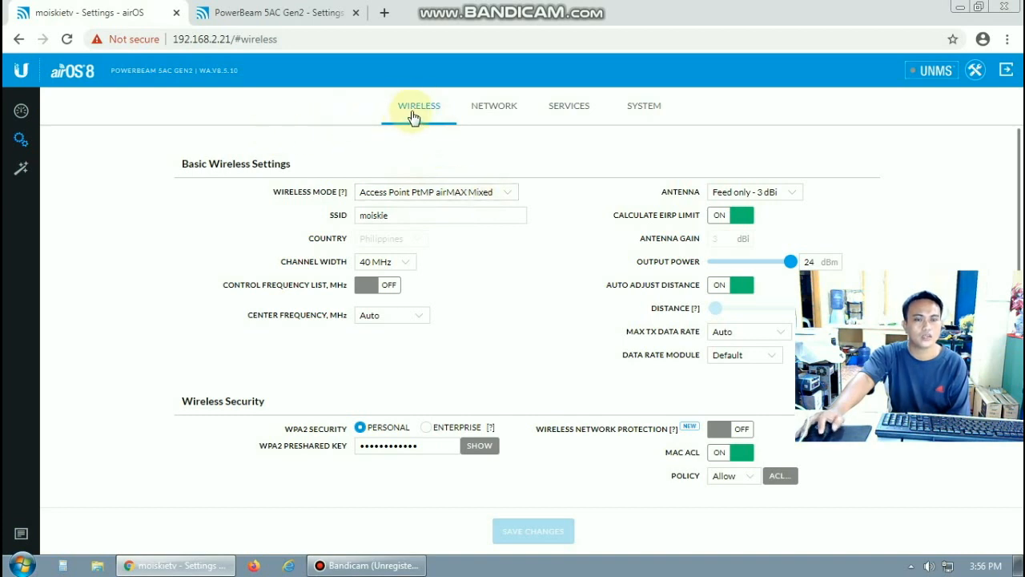
{"action": "left_click", "coordinate": [509, 195]}
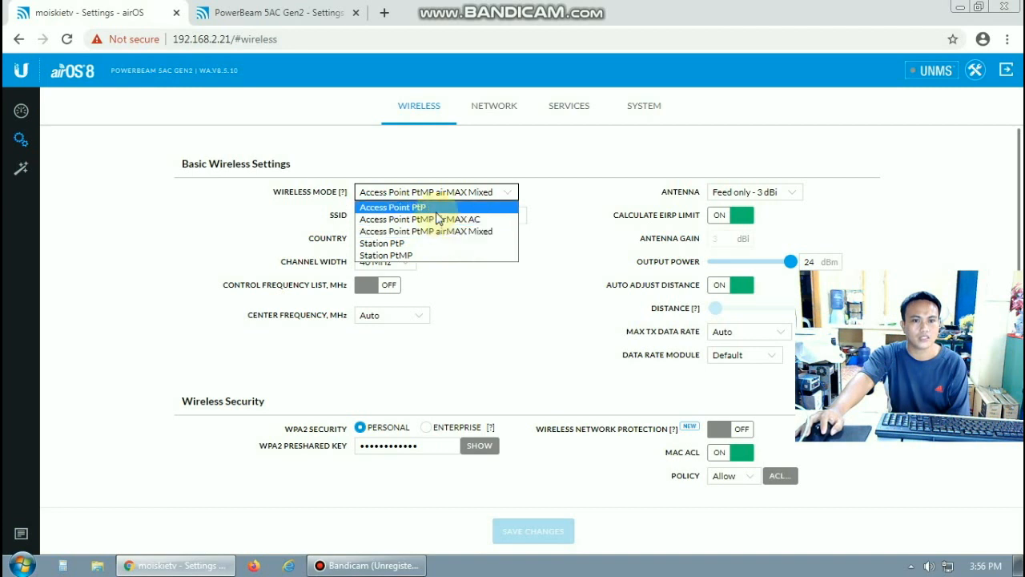
{"action": "left_click", "coordinate": [451, 157]}
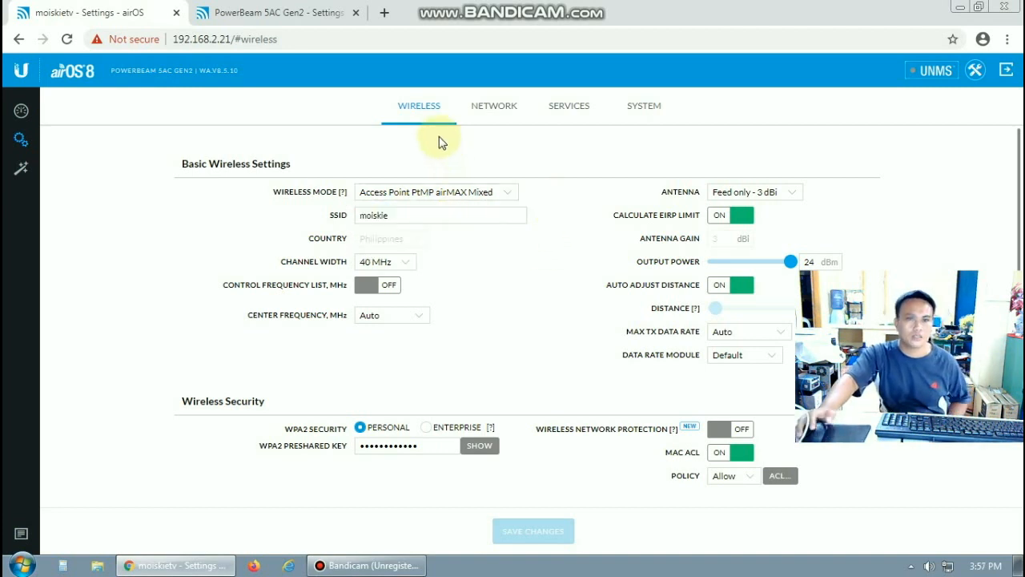
{"action": "left_click", "coordinate": [293, 15]}
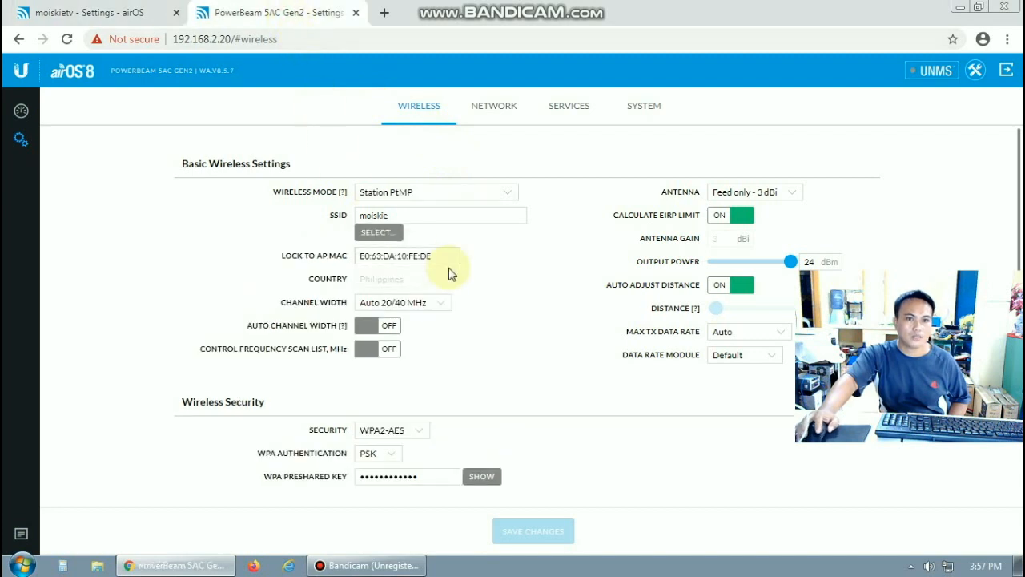
{"action": "left_click", "coordinate": [372, 234]}
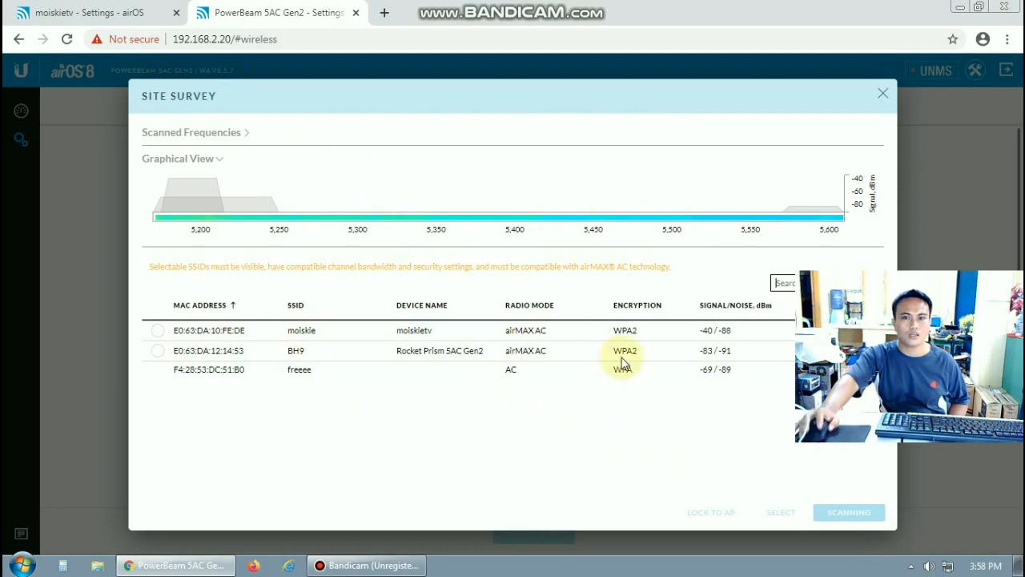
{"action": "left_click", "coordinate": [882, 95]}
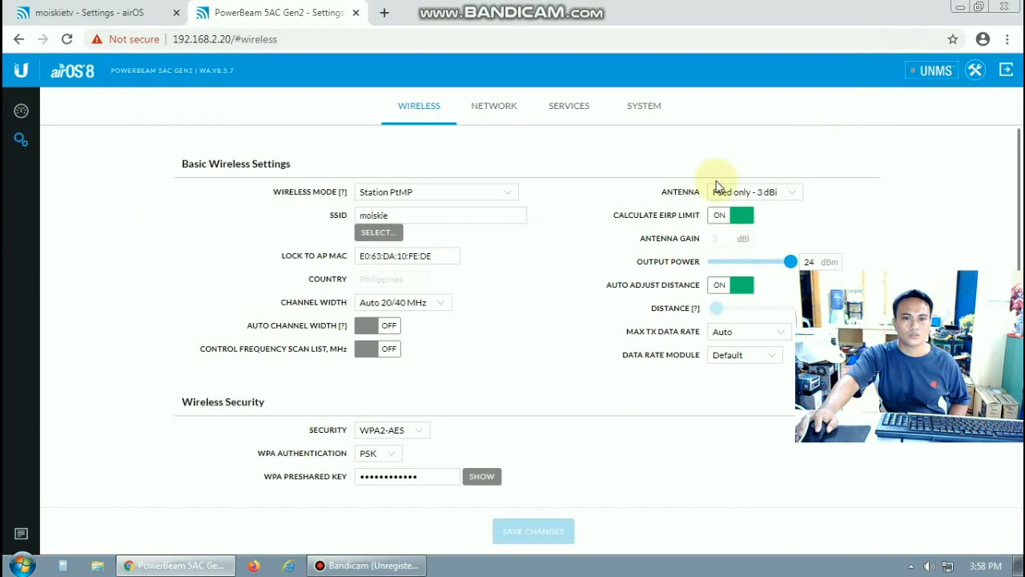